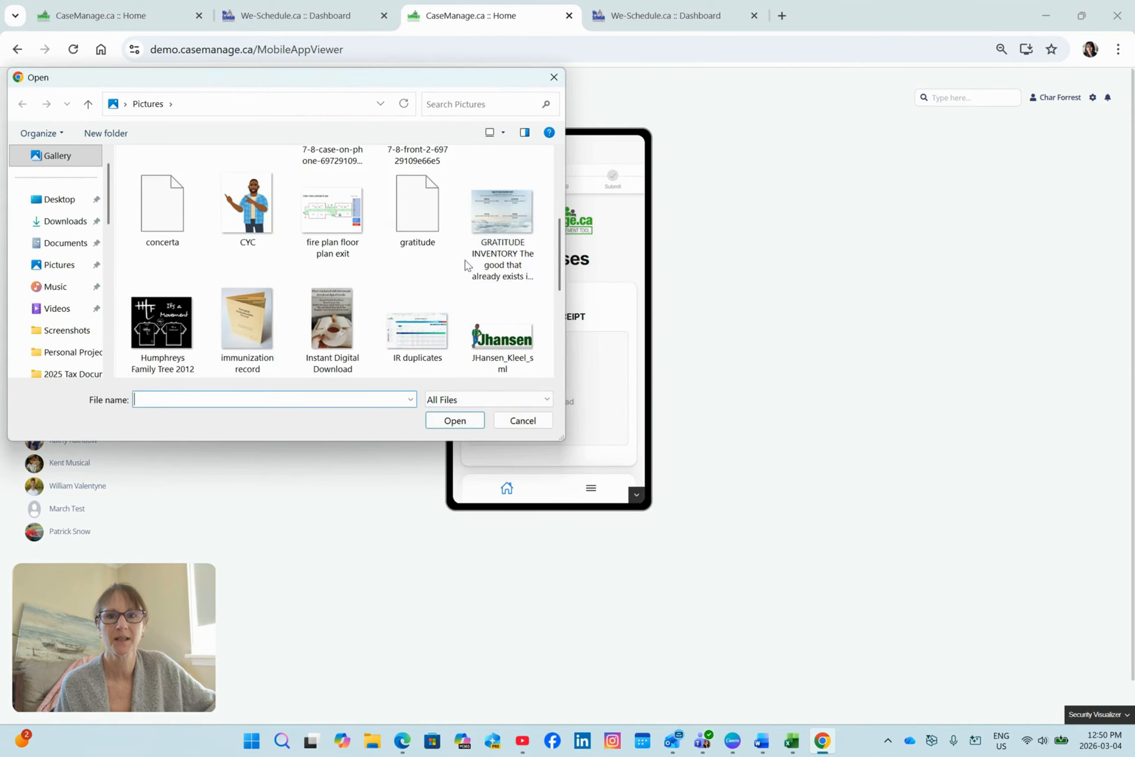
# Step: Upload the picture "Staples Receipt for Demos" as the expense receipt
pyautogui.scroll(2, 473, 266)
pyautogui.scroll(-4, 474, 273)
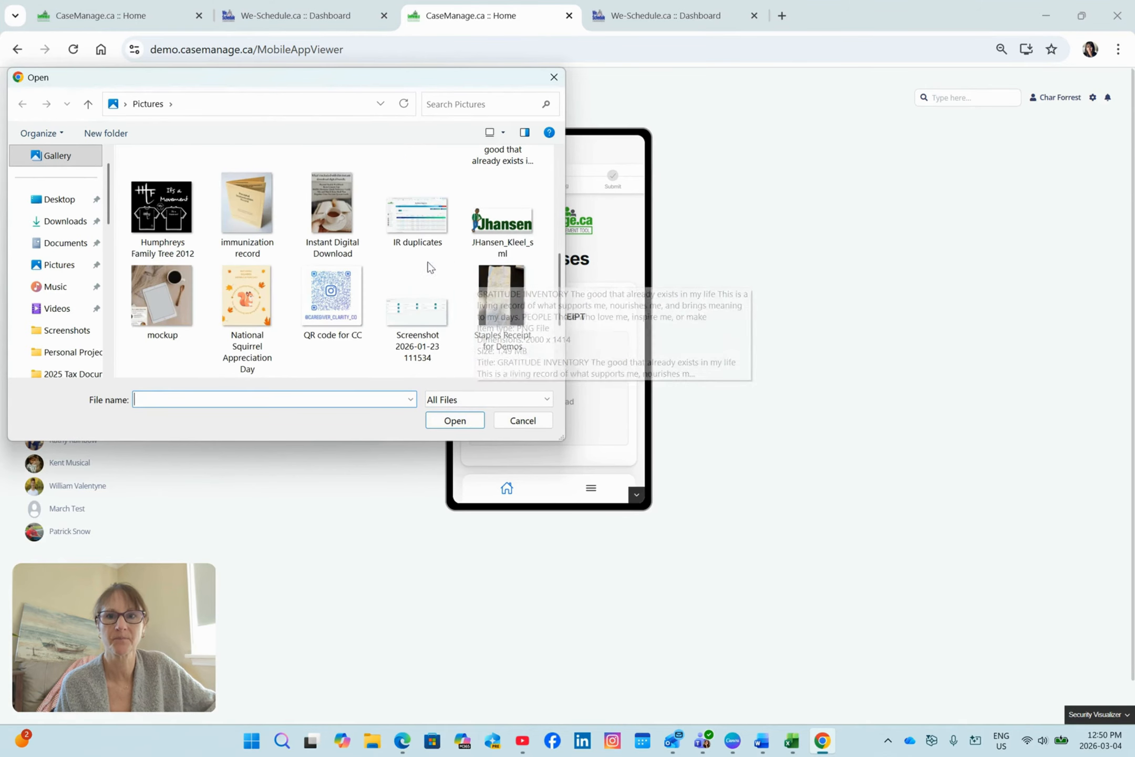
pyautogui.click(511, 296)
pyautogui.click(453, 421)
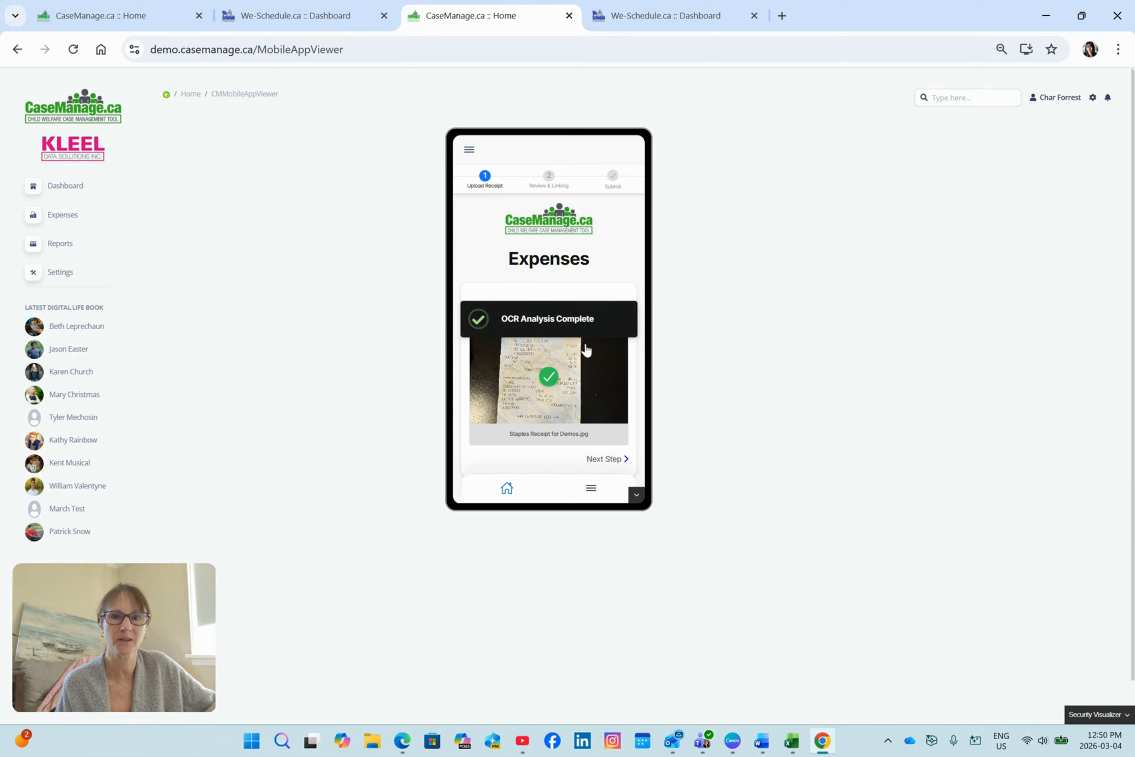
# Step: Review the extracted Staples receipt details, mark the expense as paid with the company Visa card, and continue to the notes
pyautogui.click(604, 459)
pyautogui.scroll(-3, 607, 431)
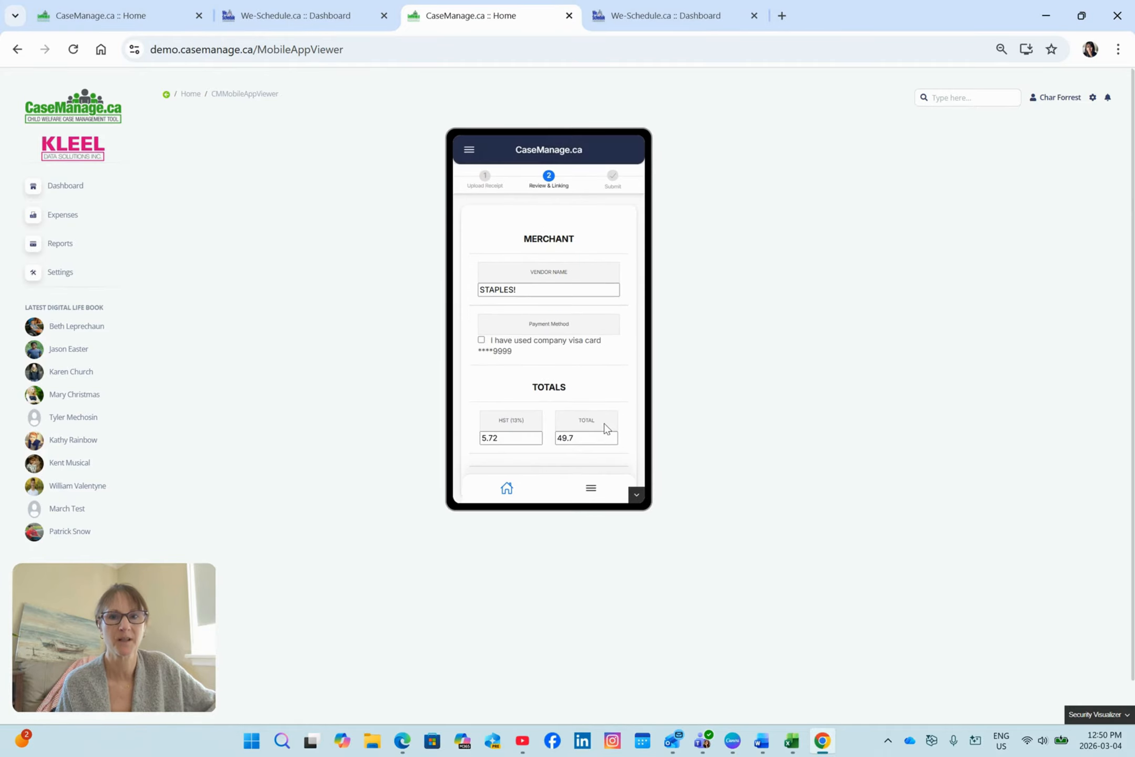
pyautogui.scroll(2, 609, 420)
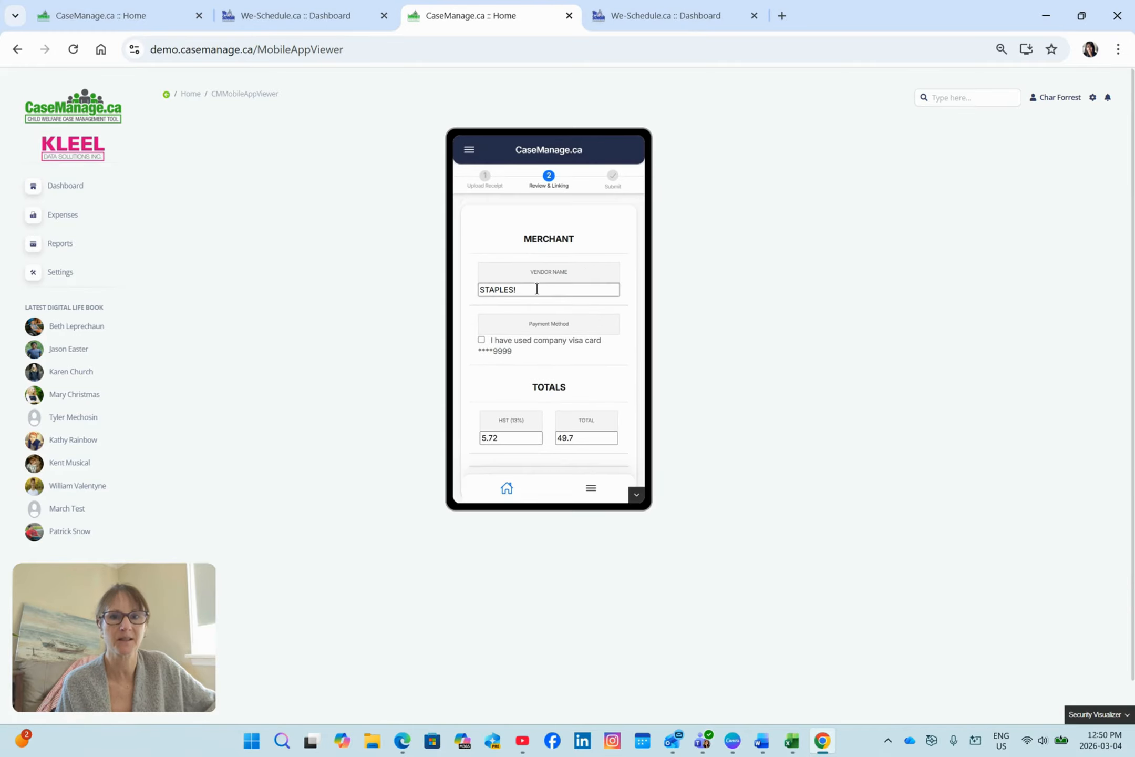
pyautogui.scroll(-2, 588, 328)
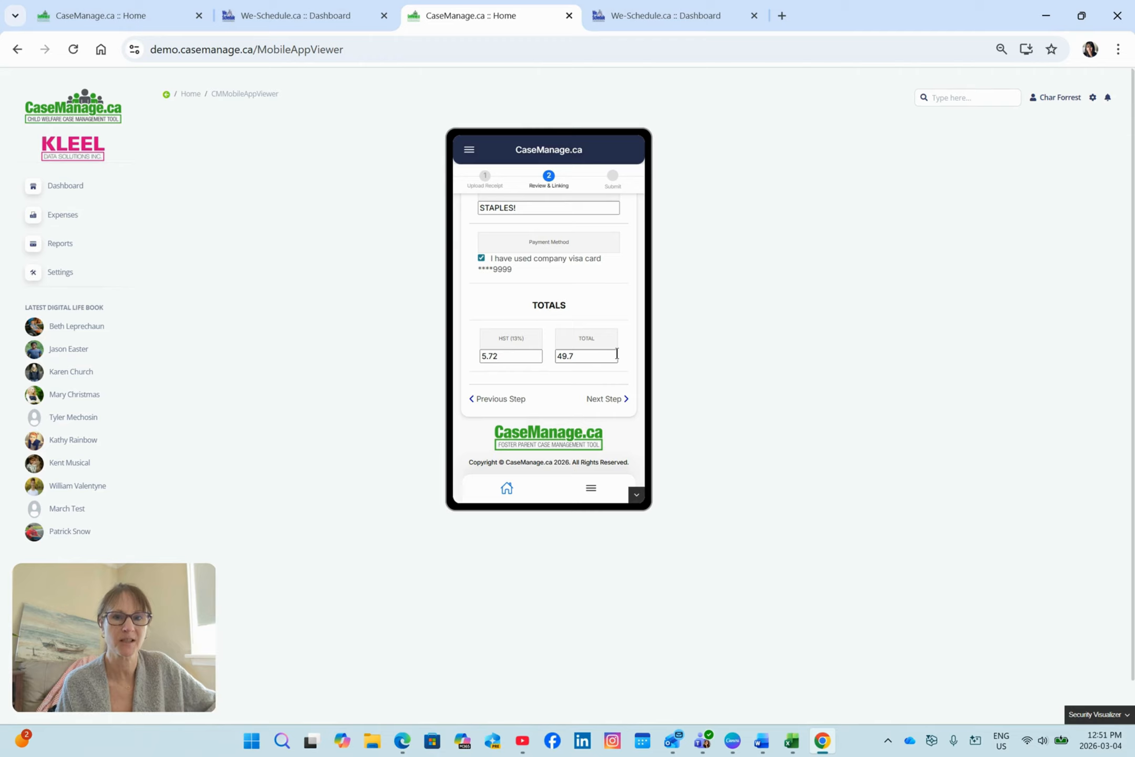
pyautogui.click(608, 399)
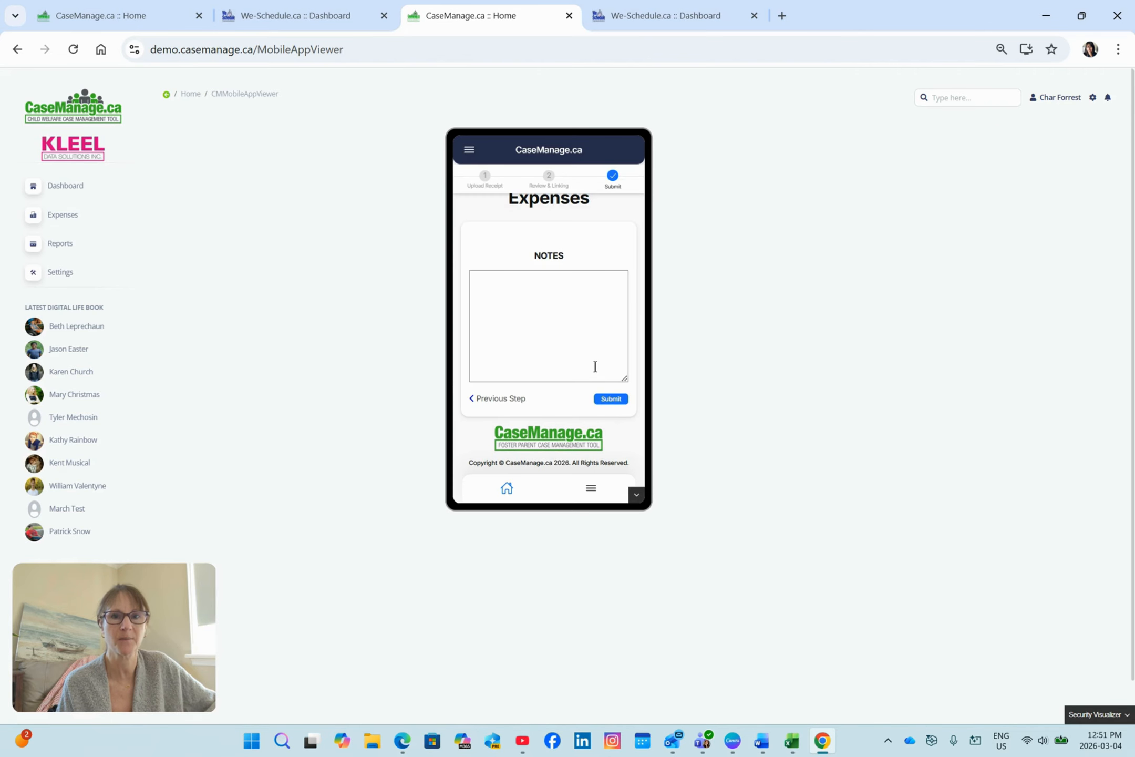
# Step: Add the note "This was for paper for the kids crafts." and submit the expense
pyautogui.click(575, 299)
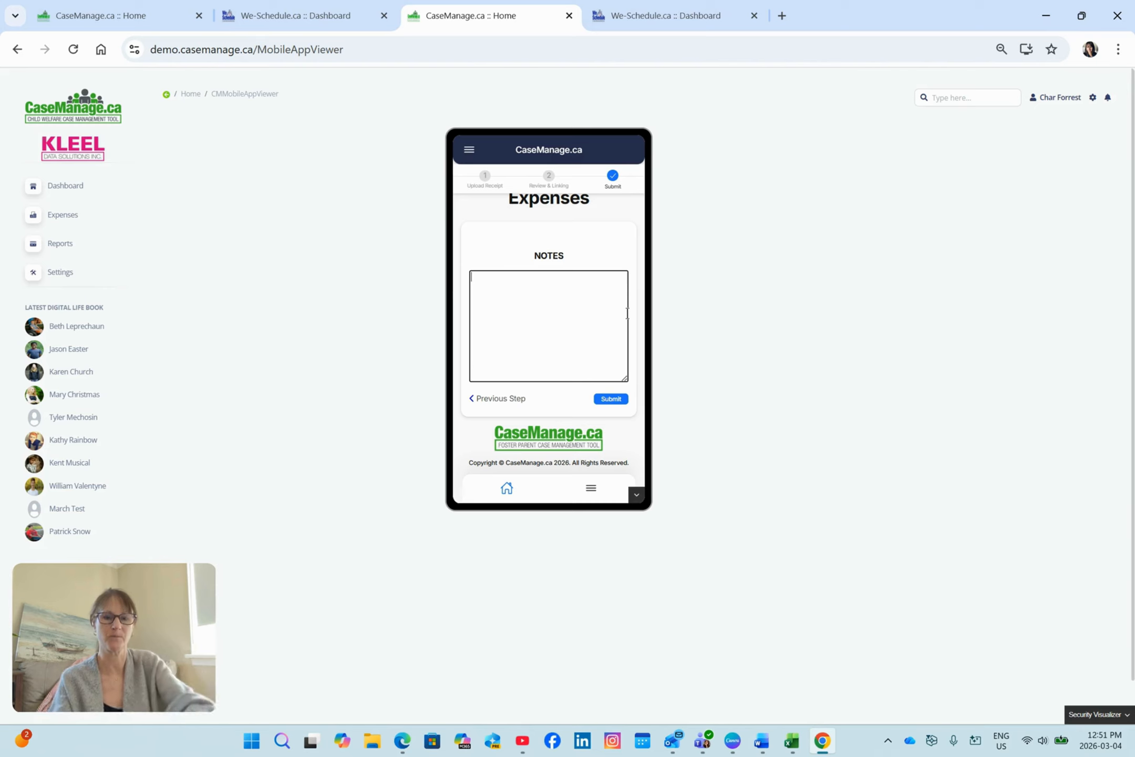
pyautogui.write('This was')
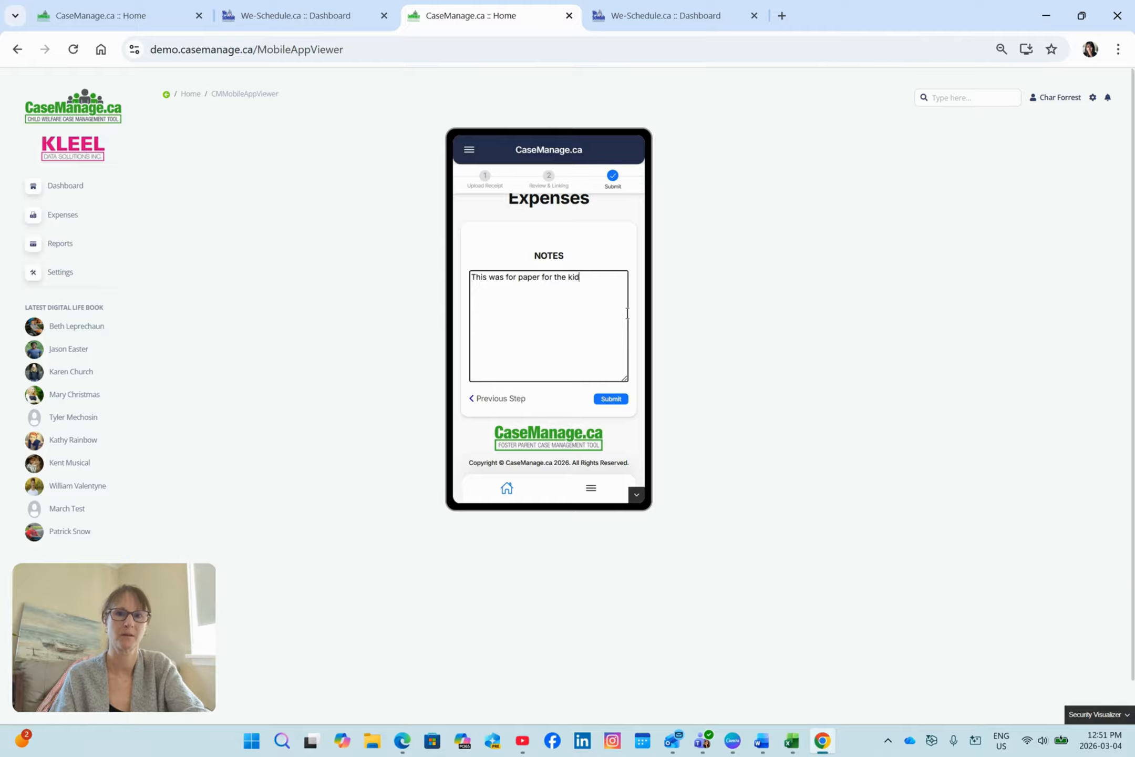
pyautogui.write('for paper for the kids crafts.')
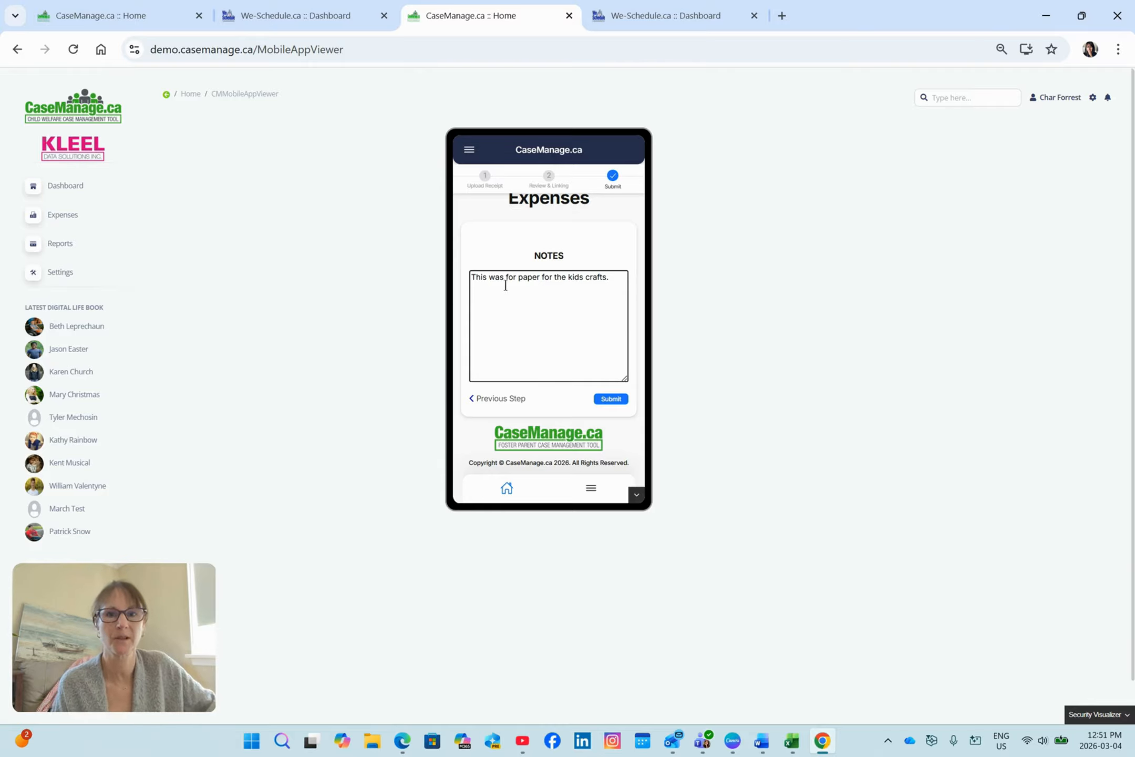
pyautogui.click(611, 401)
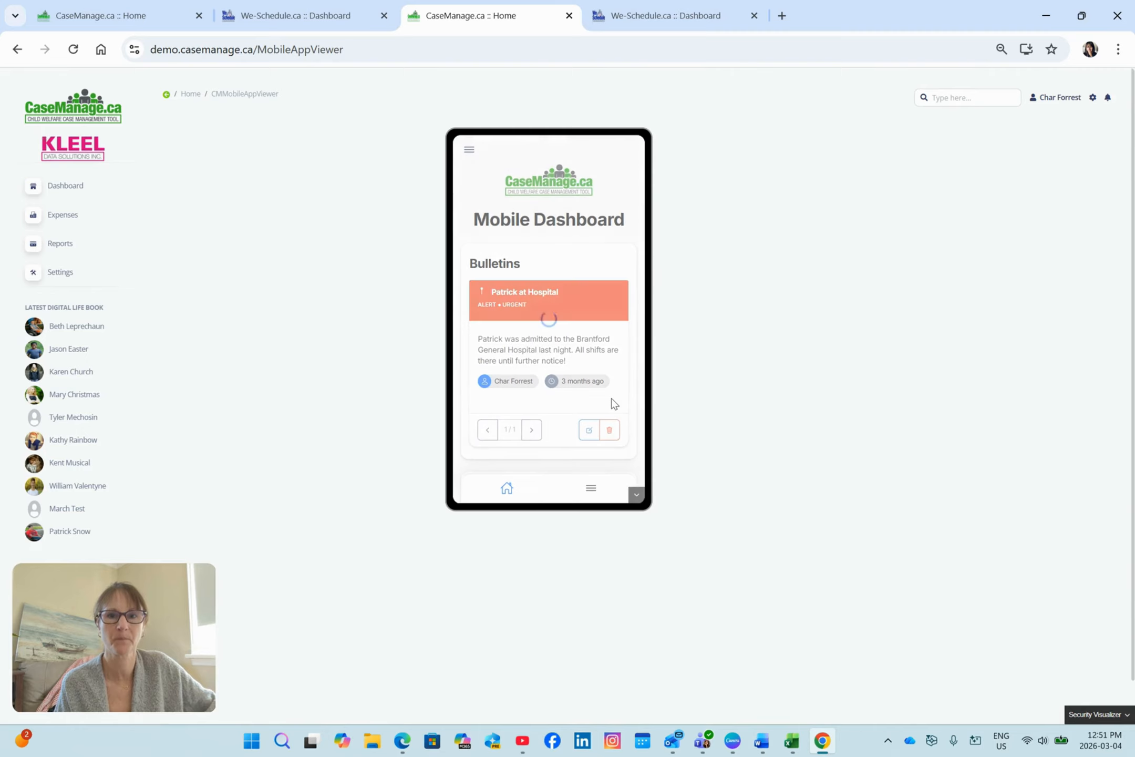
# Step: Start another expense from the mobile dashboard and upload the "teen boy" picture as its receipt
pyautogui.scroll(-3, 584, 381)
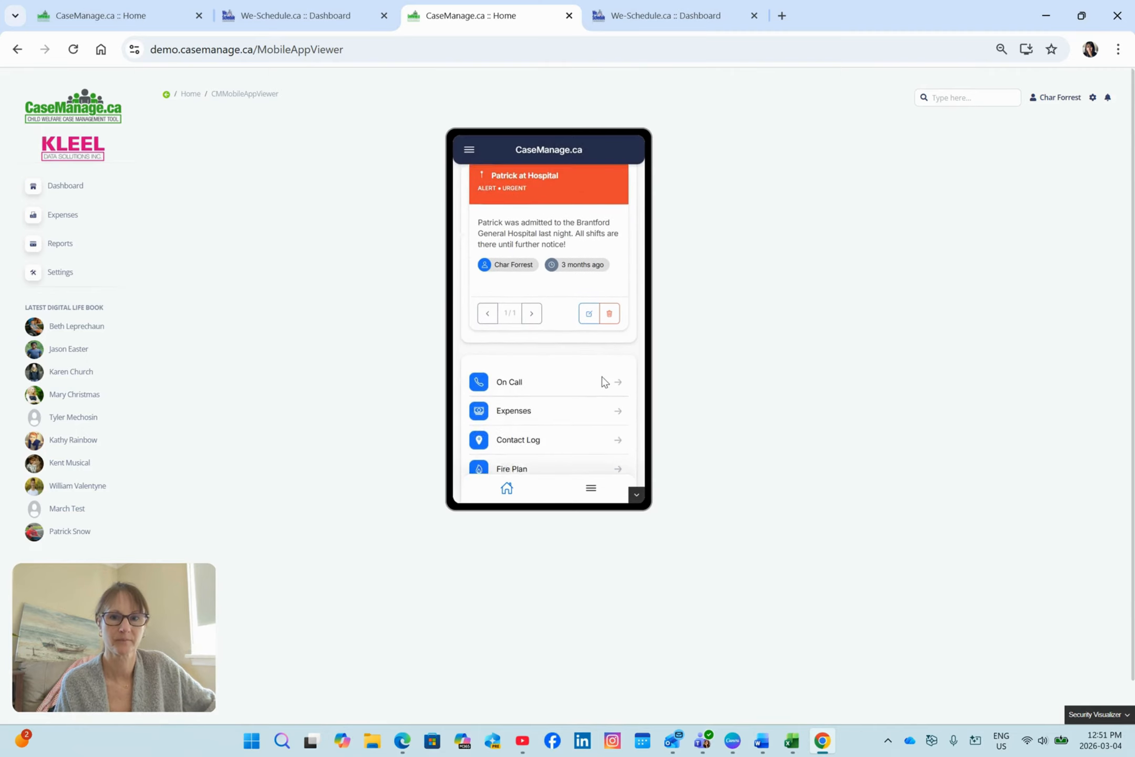
pyautogui.click(519, 377)
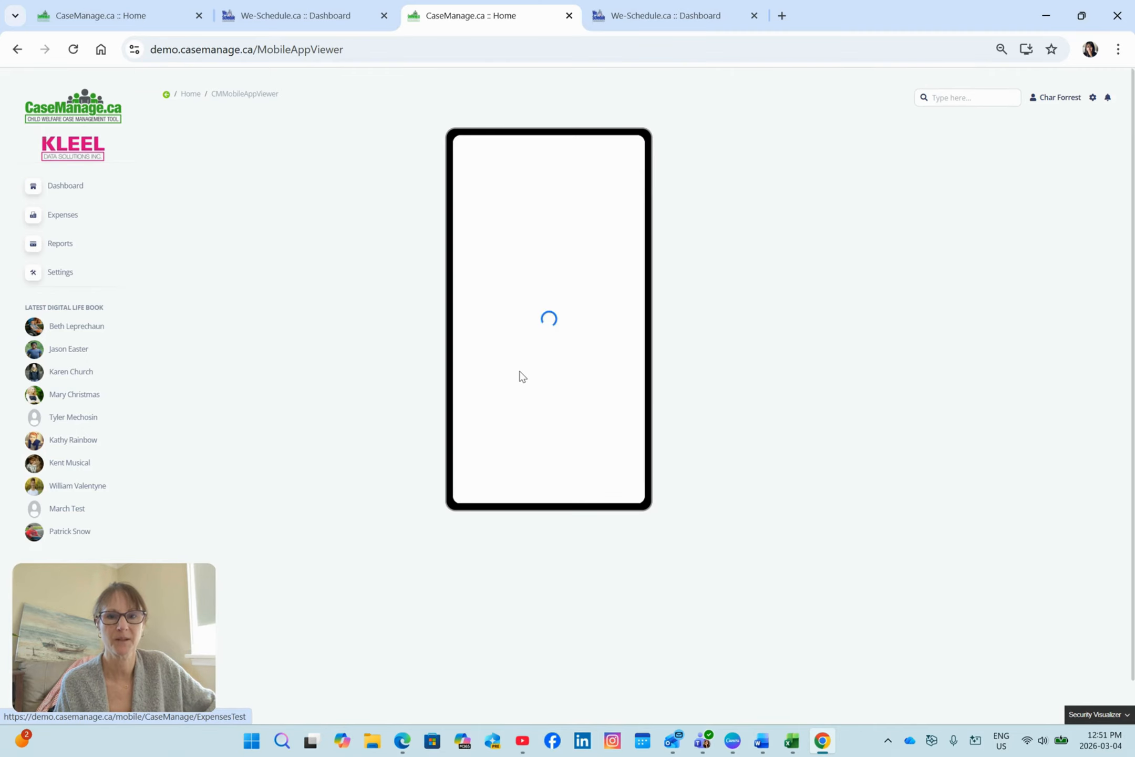
pyautogui.click(554, 383)
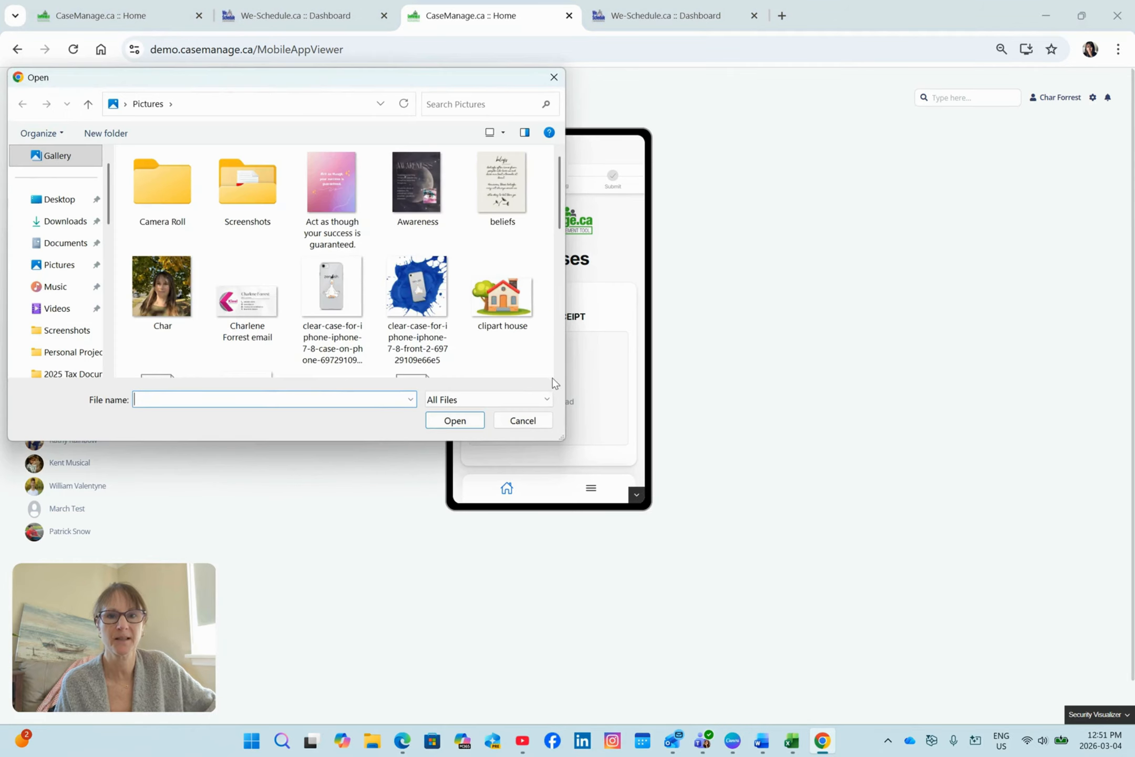
pyautogui.scroll(-4, 489, 310)
pyautogui.scroll(-3, 489, 314)
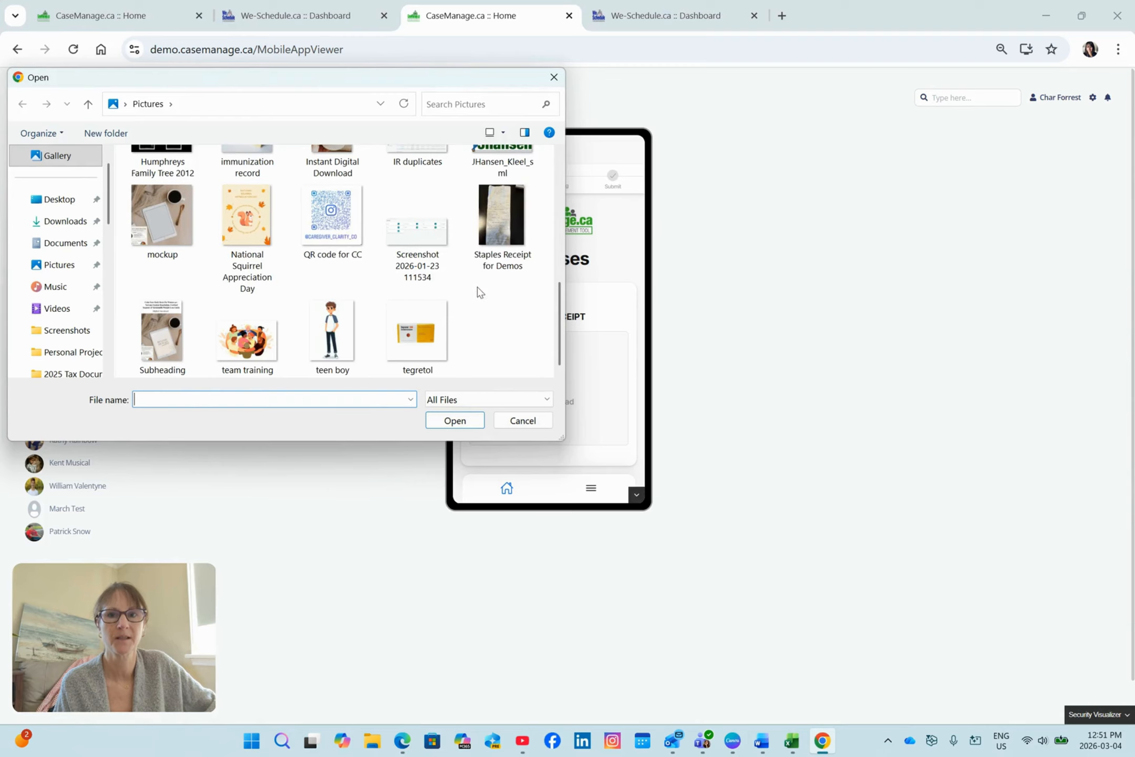
pyautogui.click(509, 230)
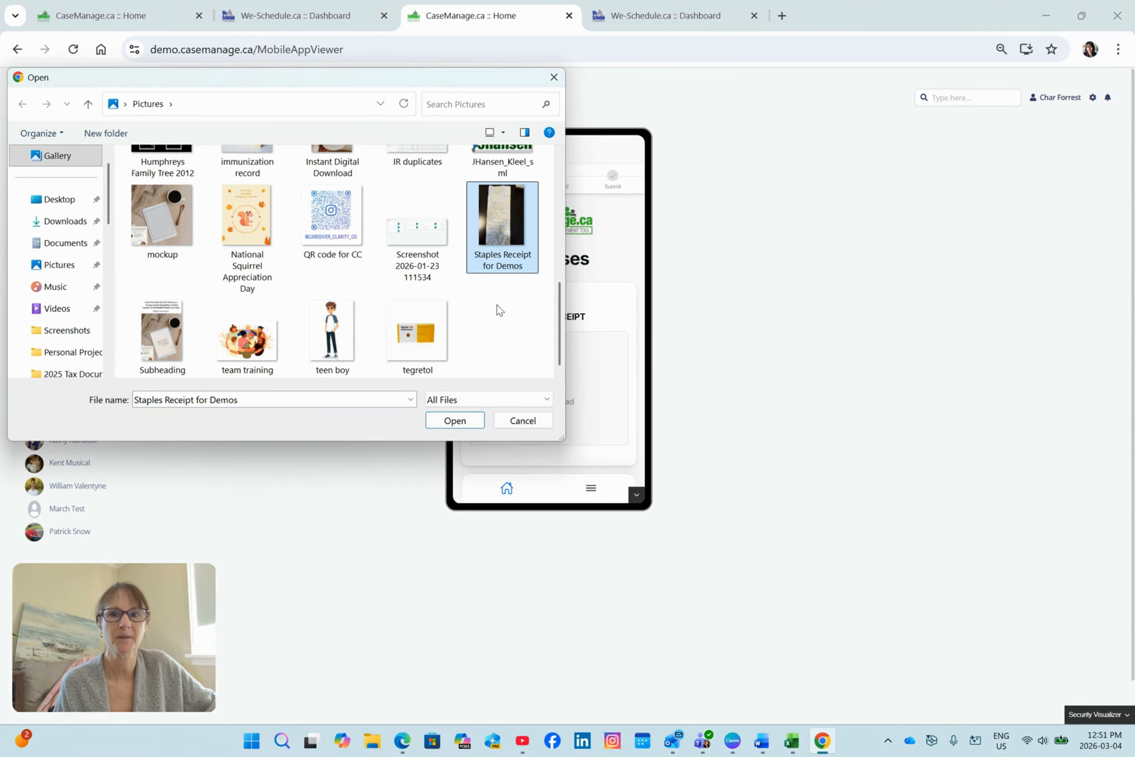
pyautogui.click(332, 322)
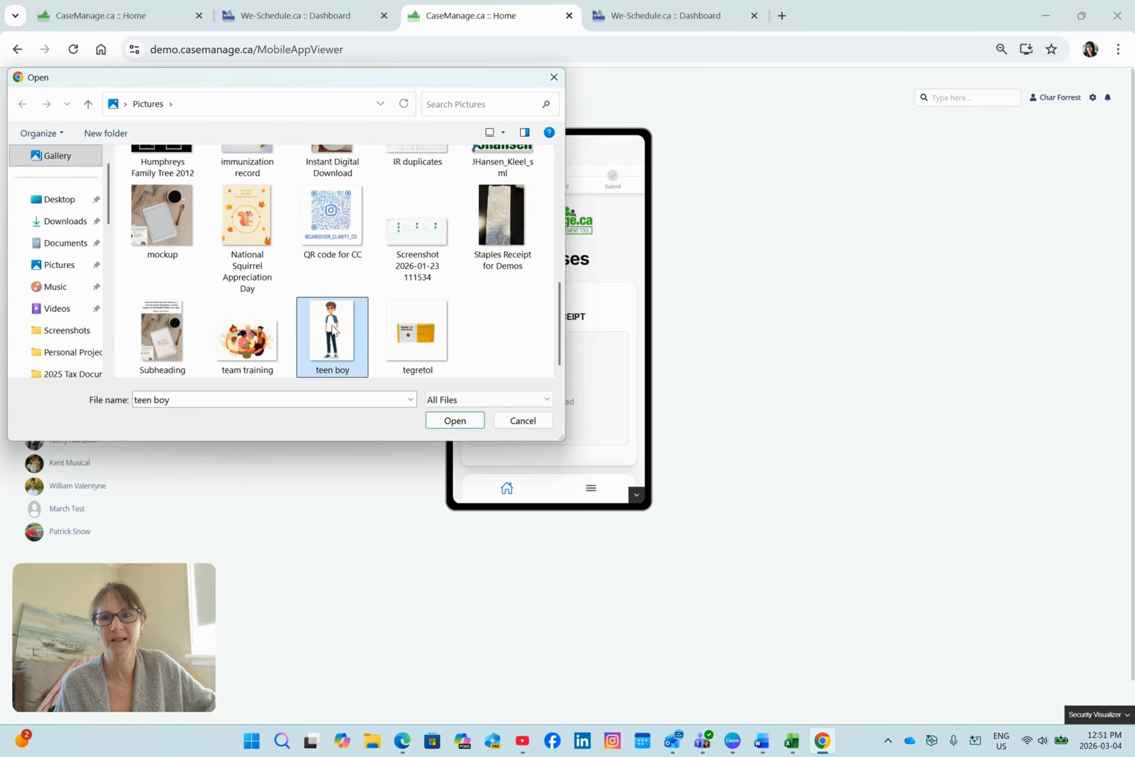
pyautogui.click(456, 420)
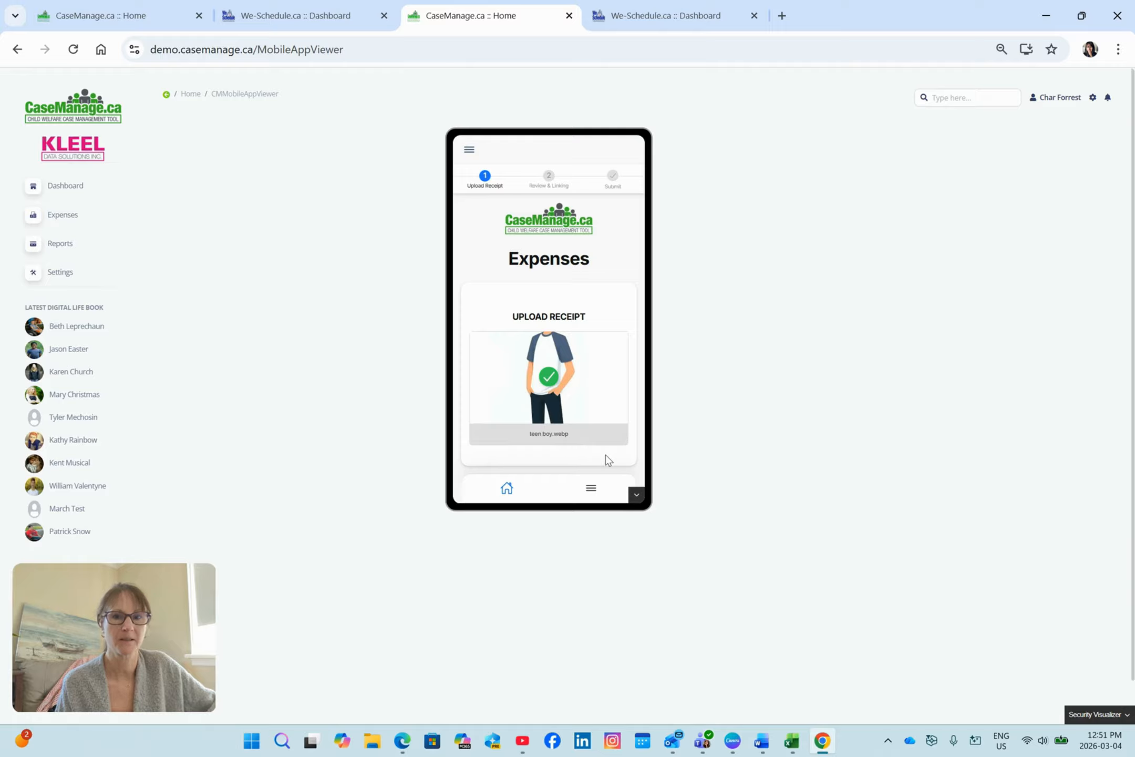
# Step: Set the second expense's total to 40 and continue to the notes
pyautogui.scroll(-1, 606, 455)
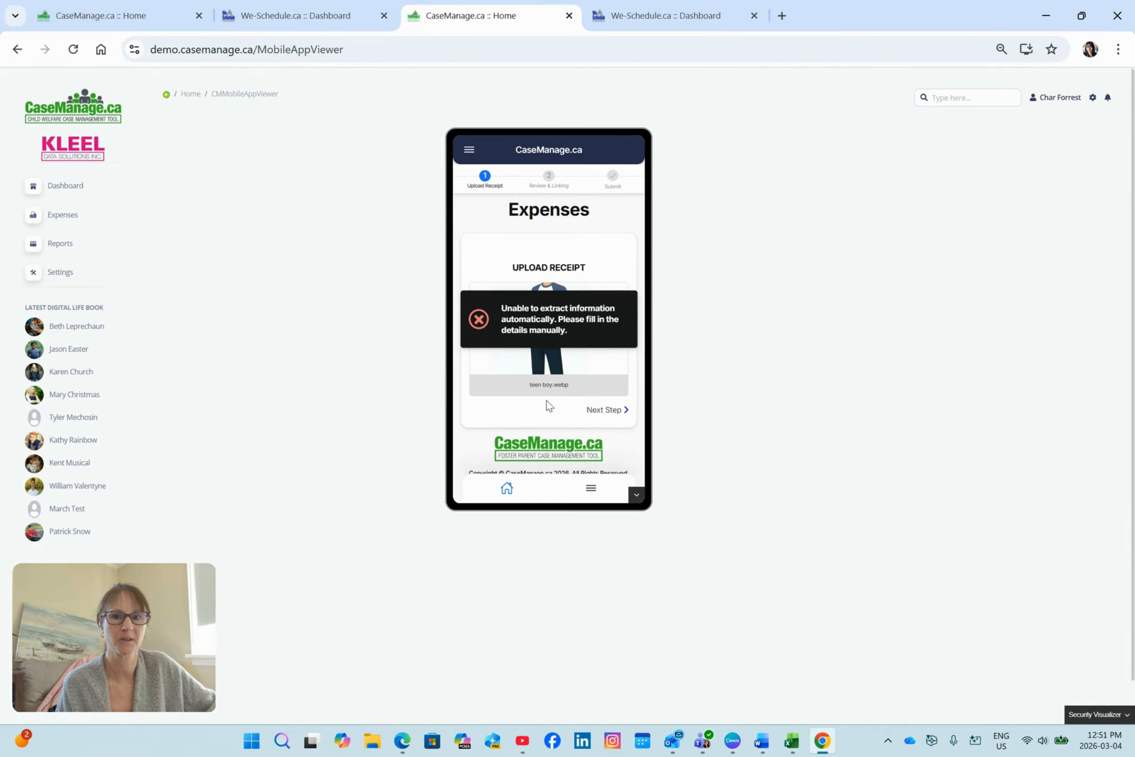
pyautogui.click(598, 411)
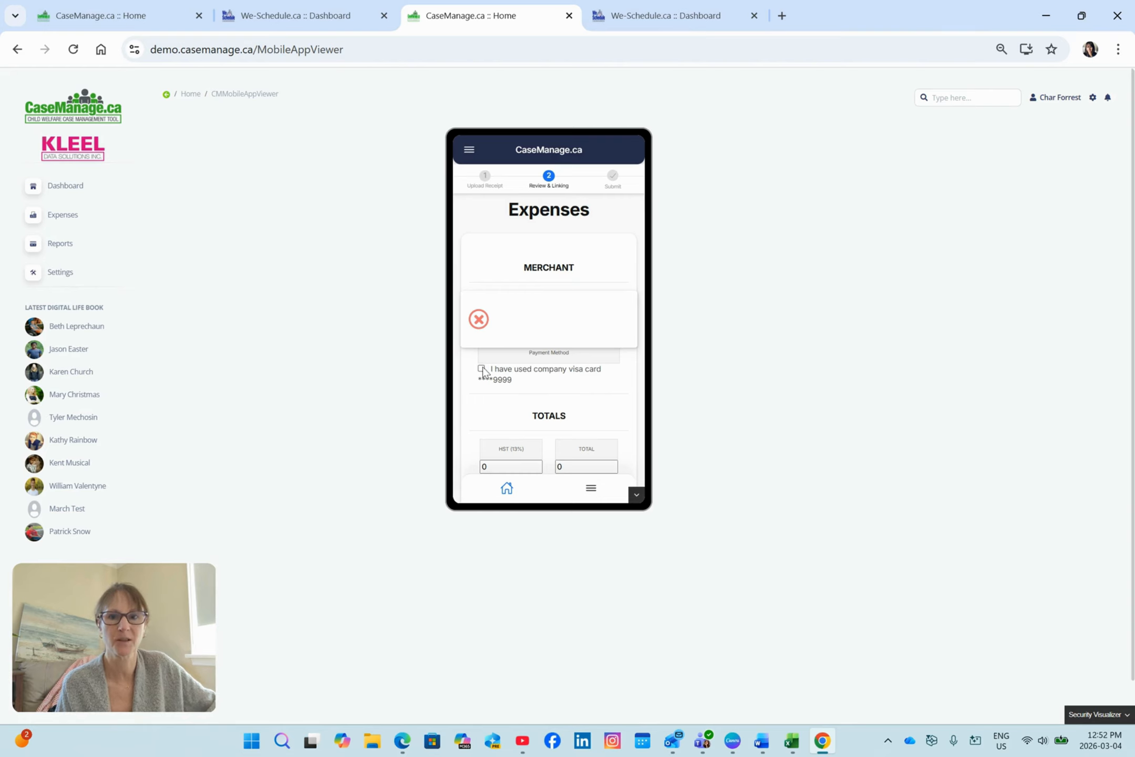
pyautogui.scroll(-2, 492, 389)
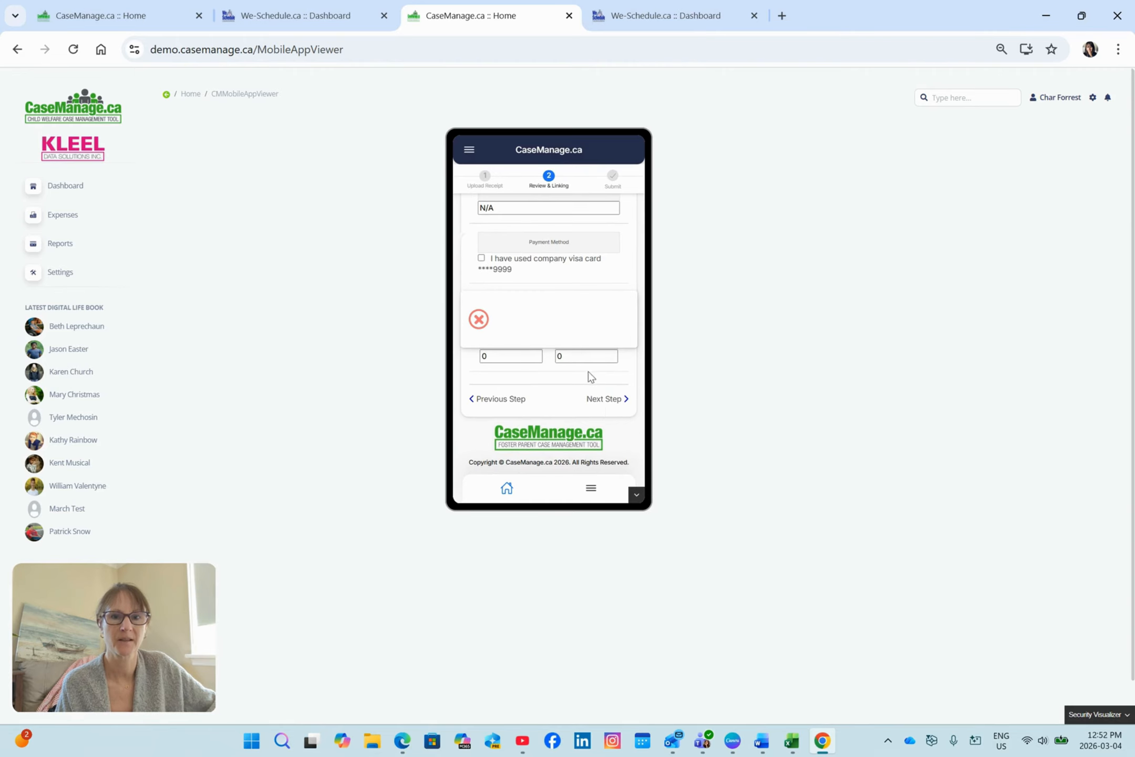
pyautogui.click(566, 357)
pyautogui.write('4')
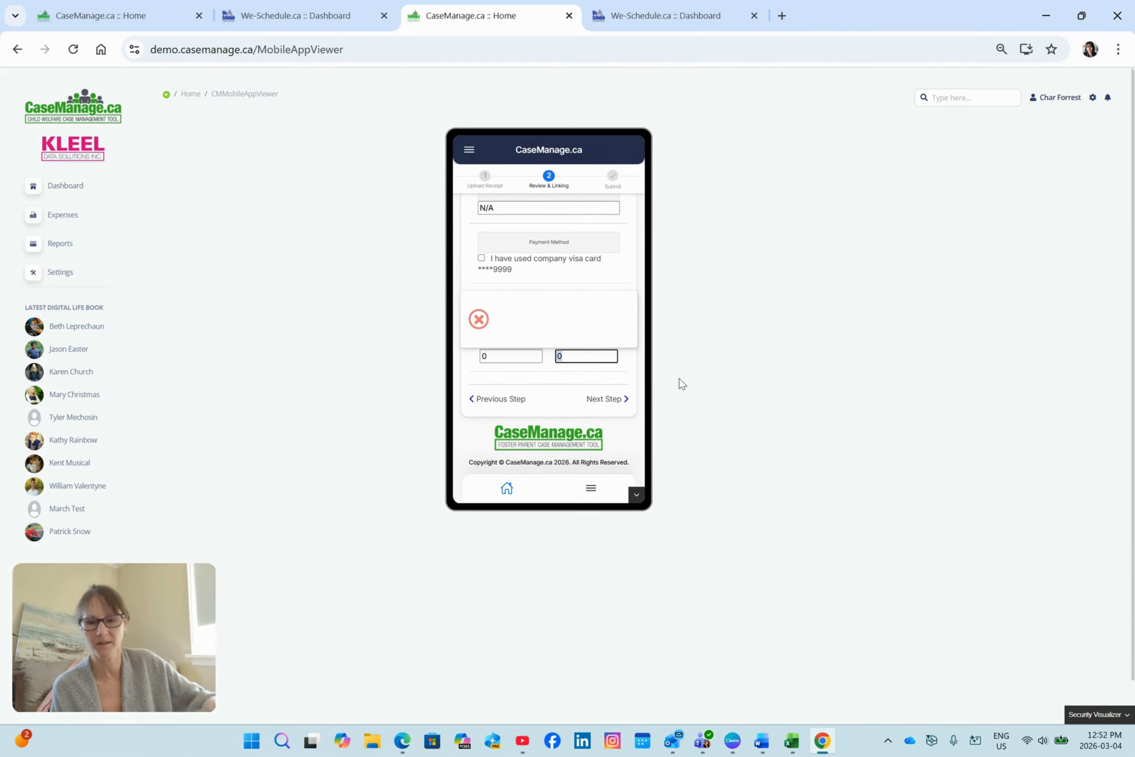
pyautogui.write('0')
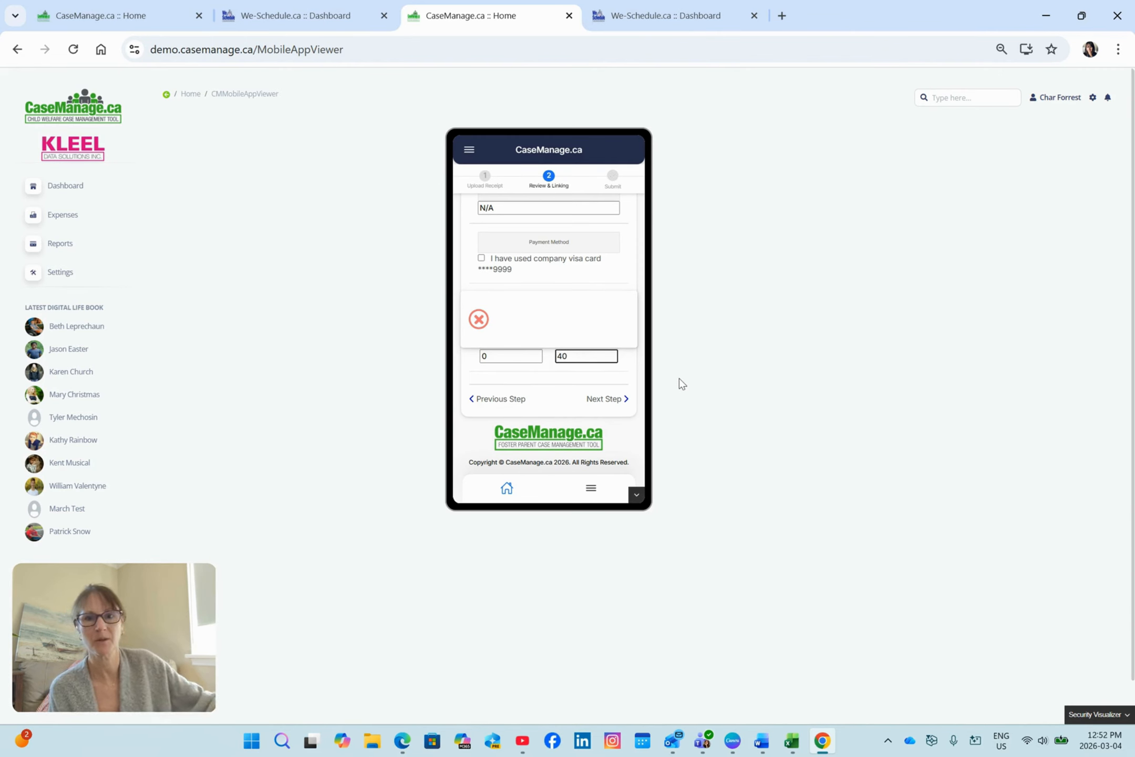
pyautogui.click(597, 399)
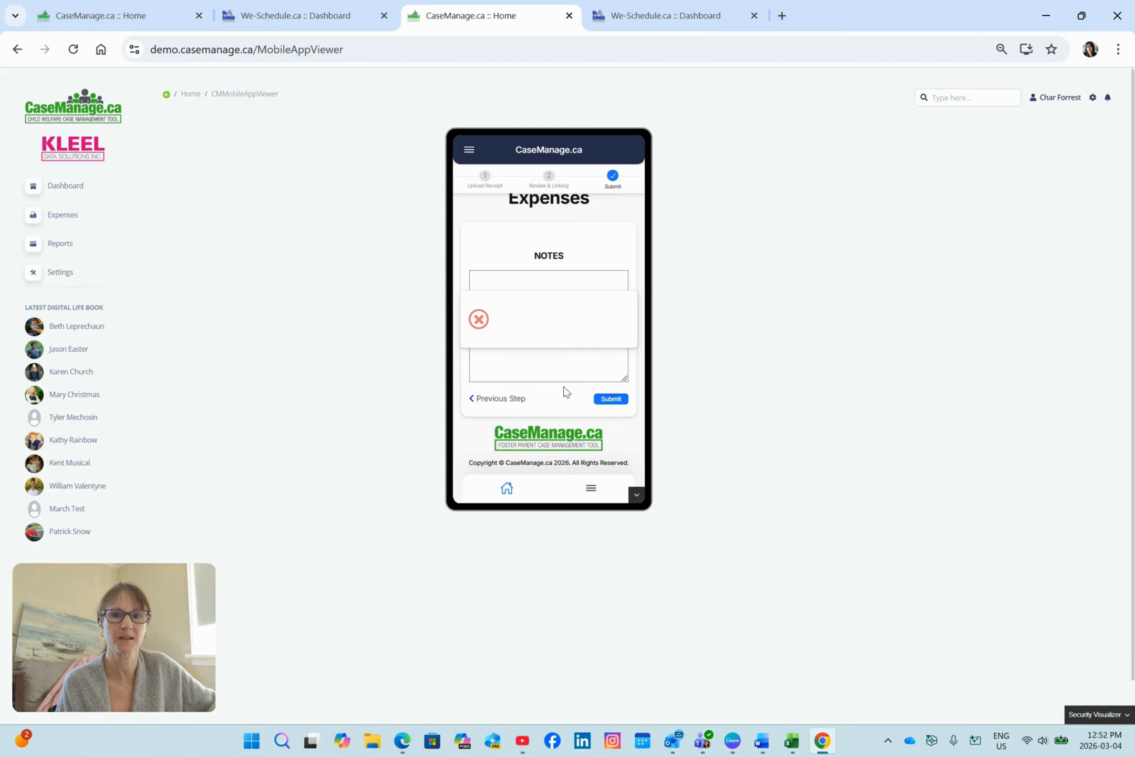
# Step: Add a note saying this is allowance for the named child, and submit the expense
pyautogui.click(554, 371)
pyautogui.write('This')
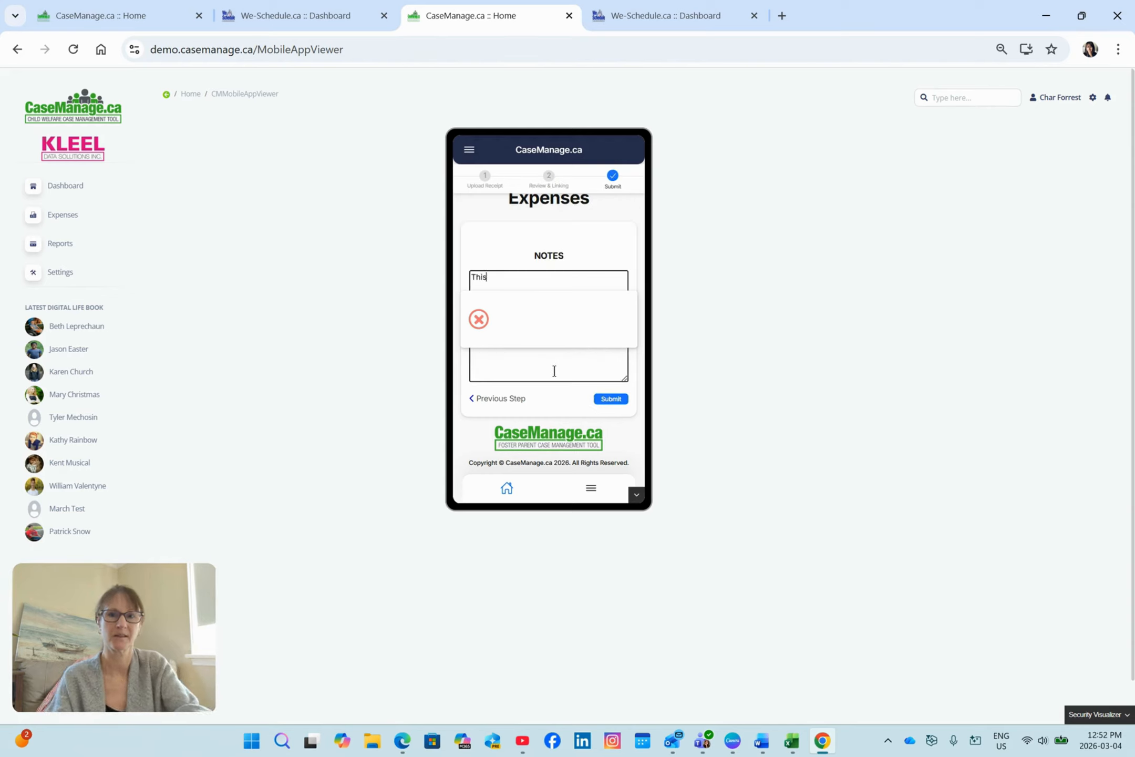
pyautogui.write(' is allowance')
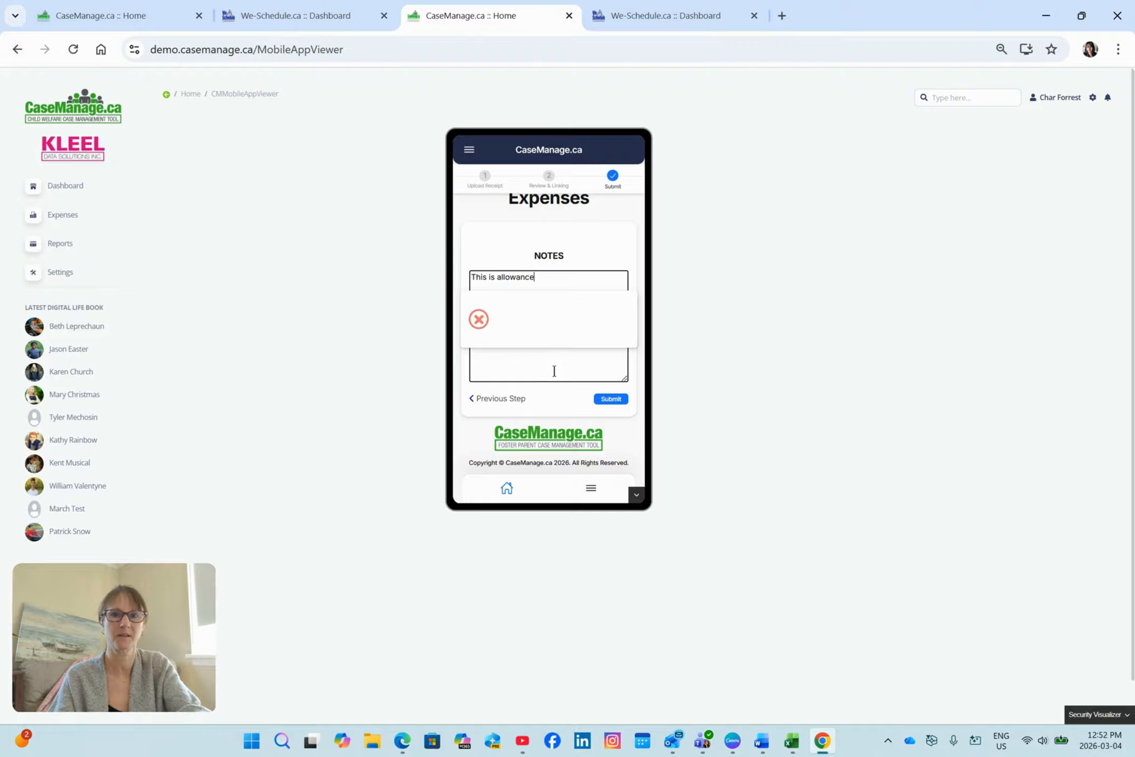
pyautogui.write(' for Tommy')
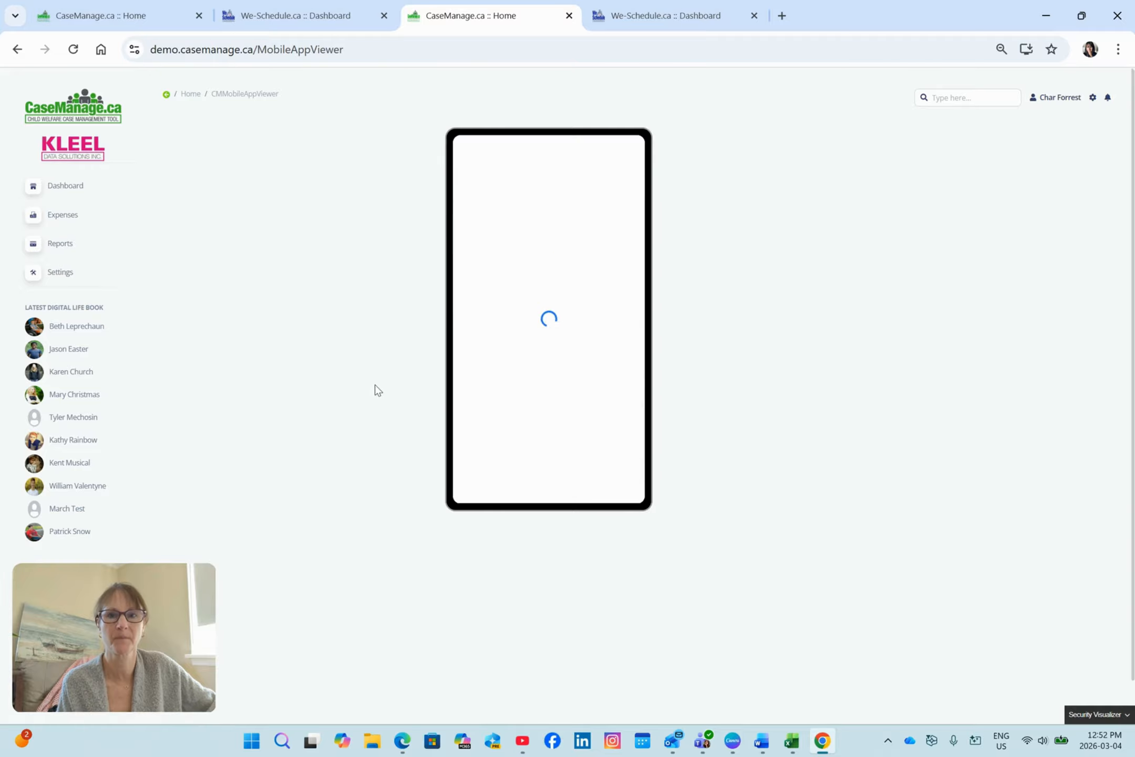
# Step: Open the expense report and expand your own receipts, both in the personal view and under your entry in the staff view
pyautogui.click(67, 216)
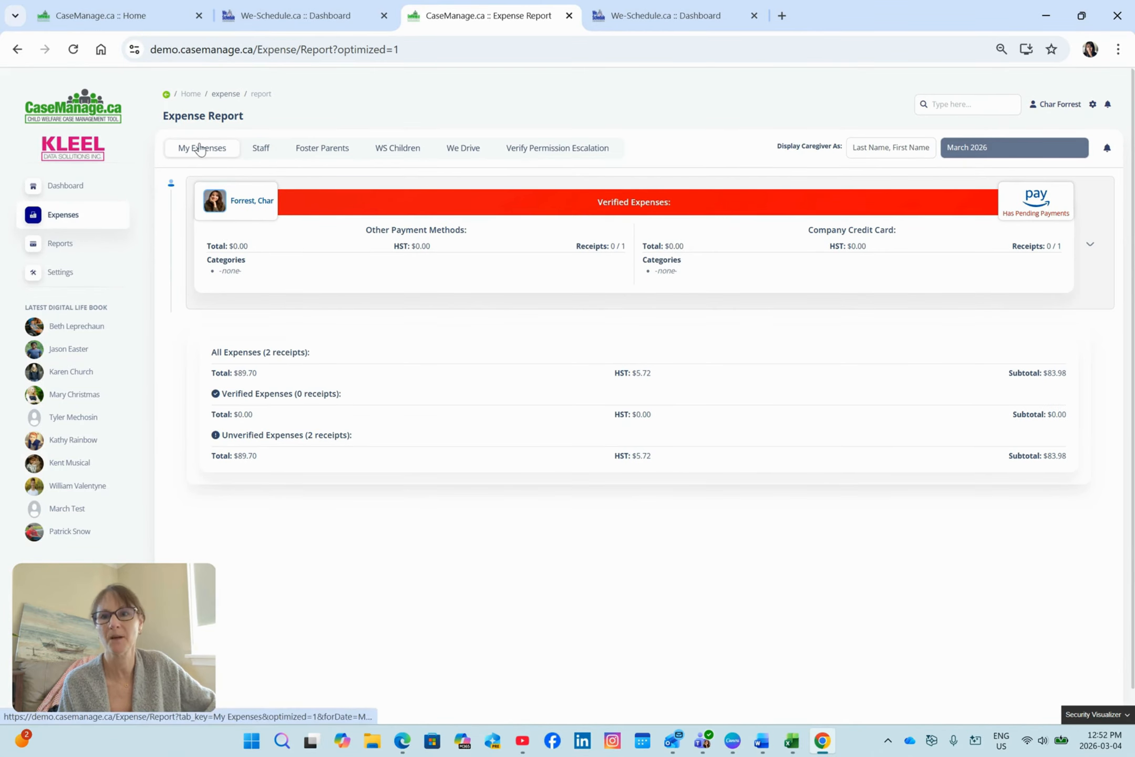
pyautogui.click(1091, 246)
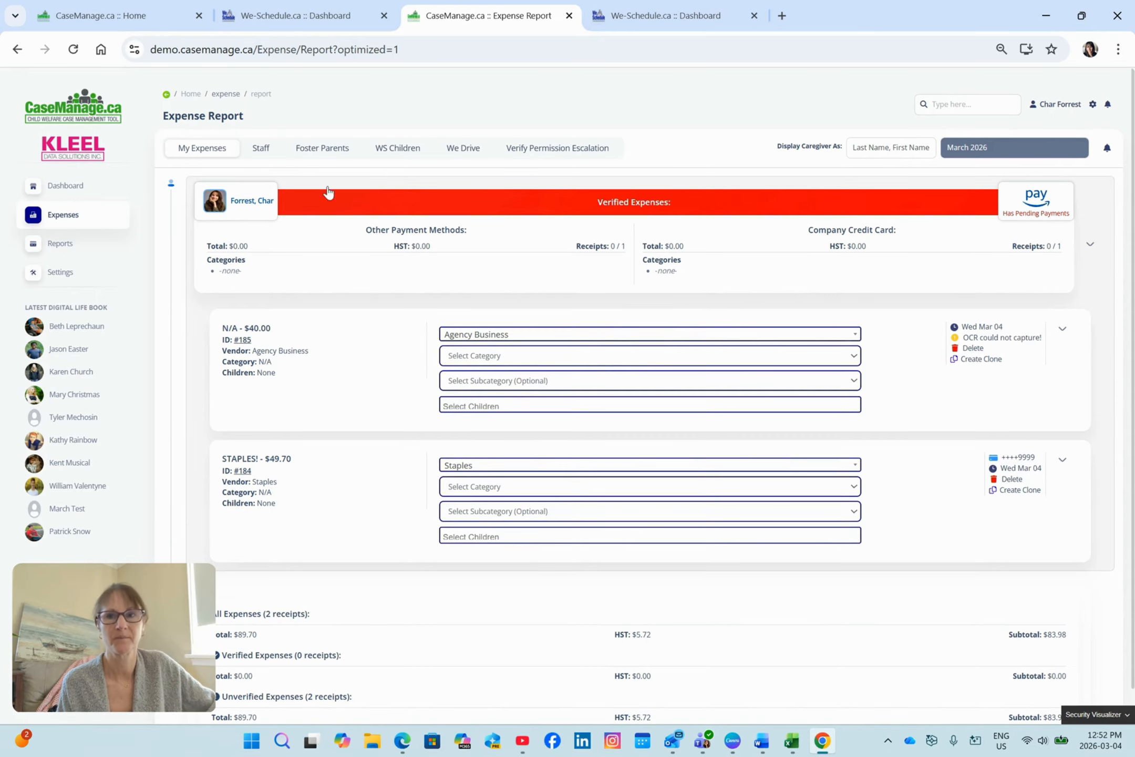
pyautogui.click(261, 149)
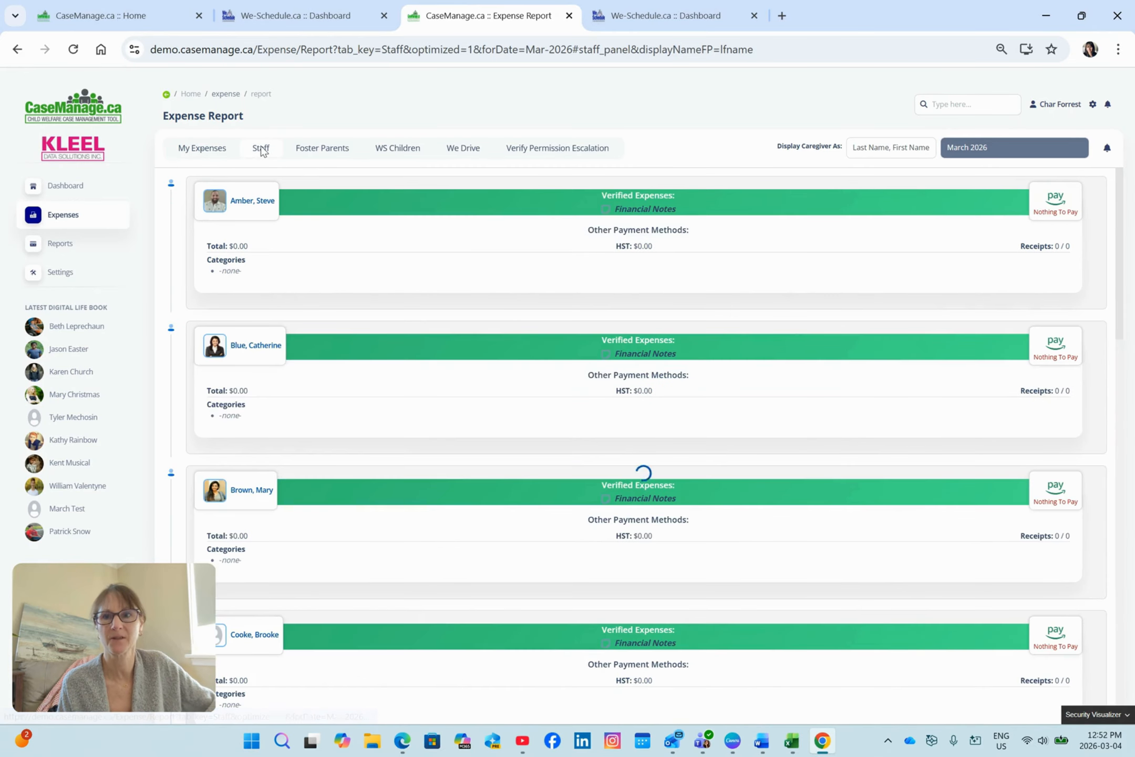
pyautogui.scroll(-1, 696, 319)
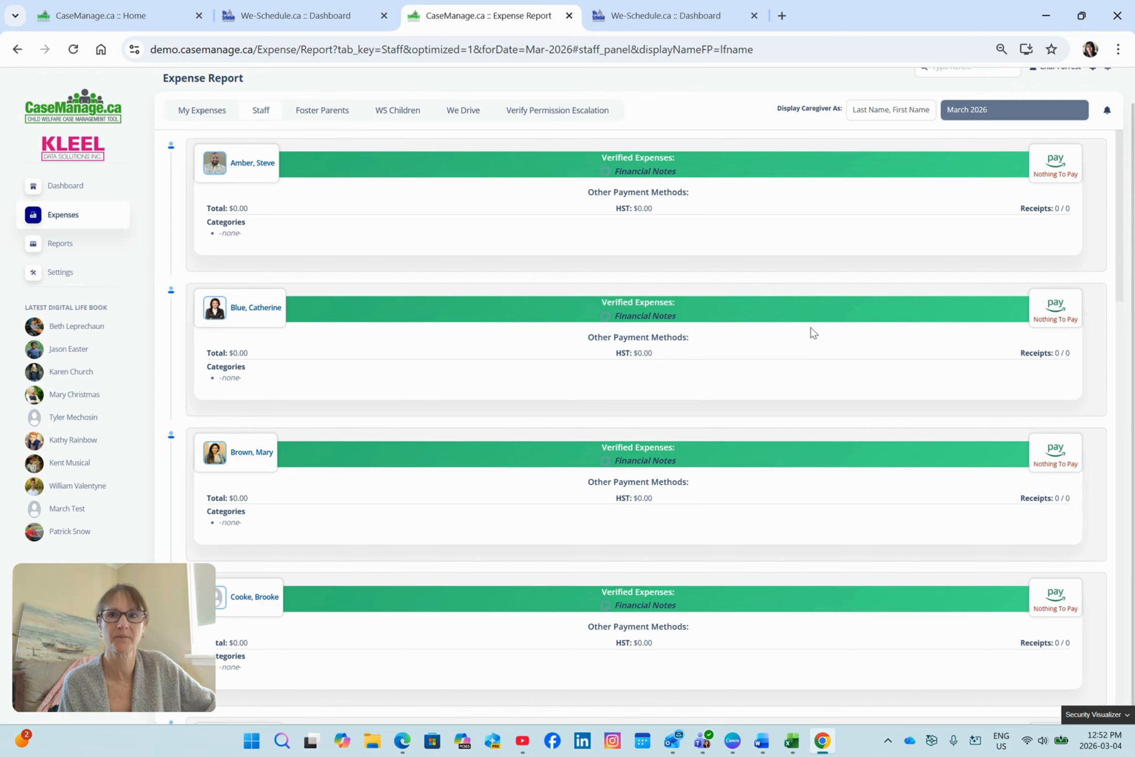
pyautogui.moveTo(1119, 252); pyautogui.dragTo(1100, 446)
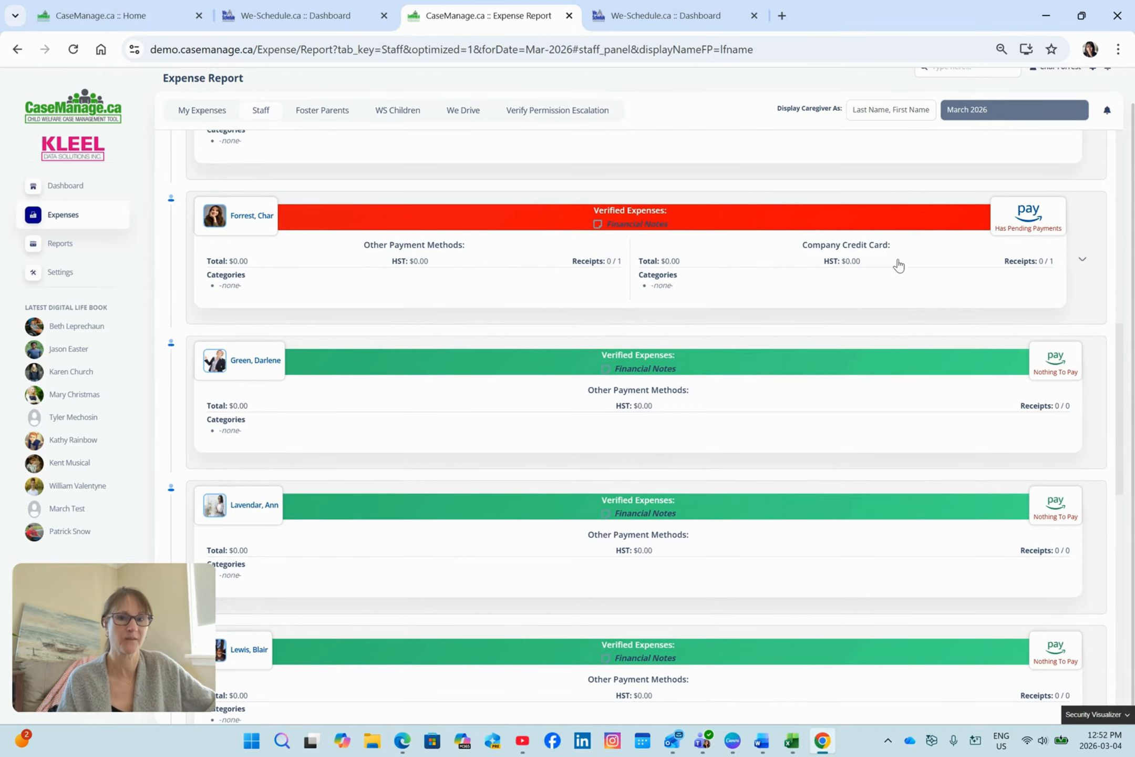
pyautogui.click(1082, 263)
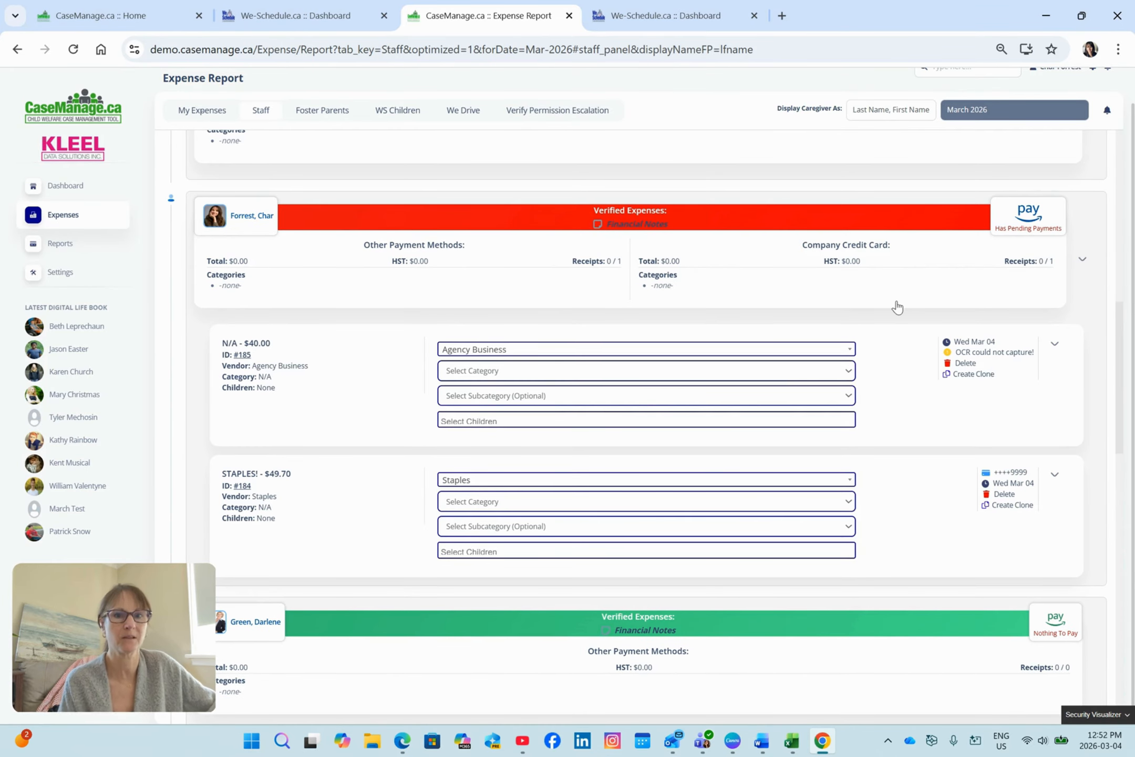
# Step: Look at the vendor choices for the $40.00 receipt and expand its full details
pyautogui.scroll(-1, 898, 307)
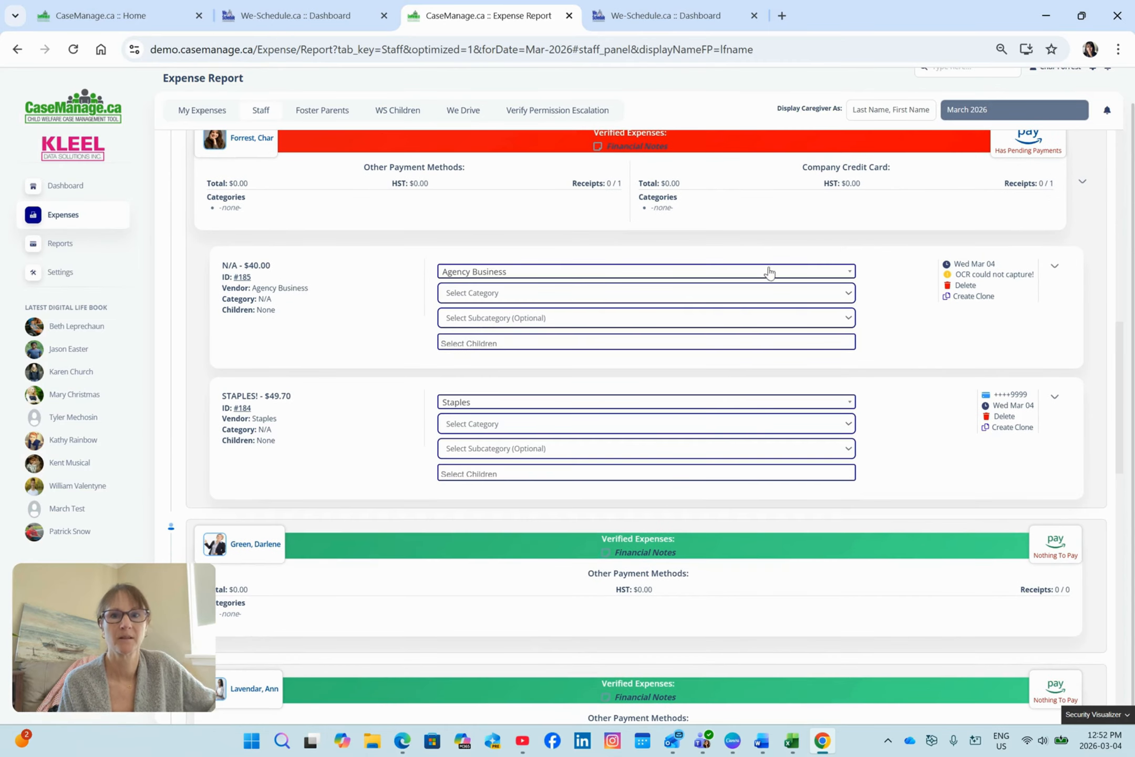
pyautogui.click(815, 273)
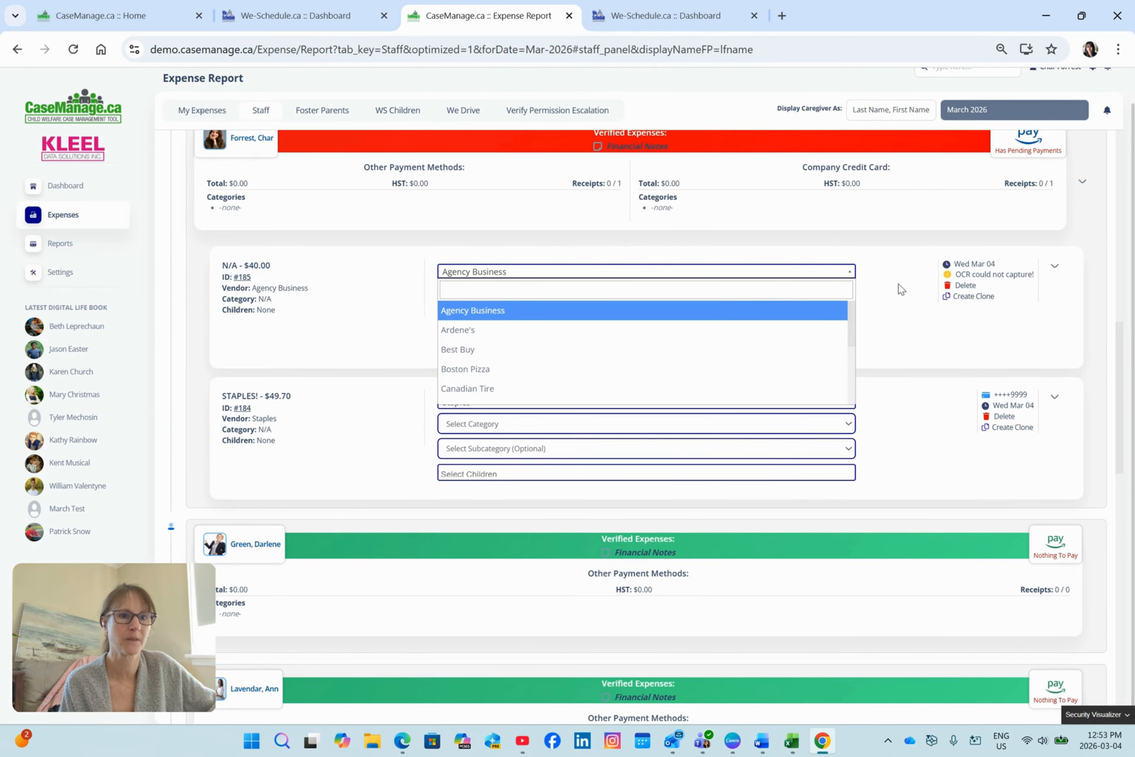
pyautogui.click(1057, 270)
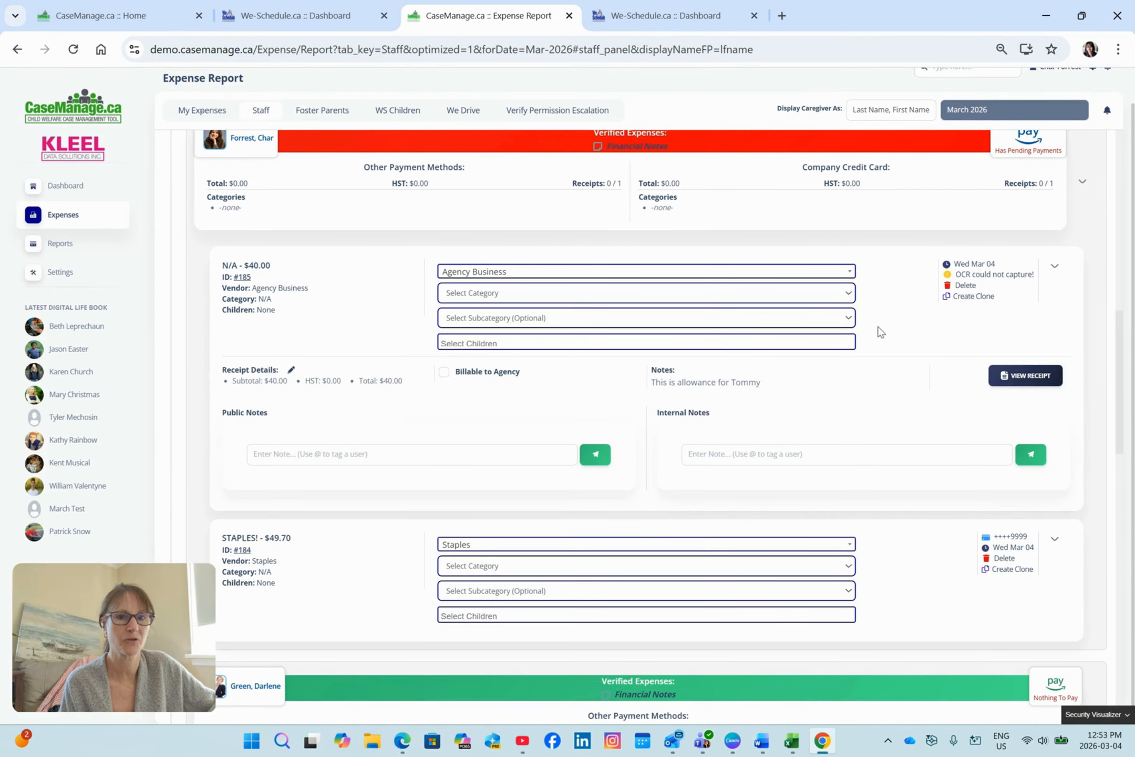
# Step: View the receipt image attached to the $40.00 expense and return to its details
pyautogui.click(998, 383)
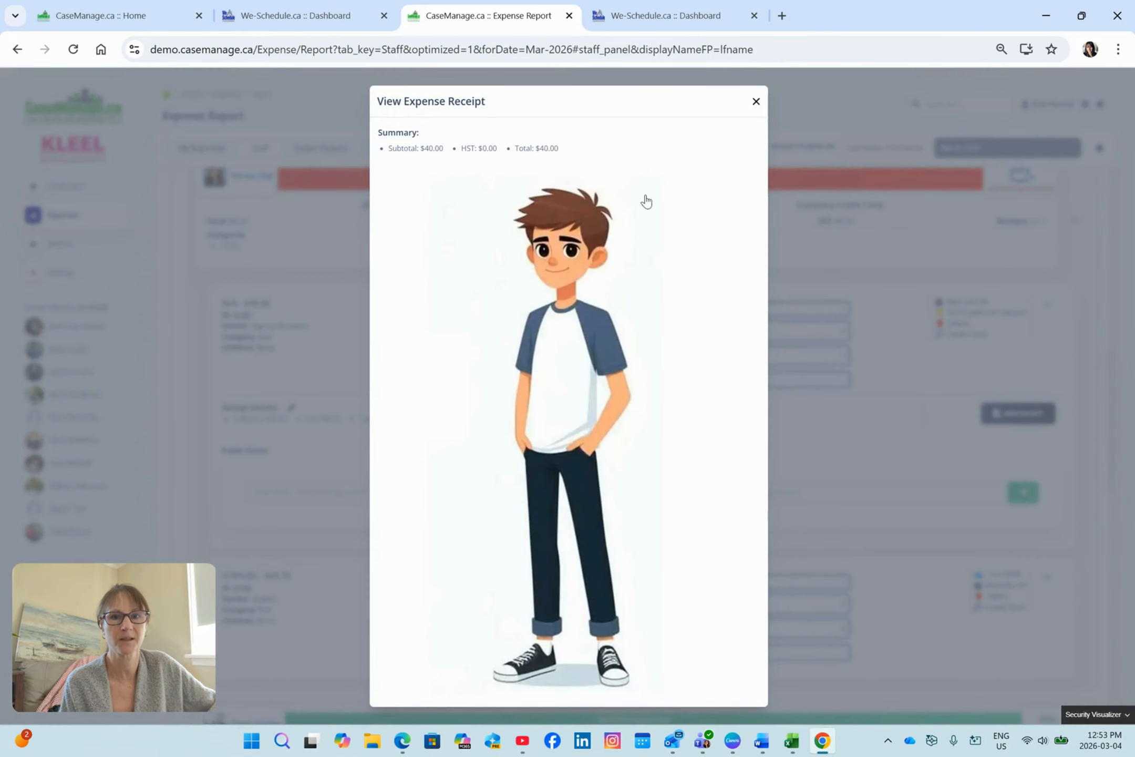
pyautogui.click(756, 102)
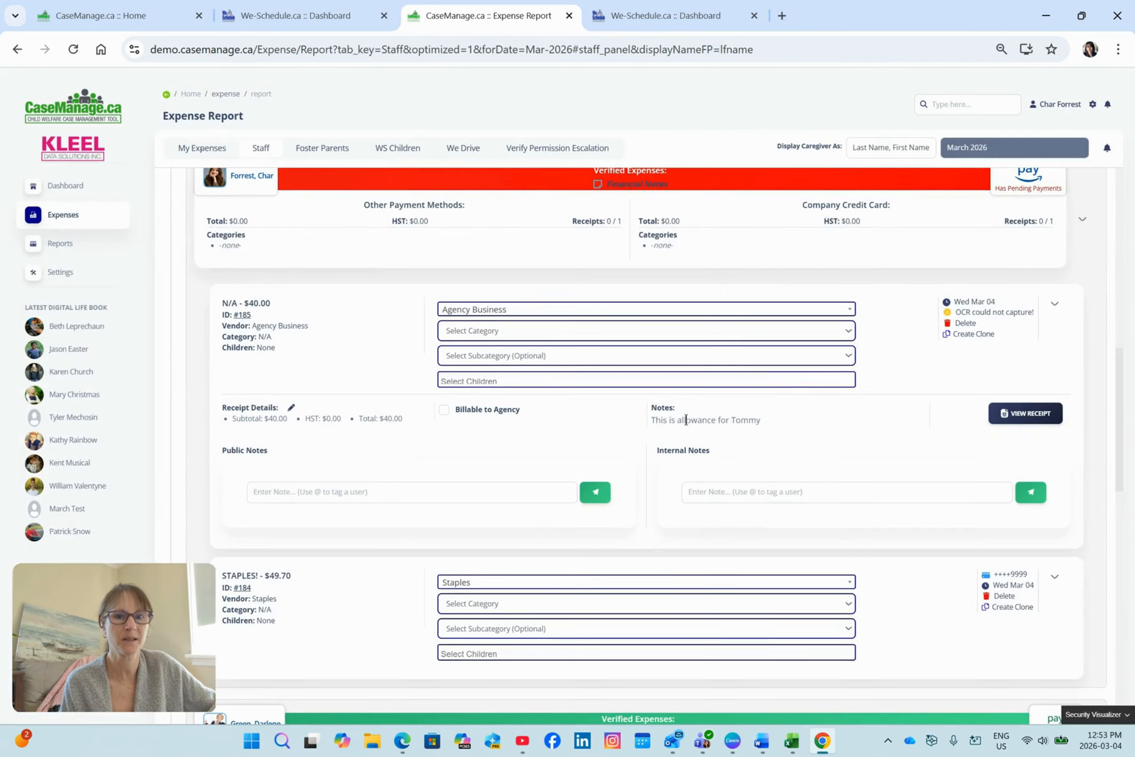
pyautogui.click(735, 313)
pyautogui.click(565, 349)
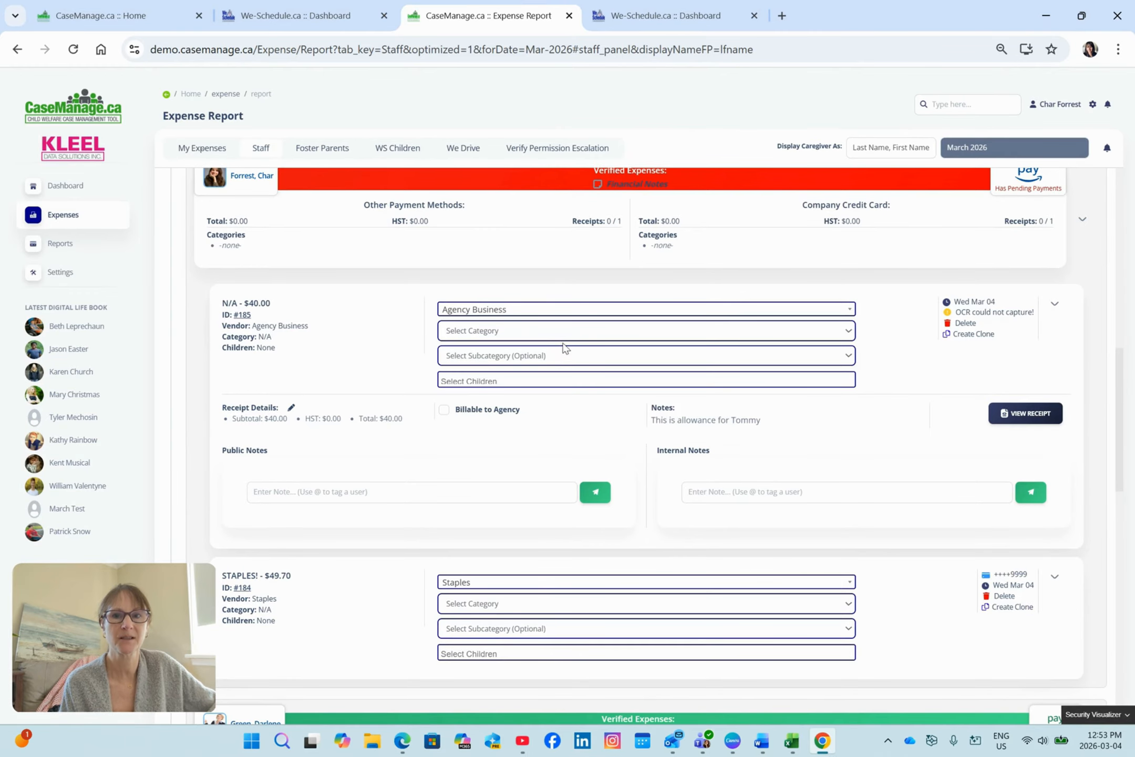
# Step: Categorize the $40.00 receipt as Other (6) with subcategory Life Skills, and assign it to the third active child listed
pyautogui.click(572, 331)
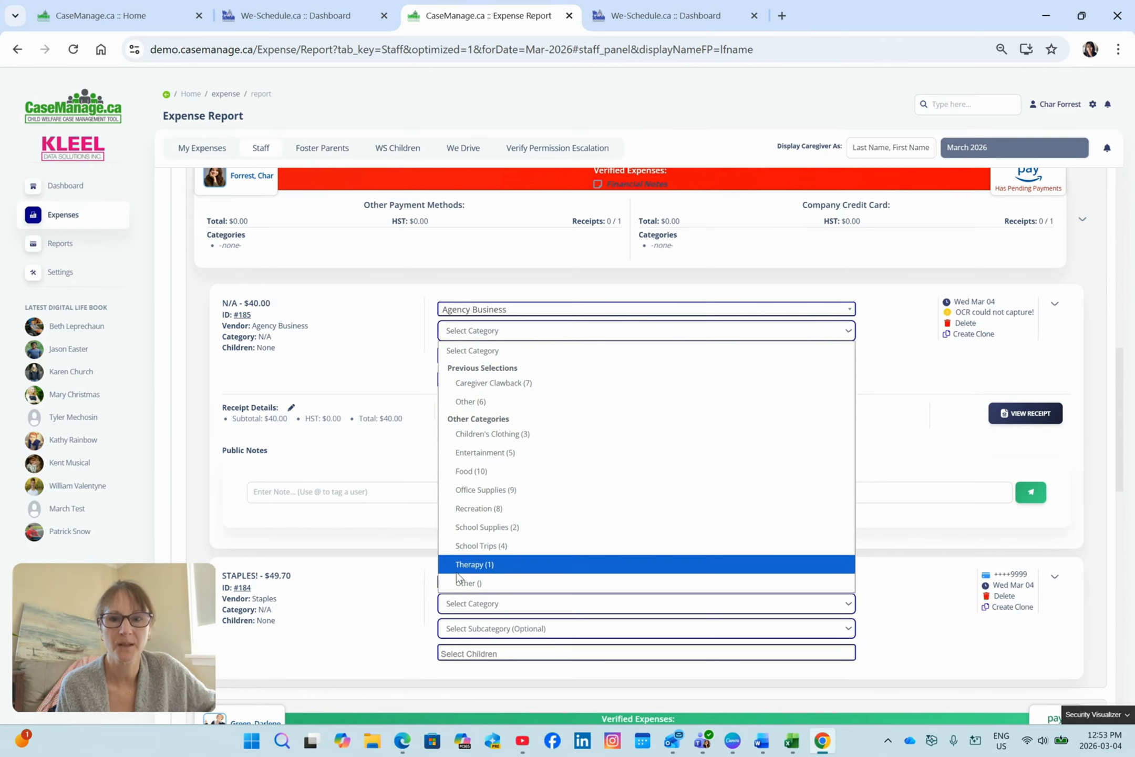
pyautogui.click(469, 401)
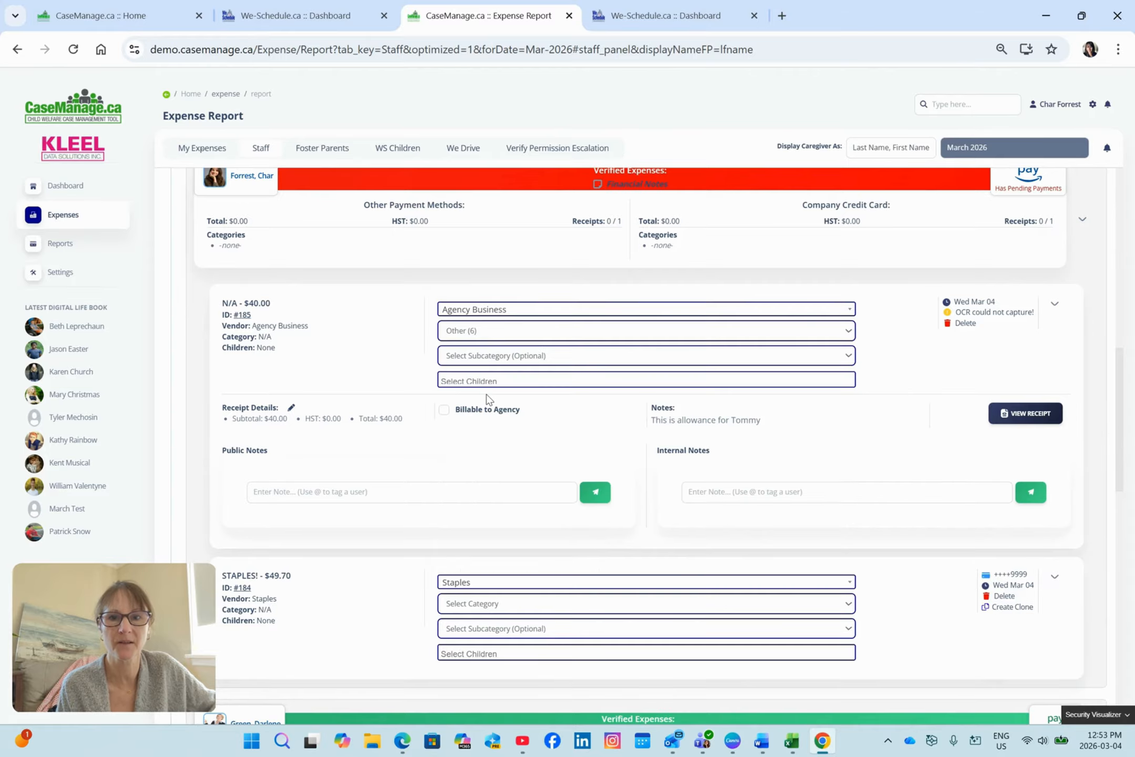
pyautogui.click(580, 355)
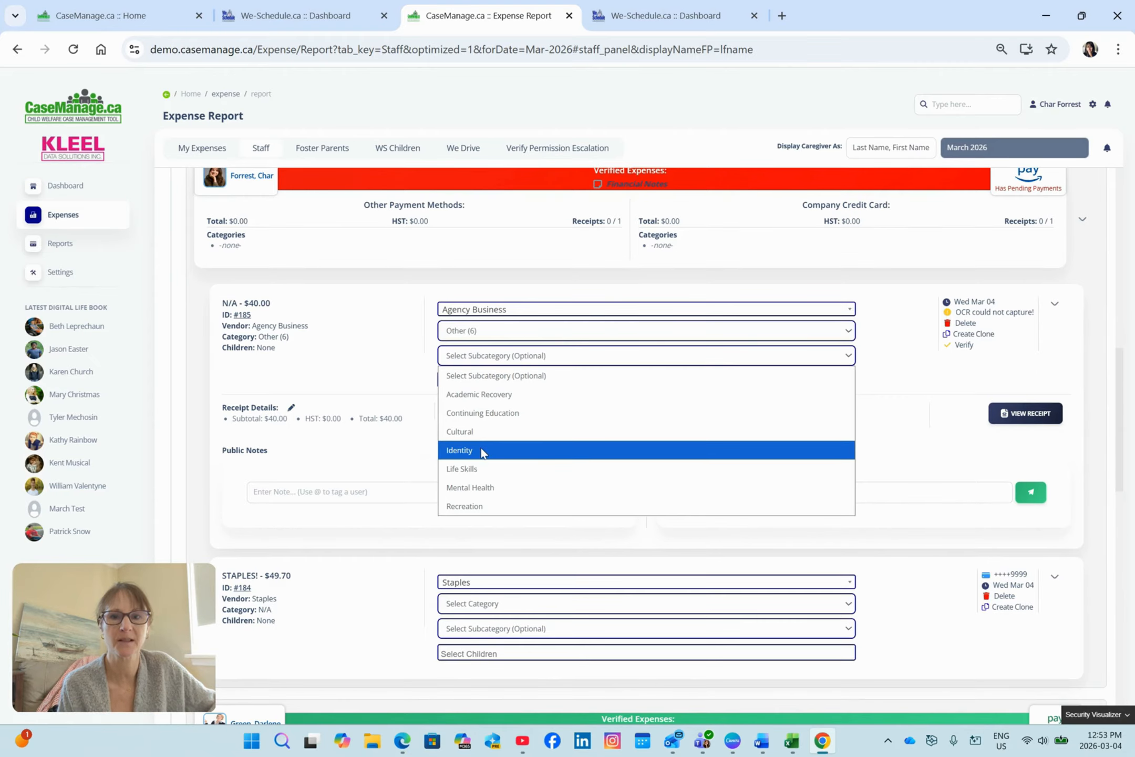
pyautogui.click(482, 468)
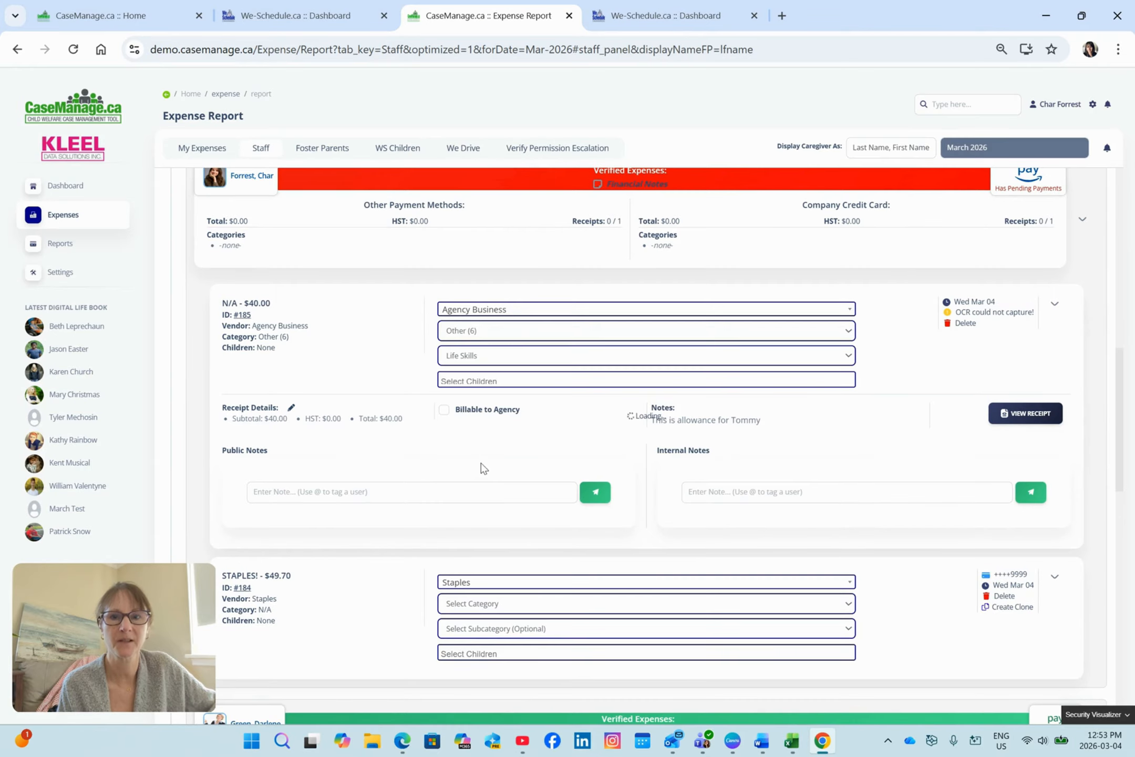
pyautogui.click(570, 378)
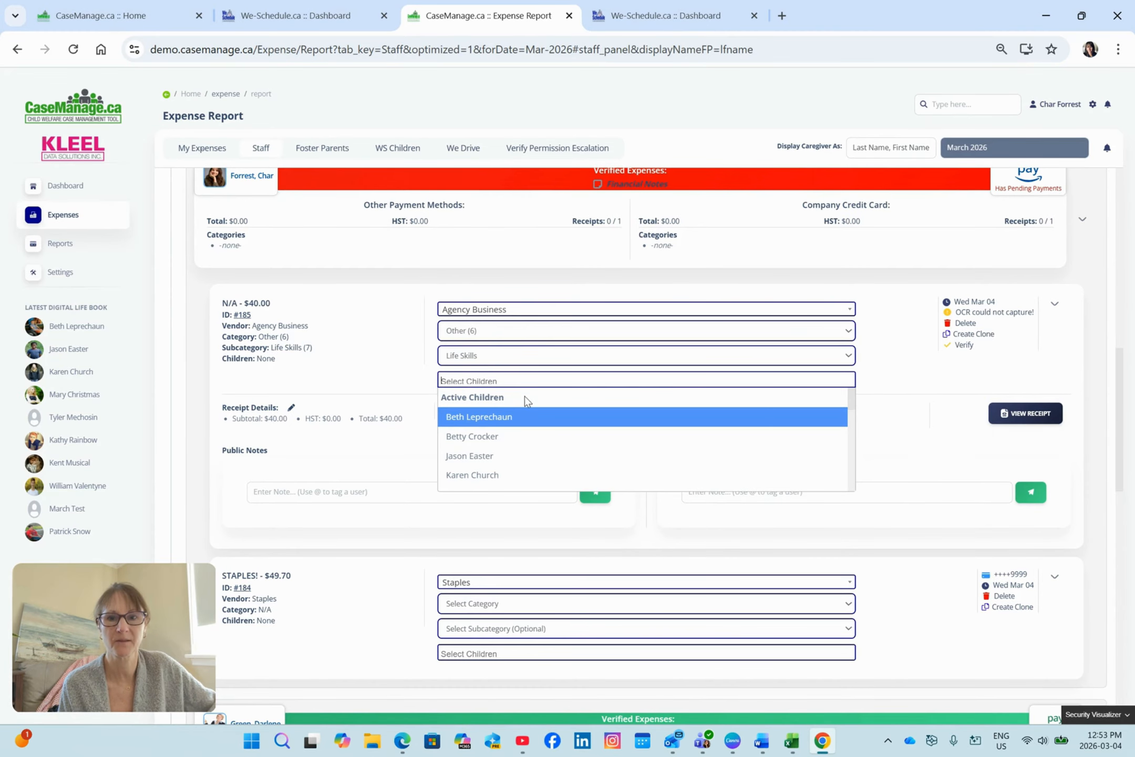
pyautogui.click(475, 456)
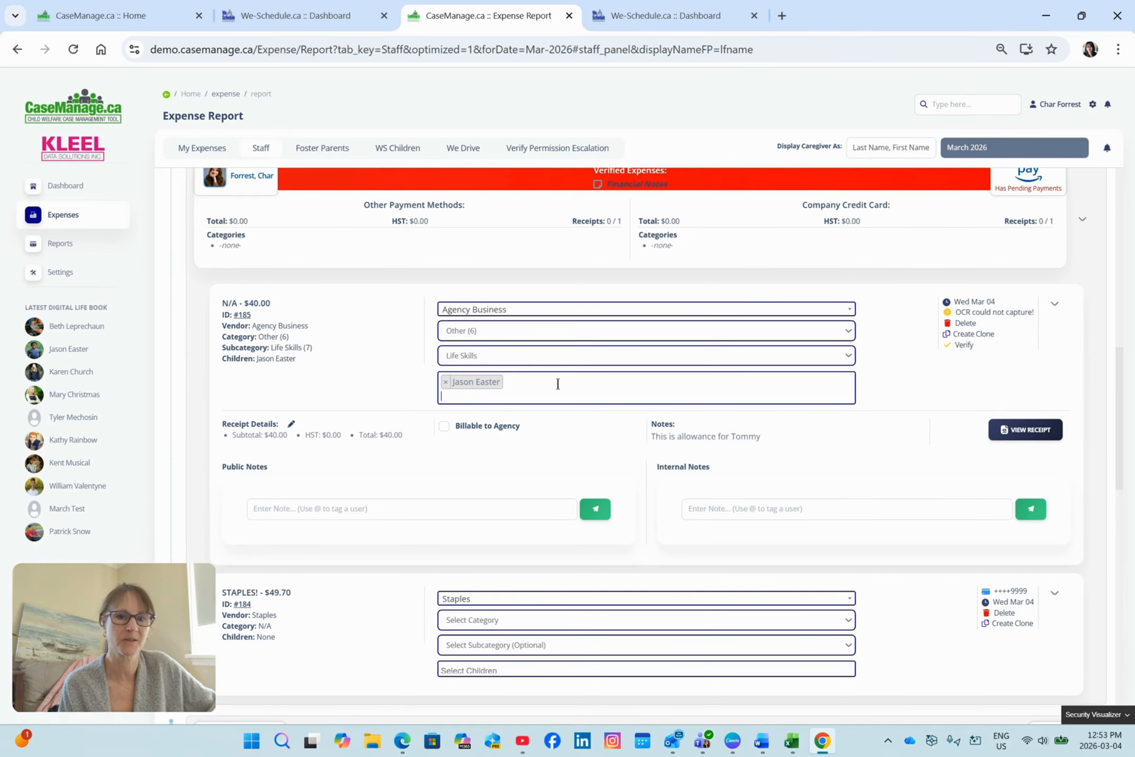
# Step: Draft an internal note on the $40.00 receipt that tags the matching staff member and reads "this is to be billed back to CAS"
pyautogui.scroll(-1, 914, 435)
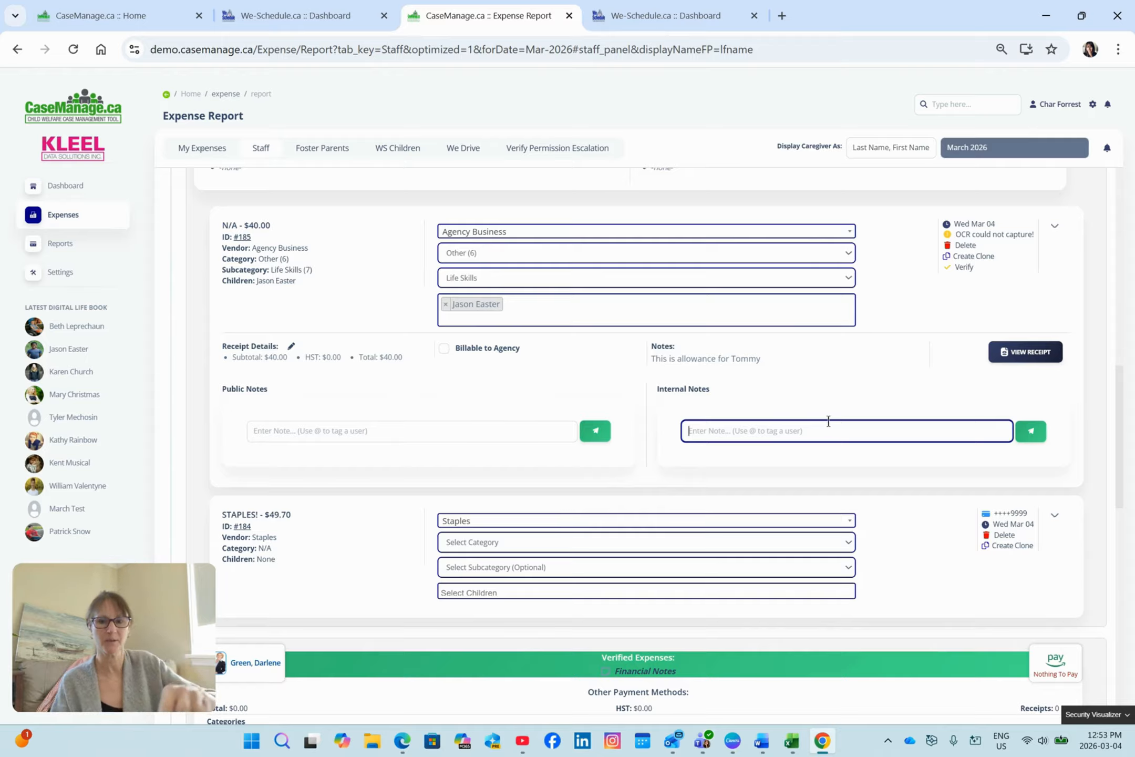
pyautogui.write('@')
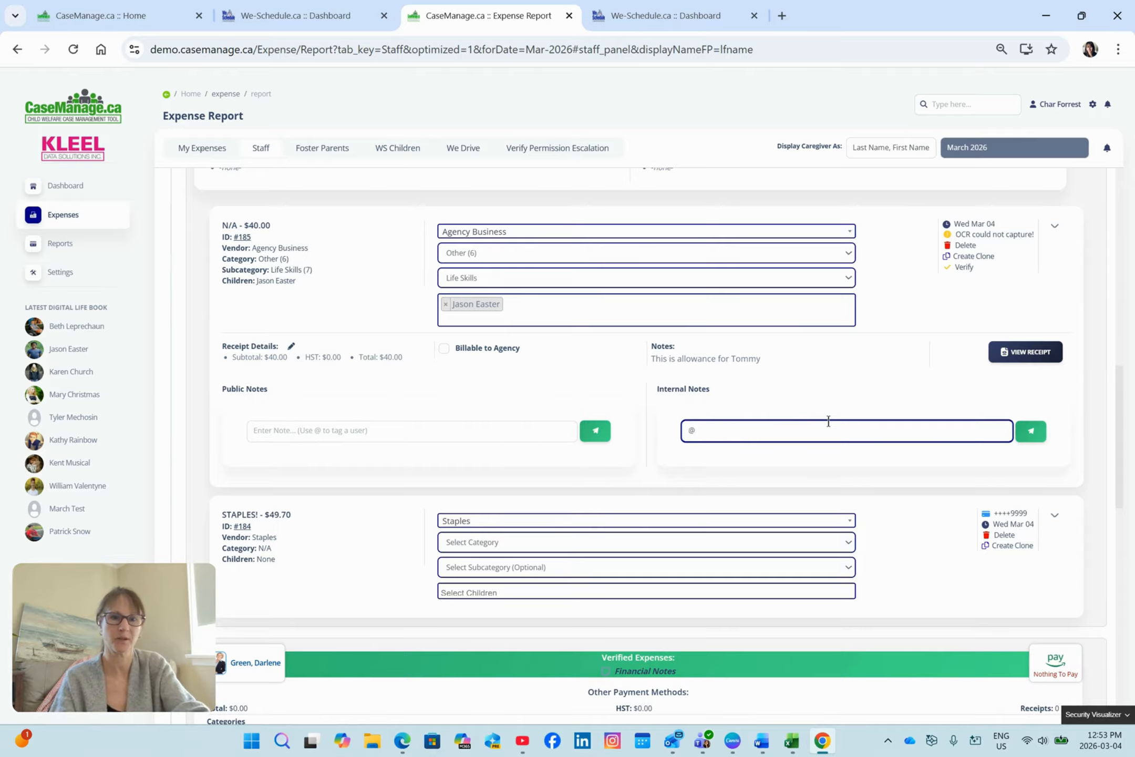
pyautogui.press('BackSpace')
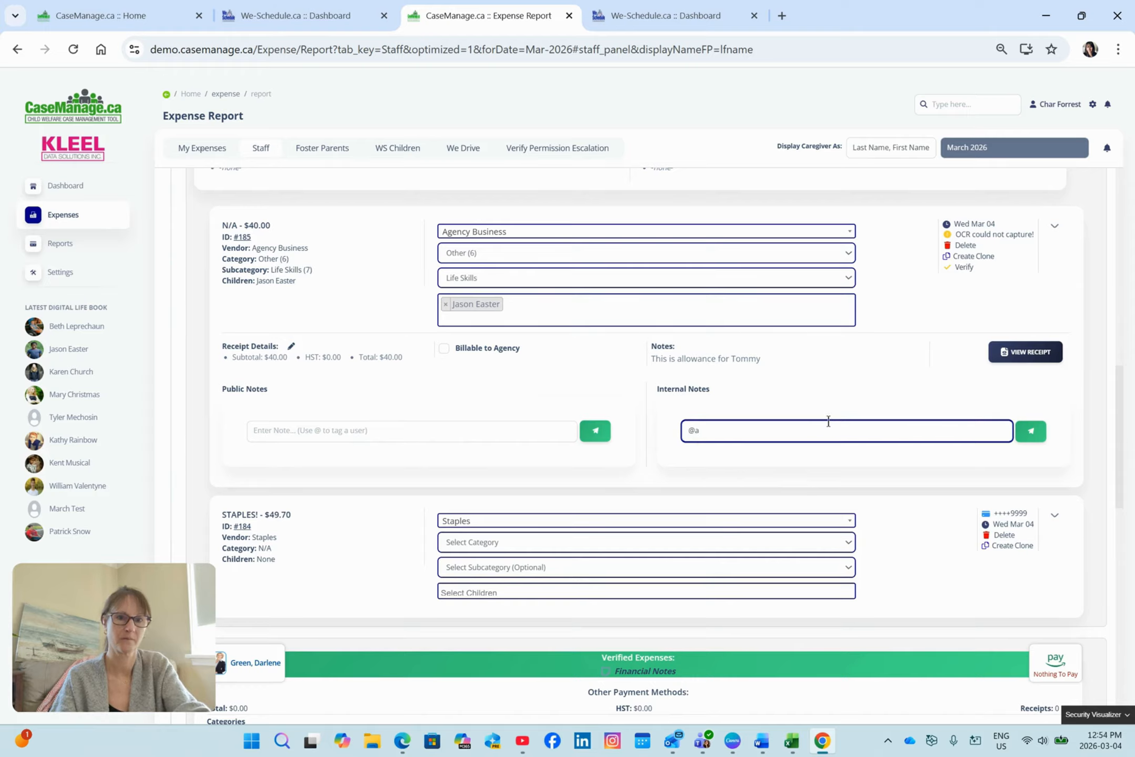
pyautogui.write('j')
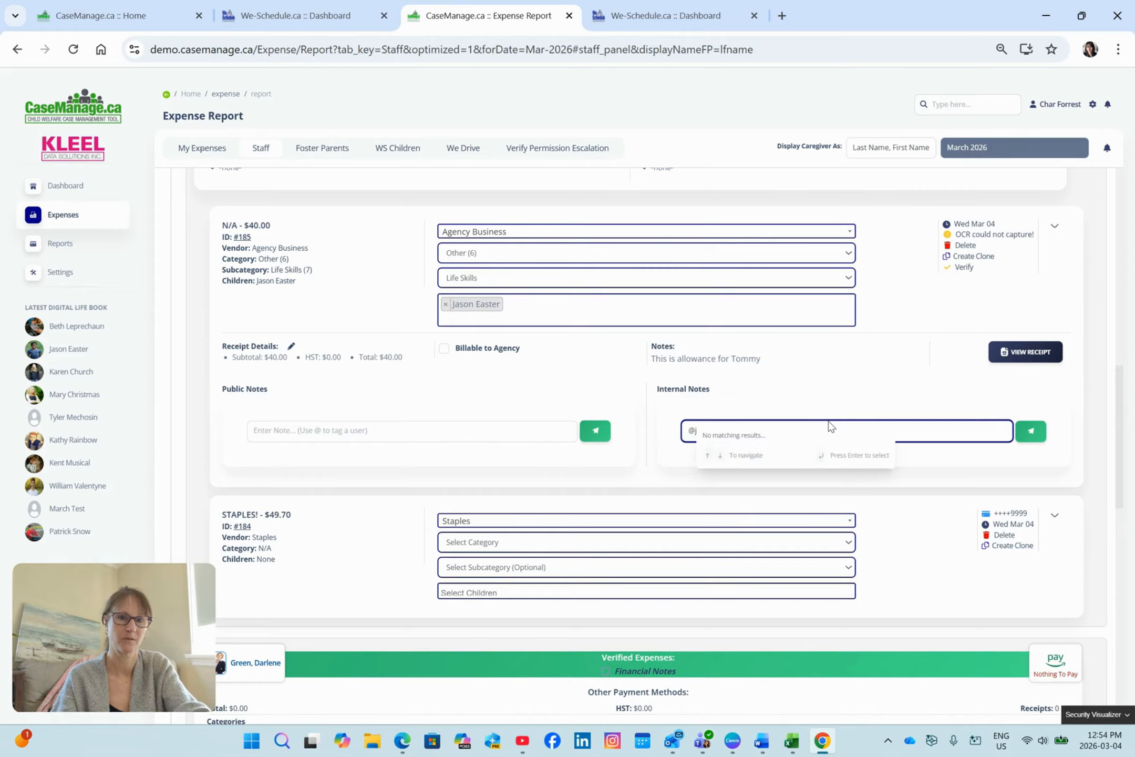
pyautogui.press('BackSpace')
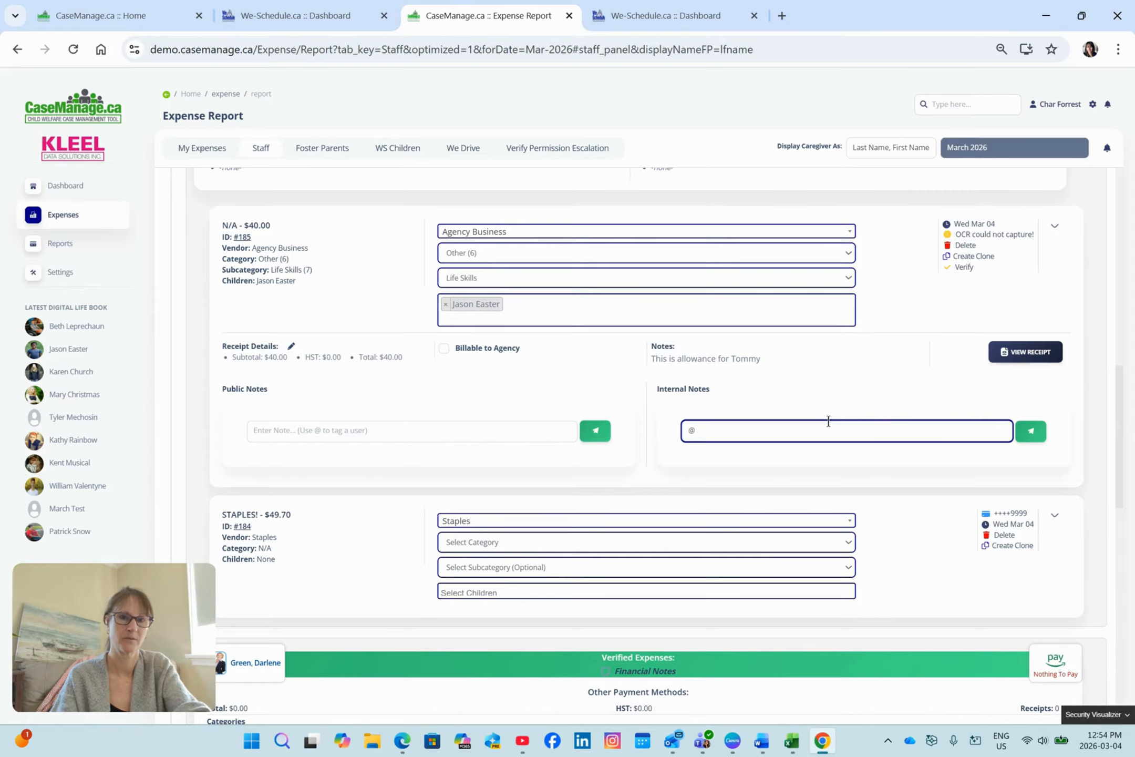
pyautogui.write('w')
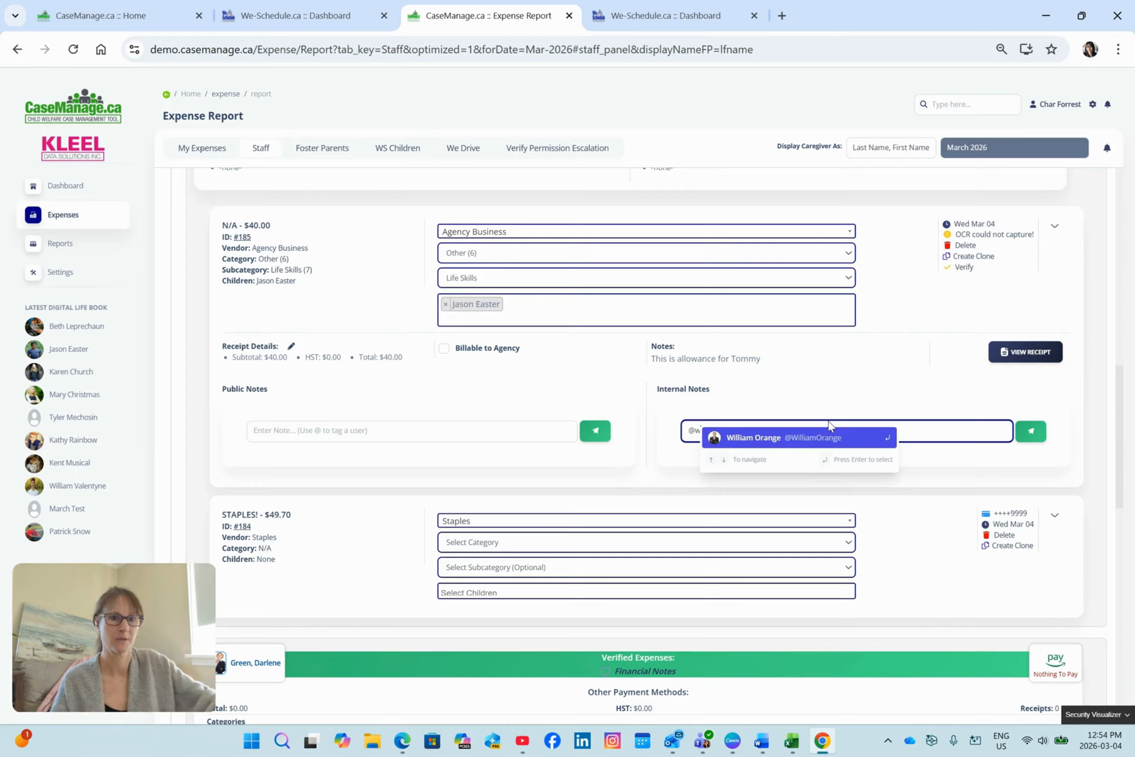
pyautogui.press('Return')
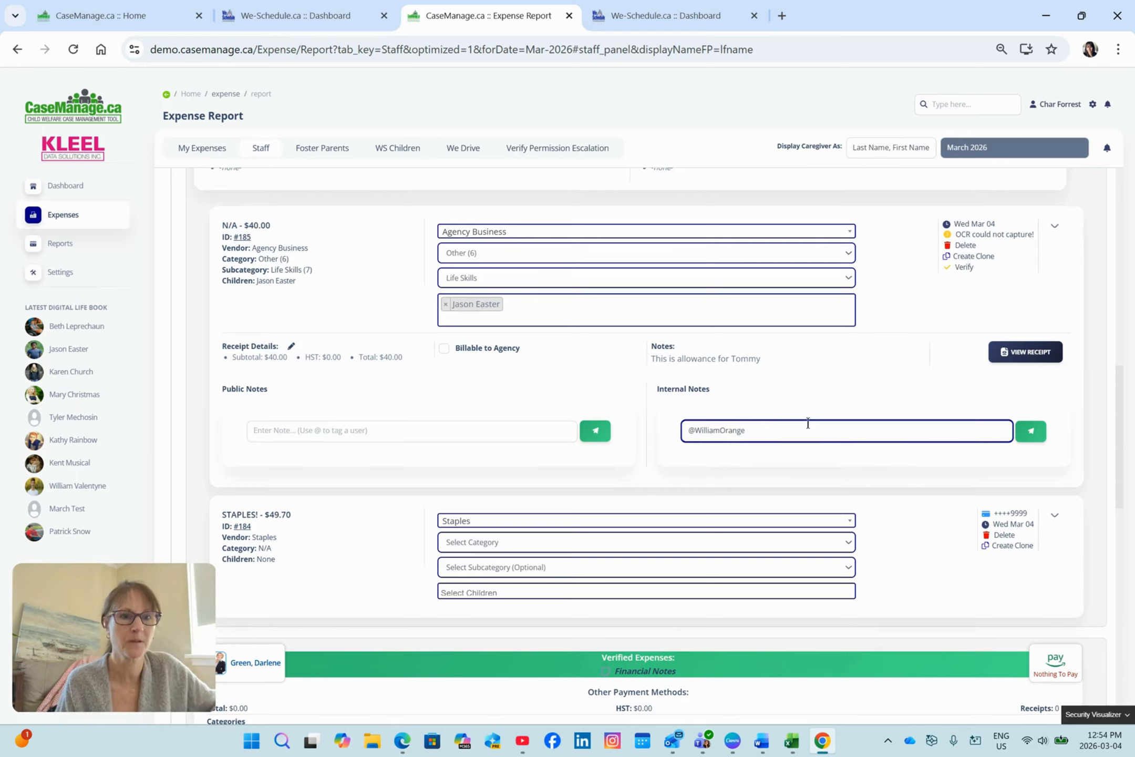
pyautogui.write('this is to be b')
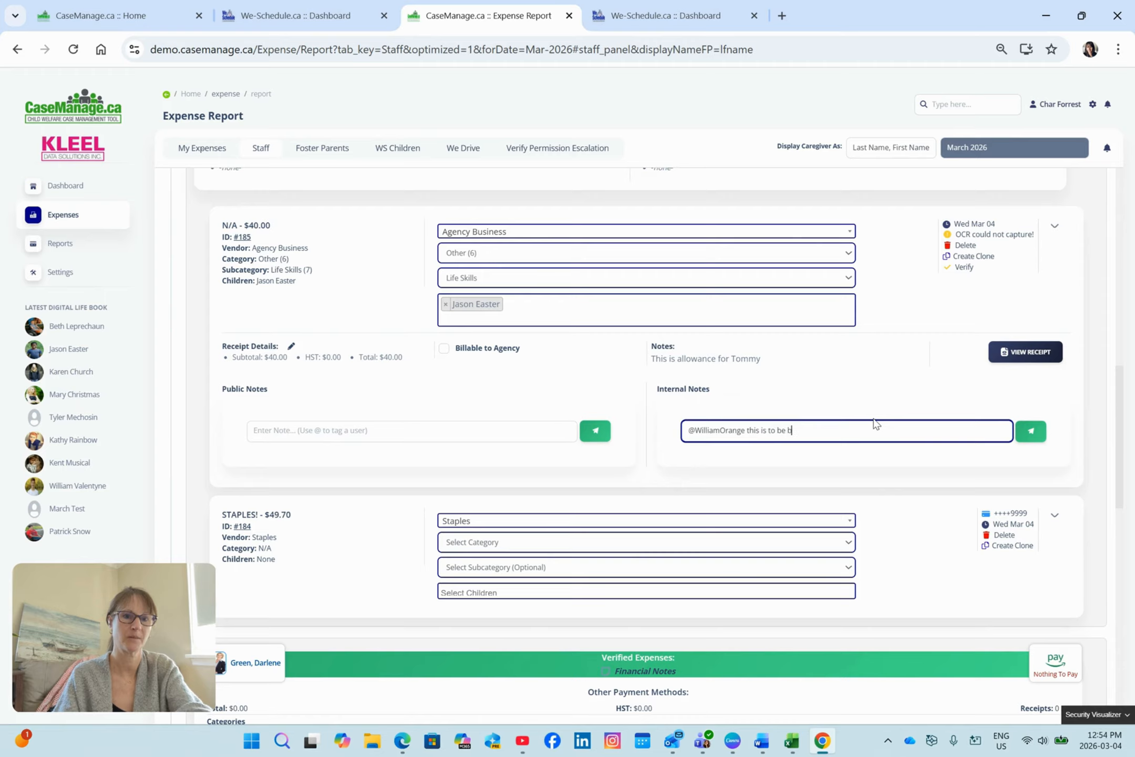
pyautogui.write('illed back to ')
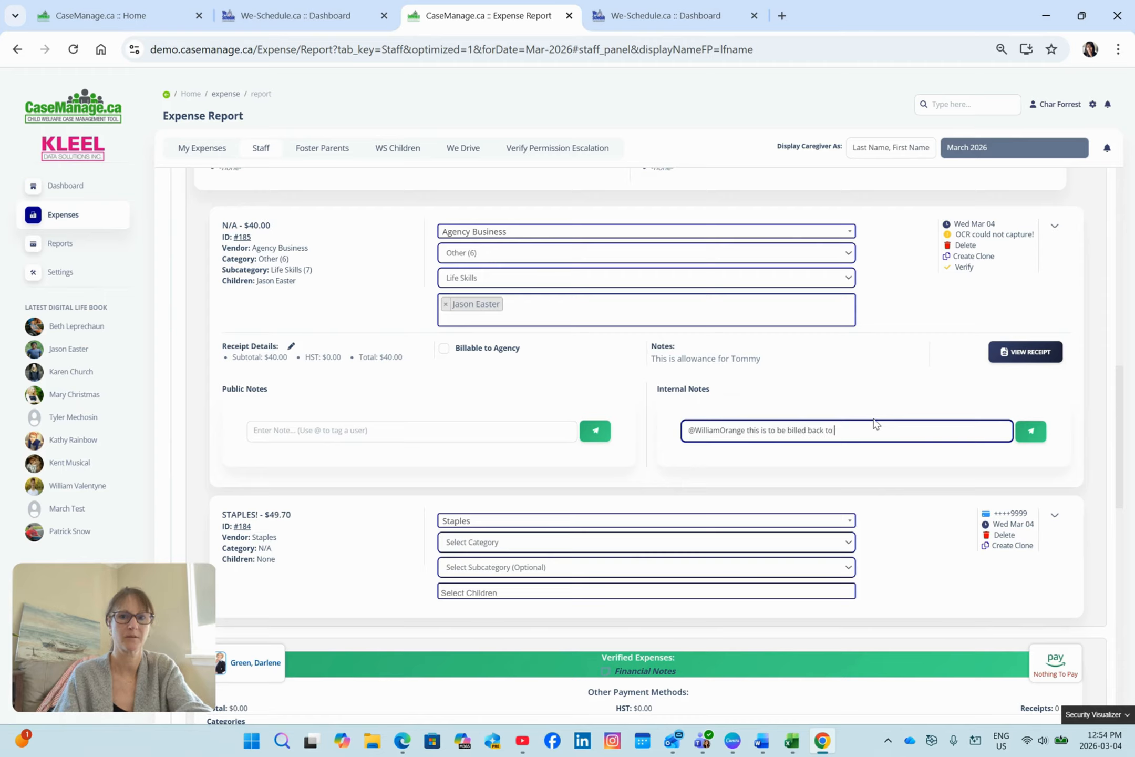
pyautogui.write('CAS')
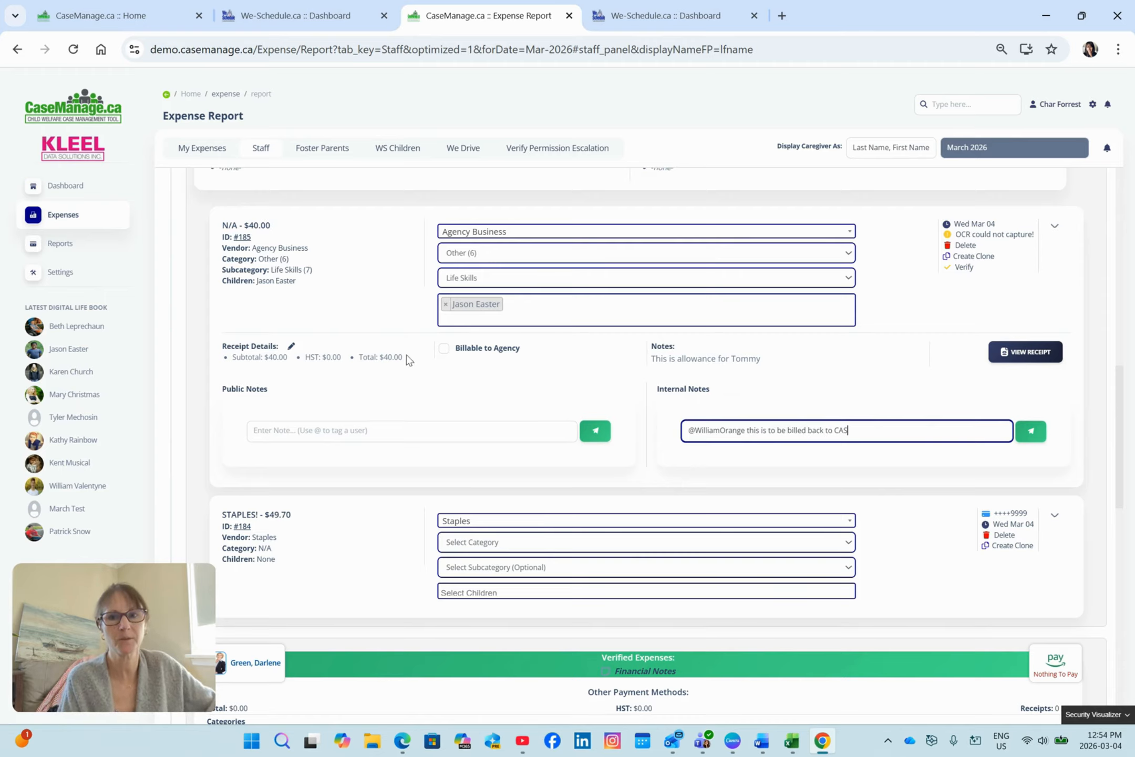
# Step: Mark the $40.00 receipt as billable to the agency and save its HST as 2.00
pyautogui.click(444, 347)
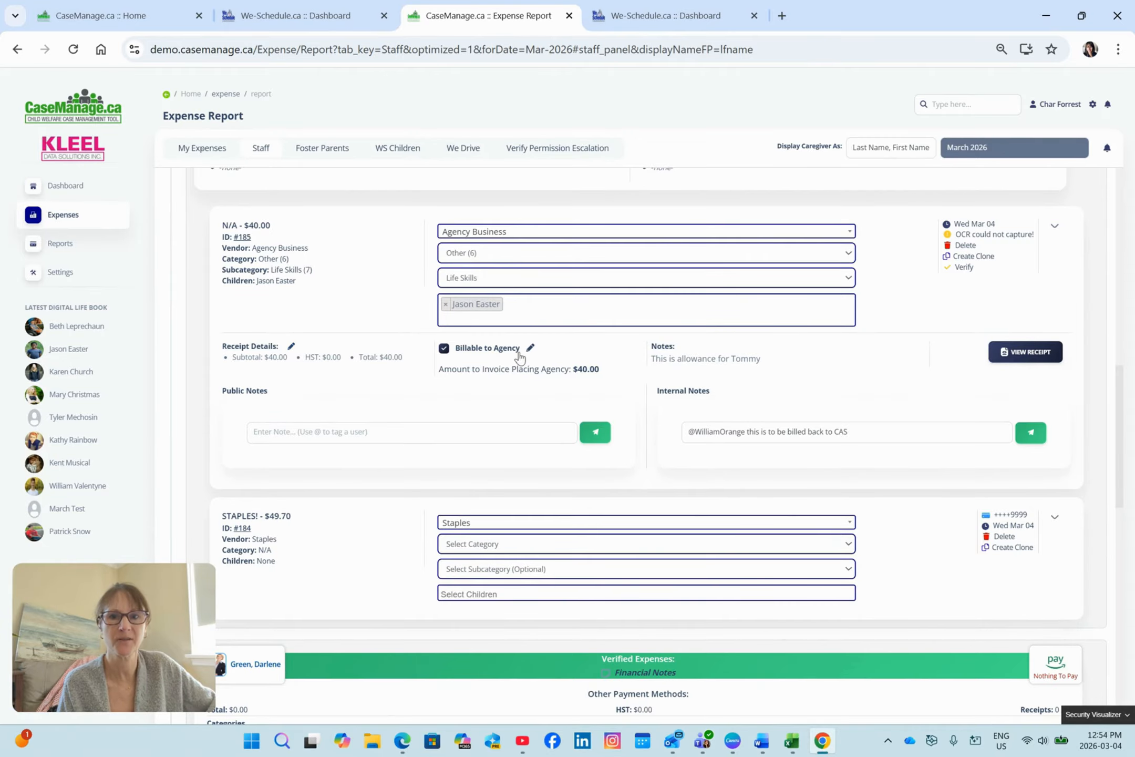
pyautogui.click(291, 346)
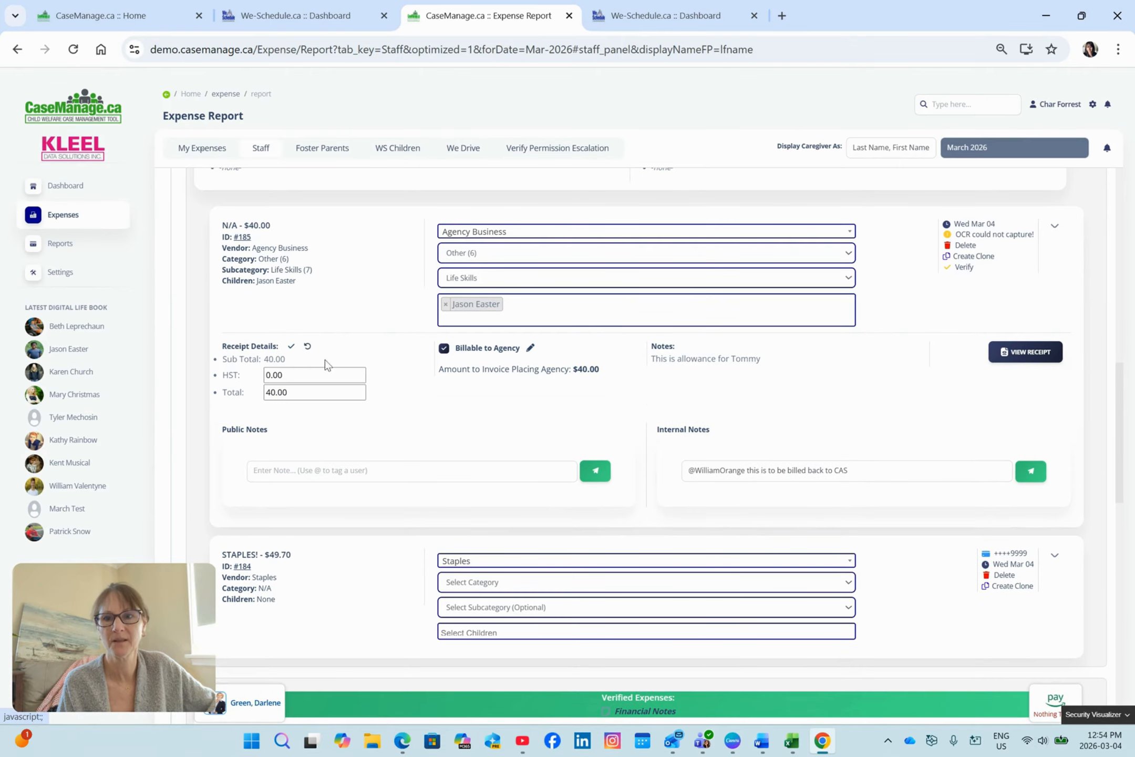
pyautogui.moveTo(297, 372); pyautogui.dragTo(218, 374)
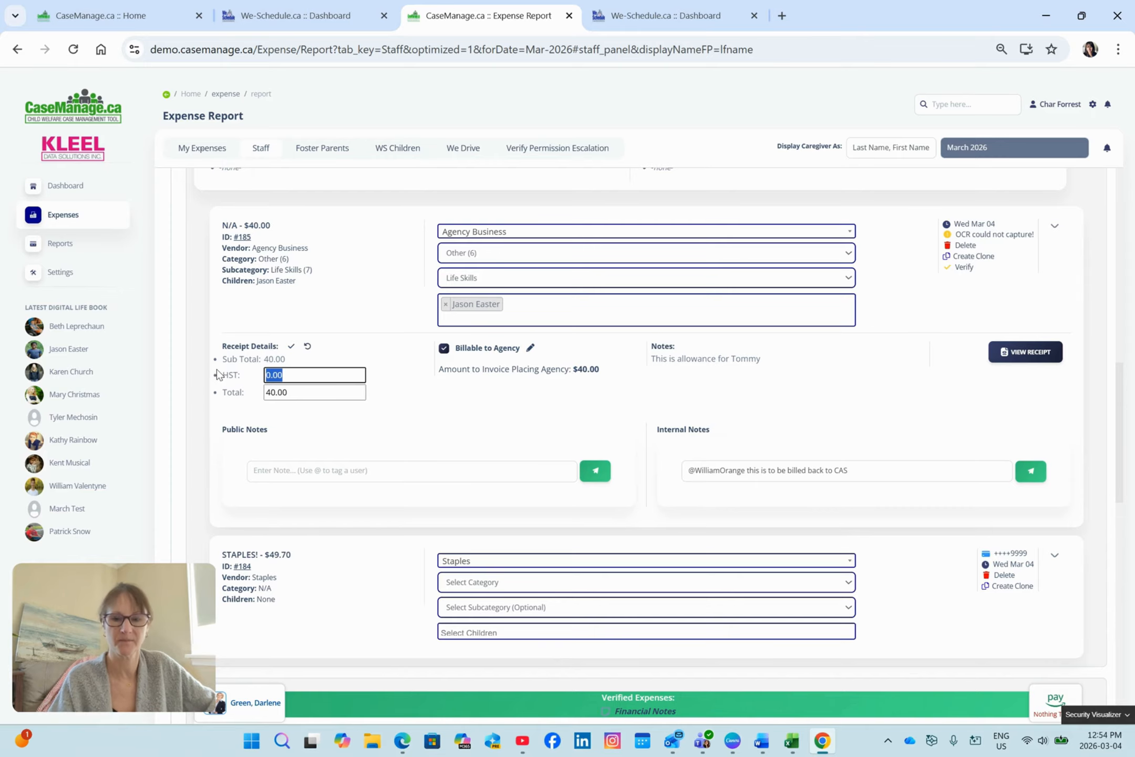
pyautogui.write('2.0')
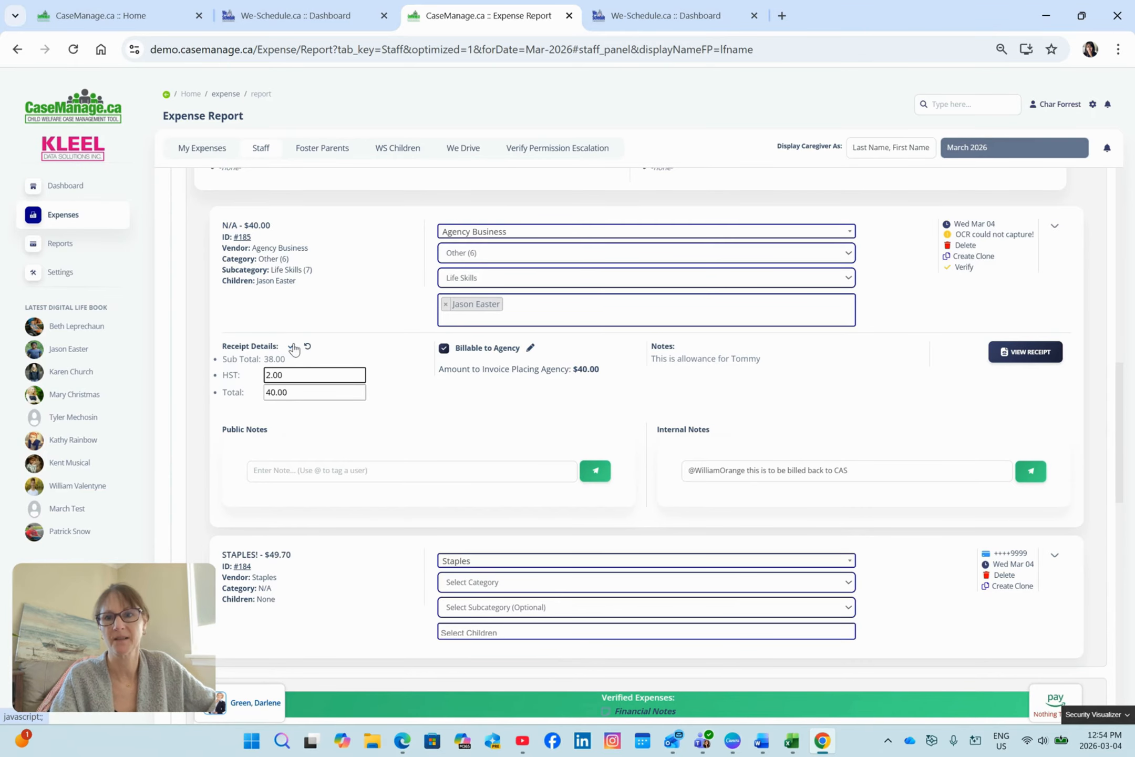
pyautogui.click(290, 346)
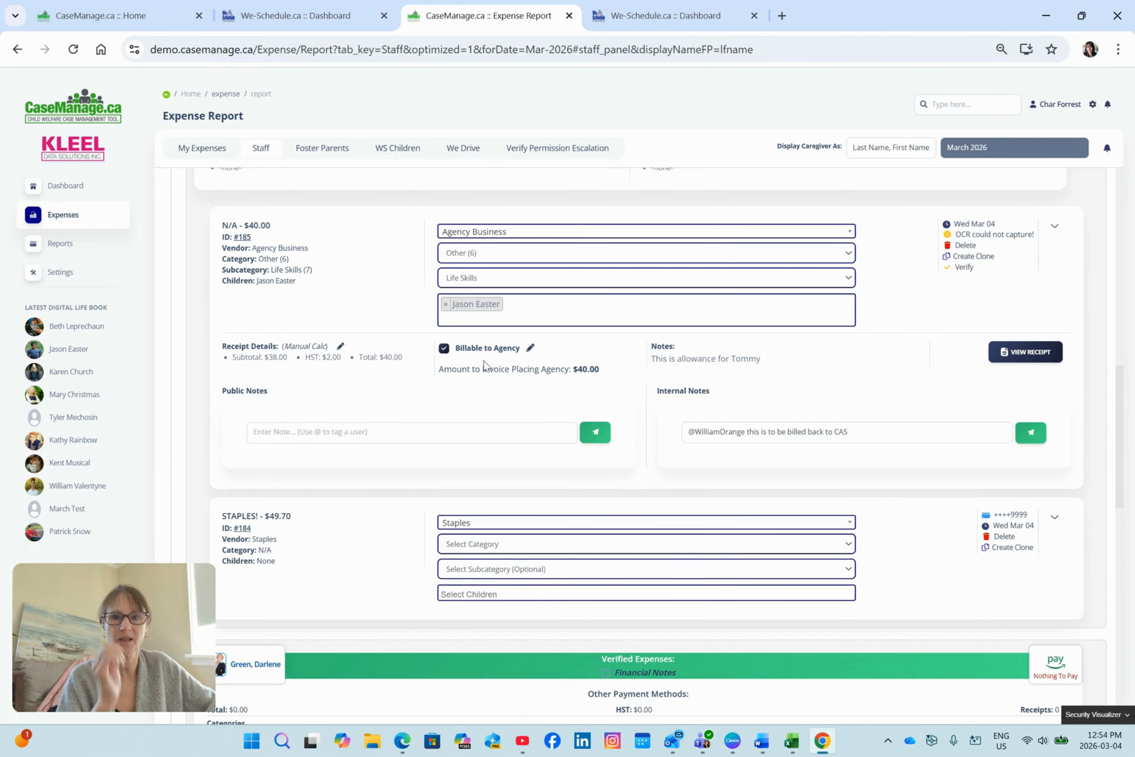
# Step: Save 20.00 as the amount to invoice the placing agency for the $40.00 receipt, and verify the receipt
pyautogui.click(530, 350)
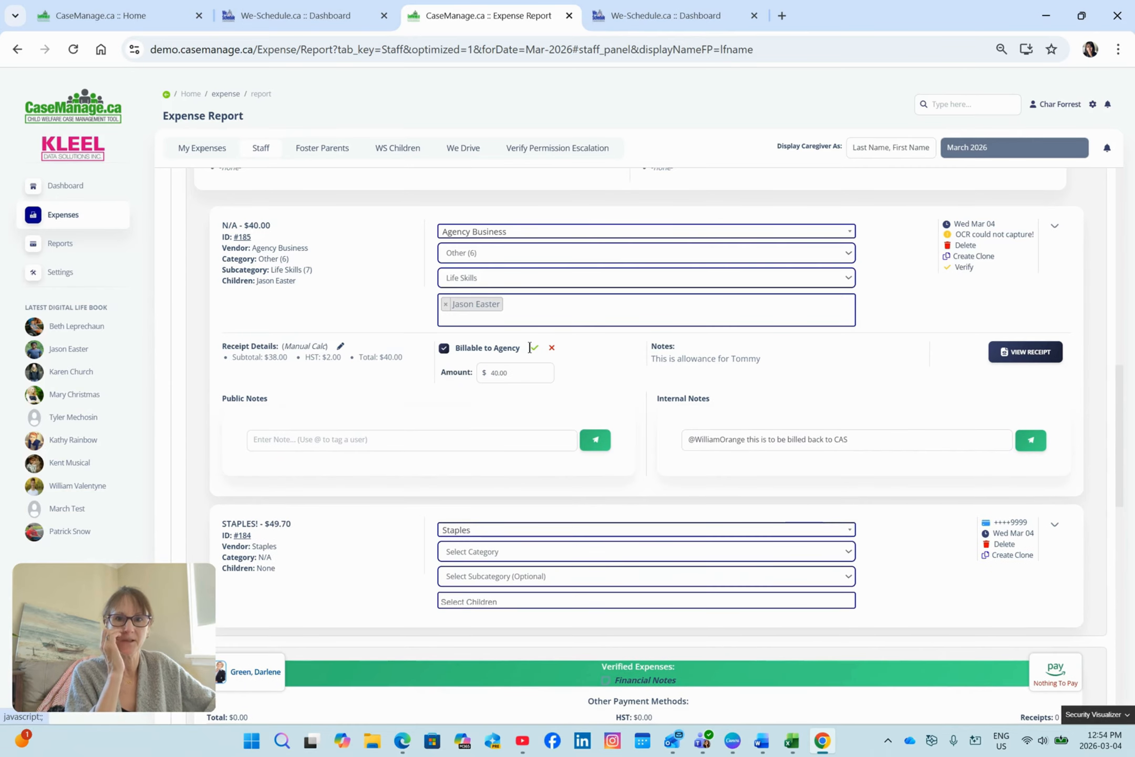
pyautogui.click(523, 371)
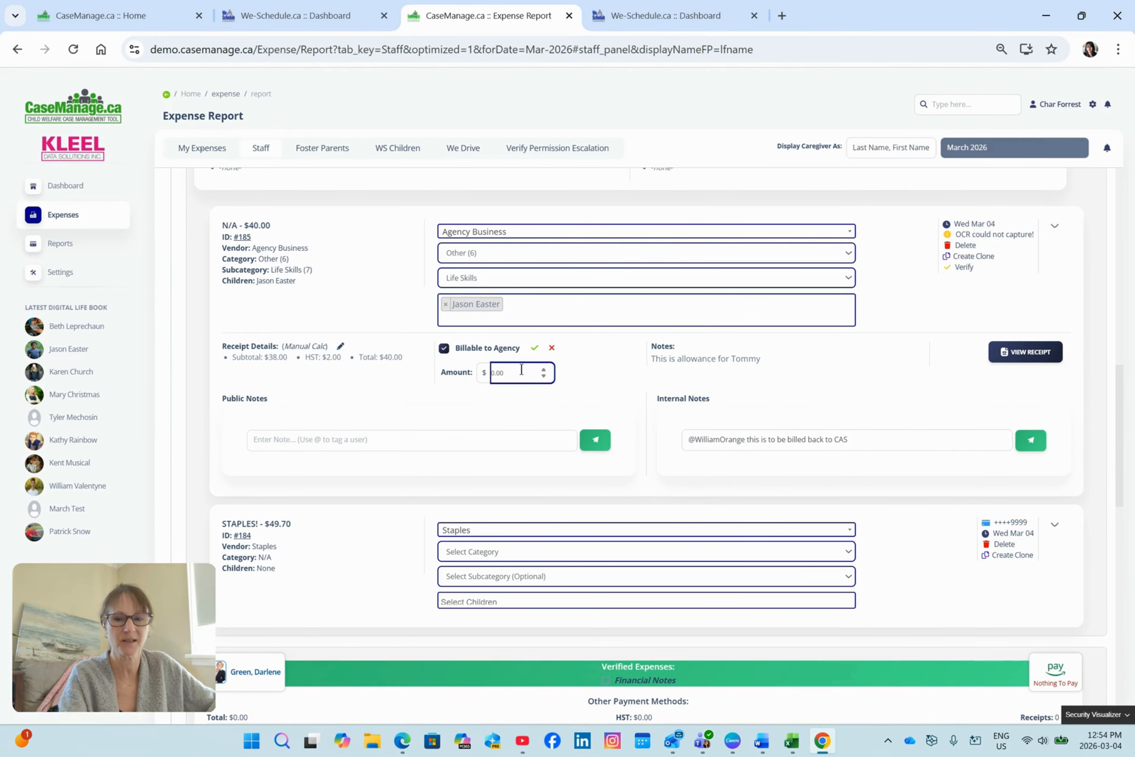
pyautogui.press('Delete')
pyautogui.write('2')
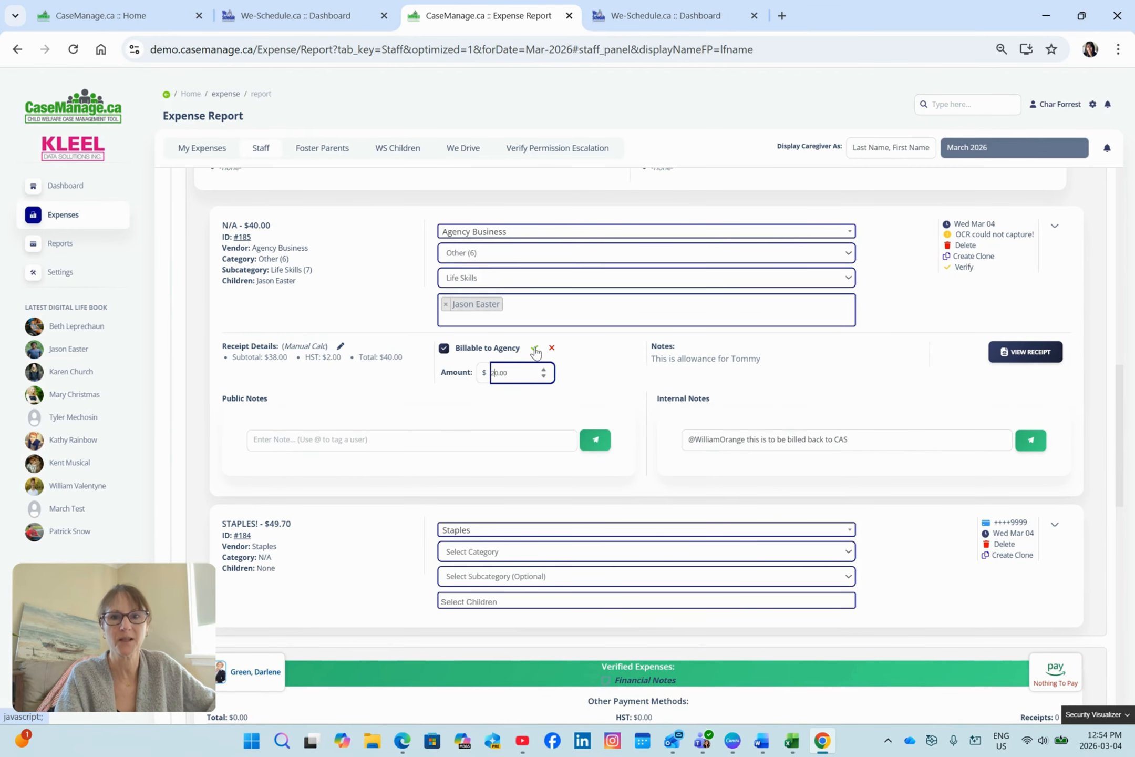
pyautogui.click(535, 349)
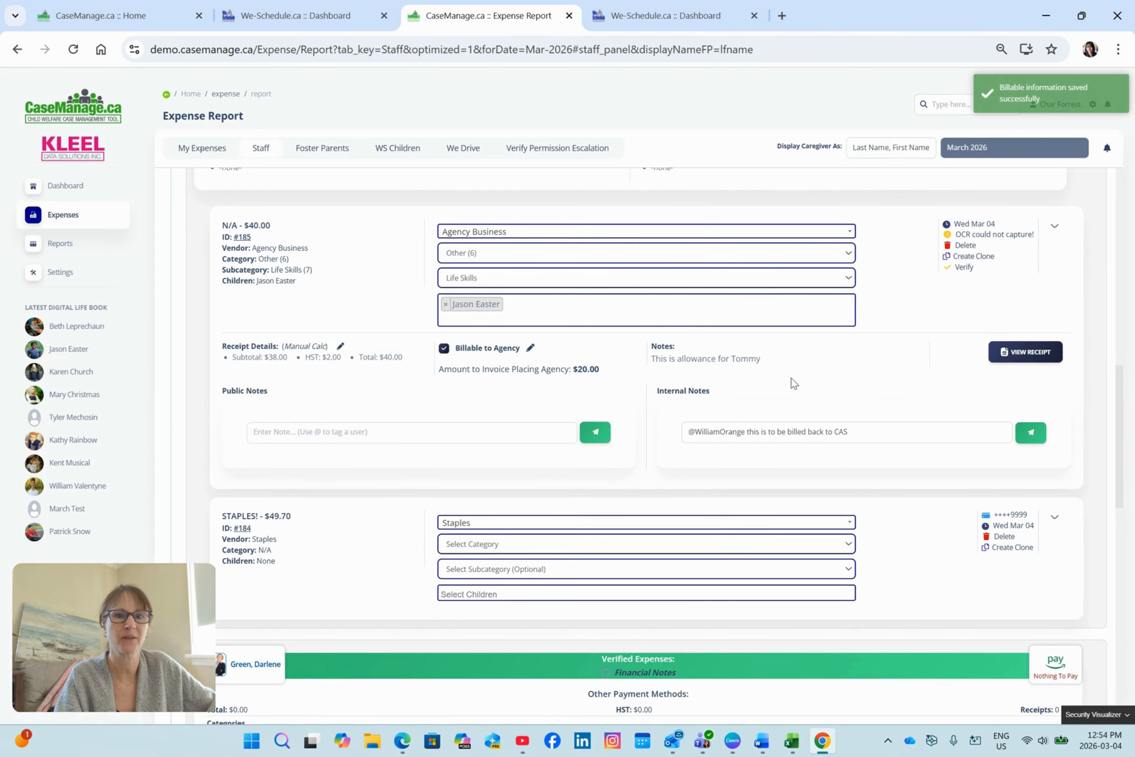
pyautogui.click(950, 268)
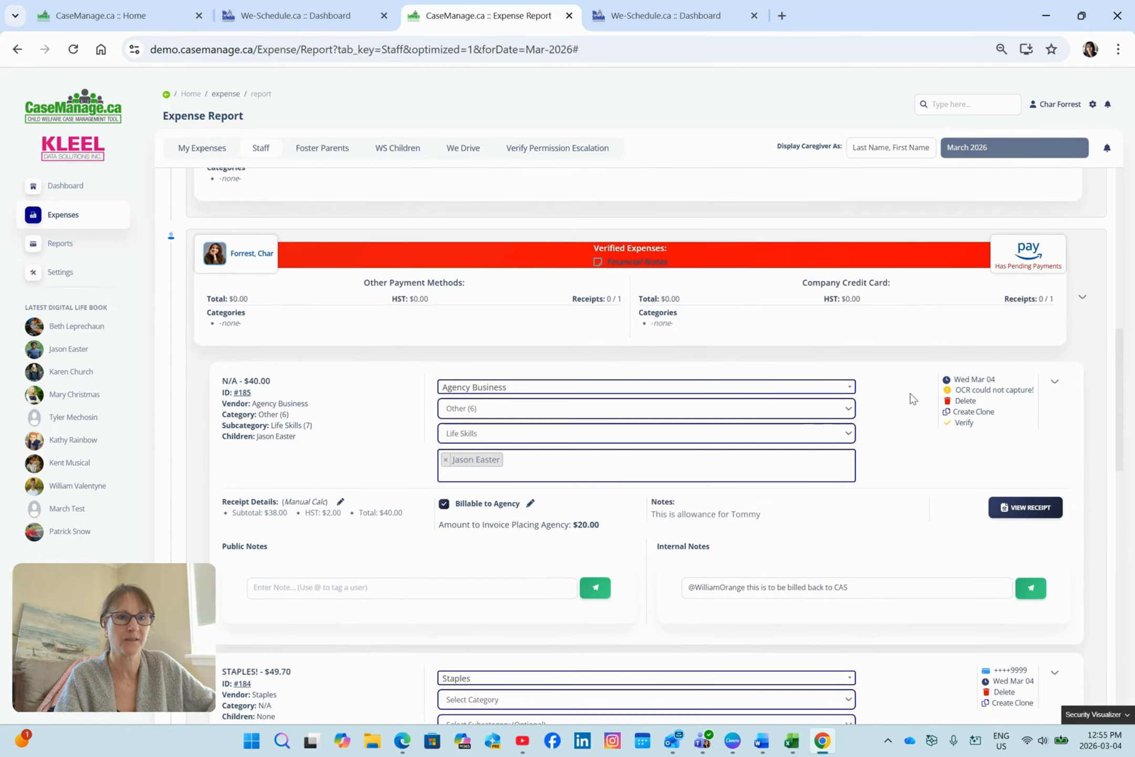
pyautogui.click(952, 425)
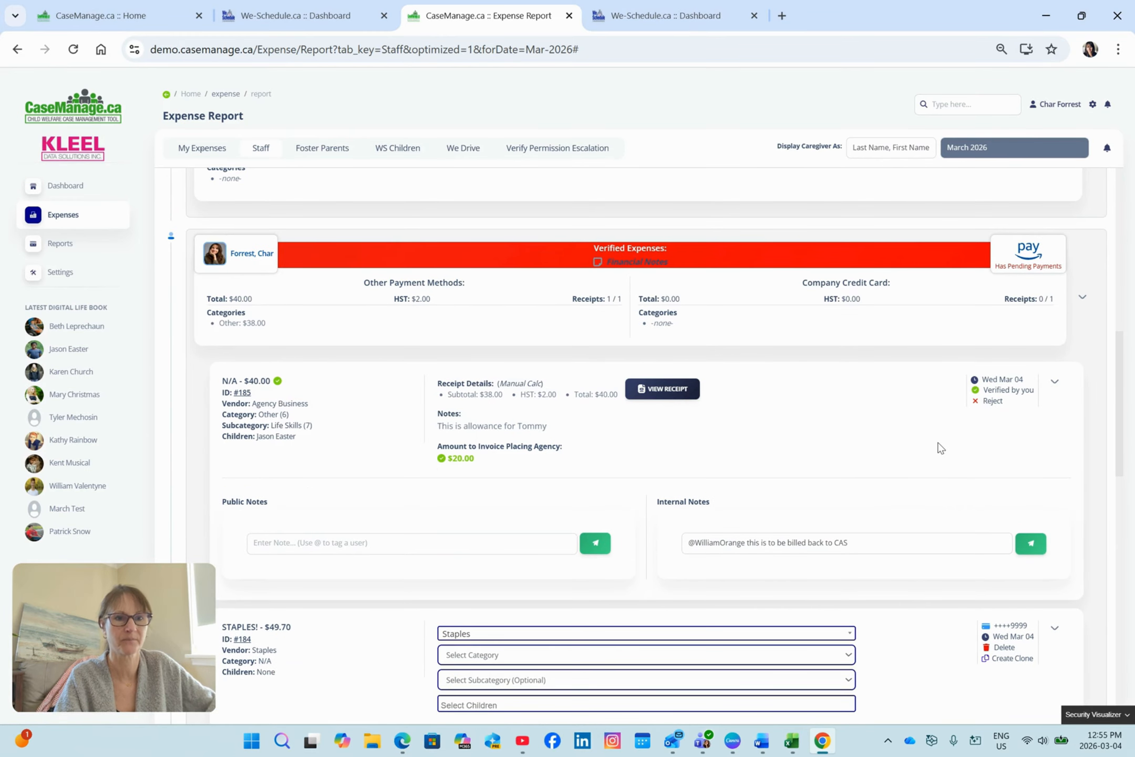
# Step: Categorize the $49.70 Staples receipt as School Supplies (2) with subcategory Continuing Education, and assign it to the third active child listed
pyautogui.scroll(-5, 909, 446)
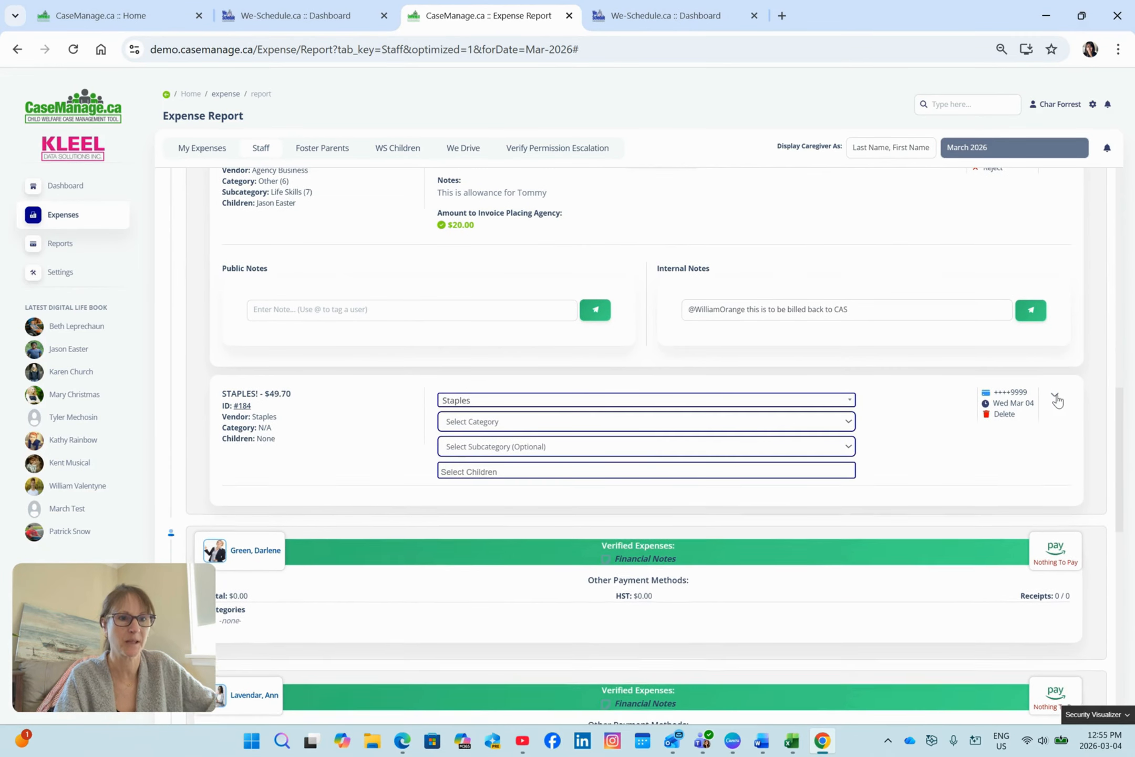
pyautogui.click(1055, 396)
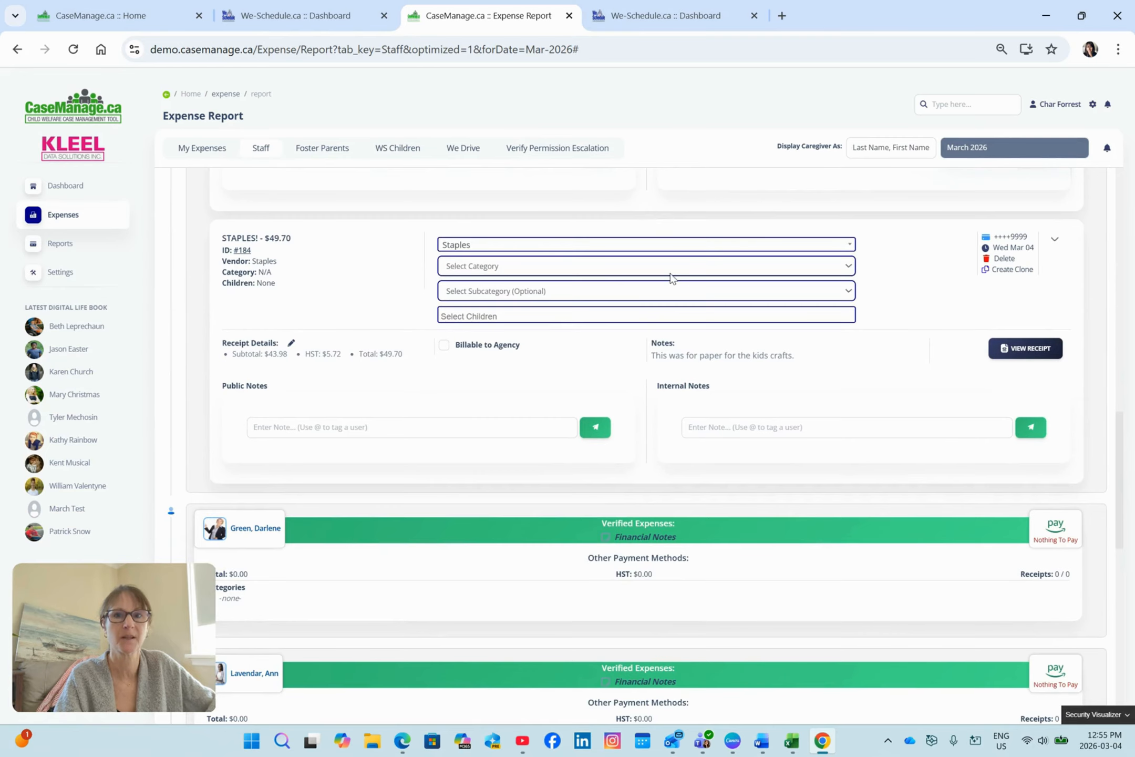
pyautogui.click(716, 267)
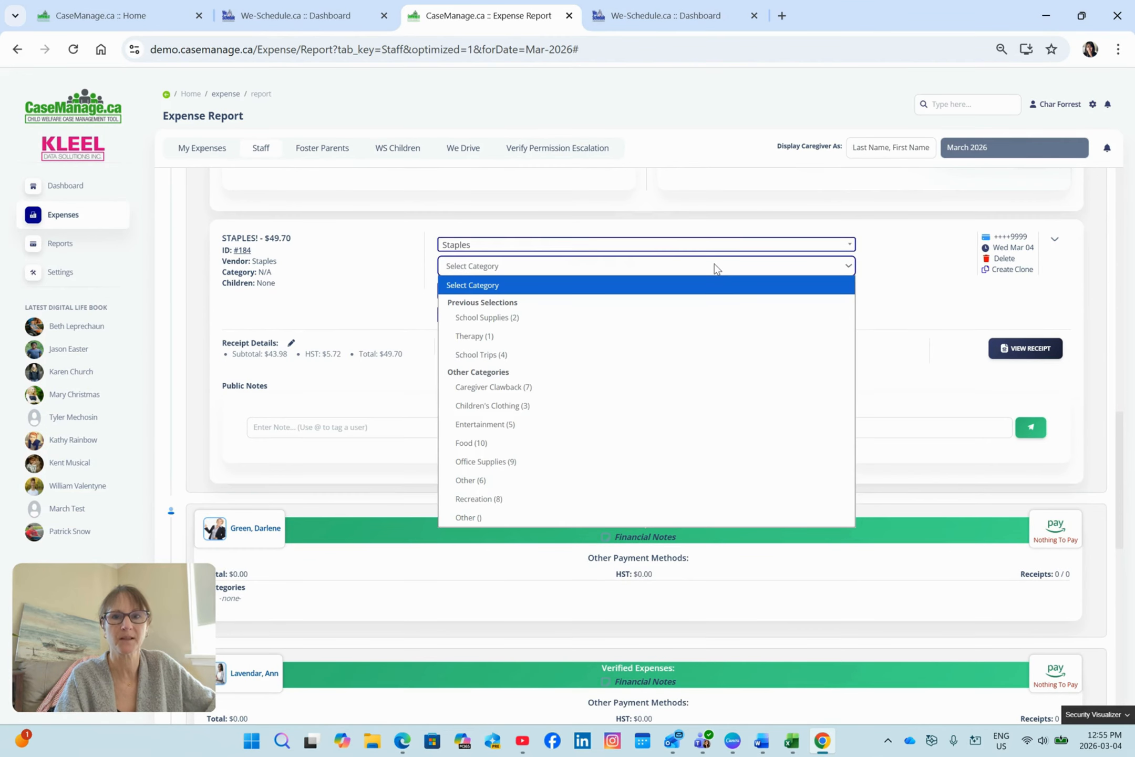
pyautogui.click(561, 326)
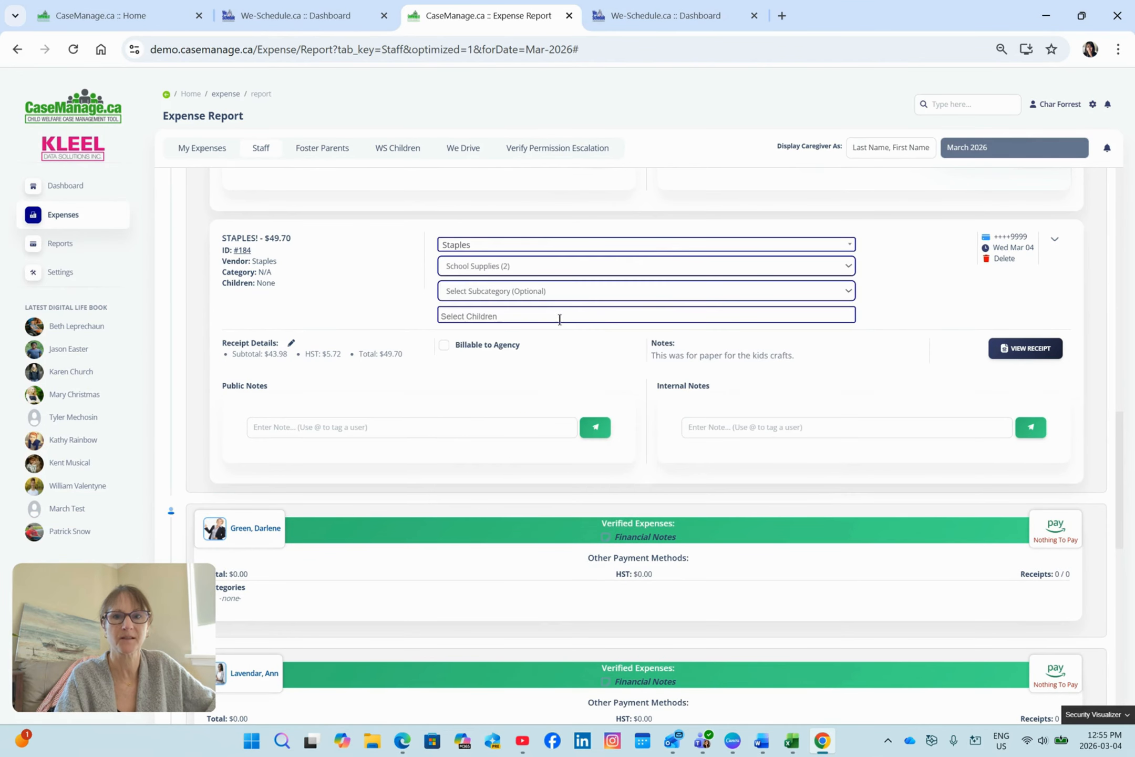
pyautogui.click(700, 294)
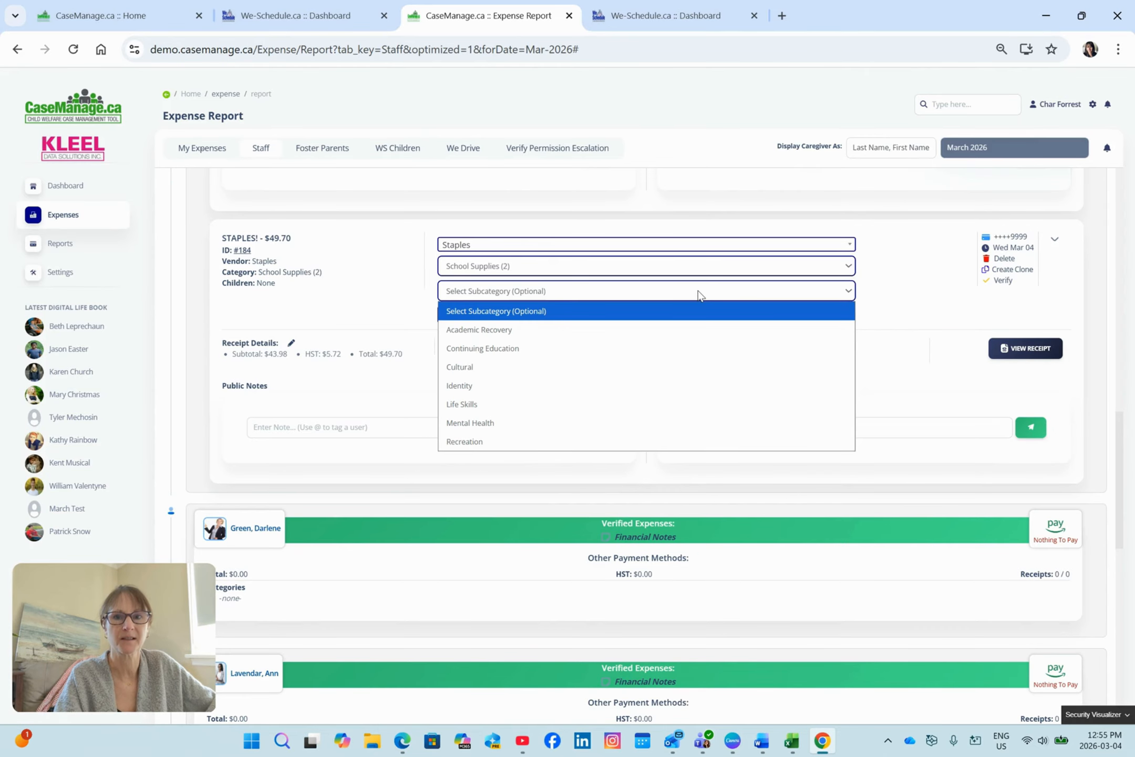
pyautogui.click(522, 350)
pyautogui.click(595, 317)
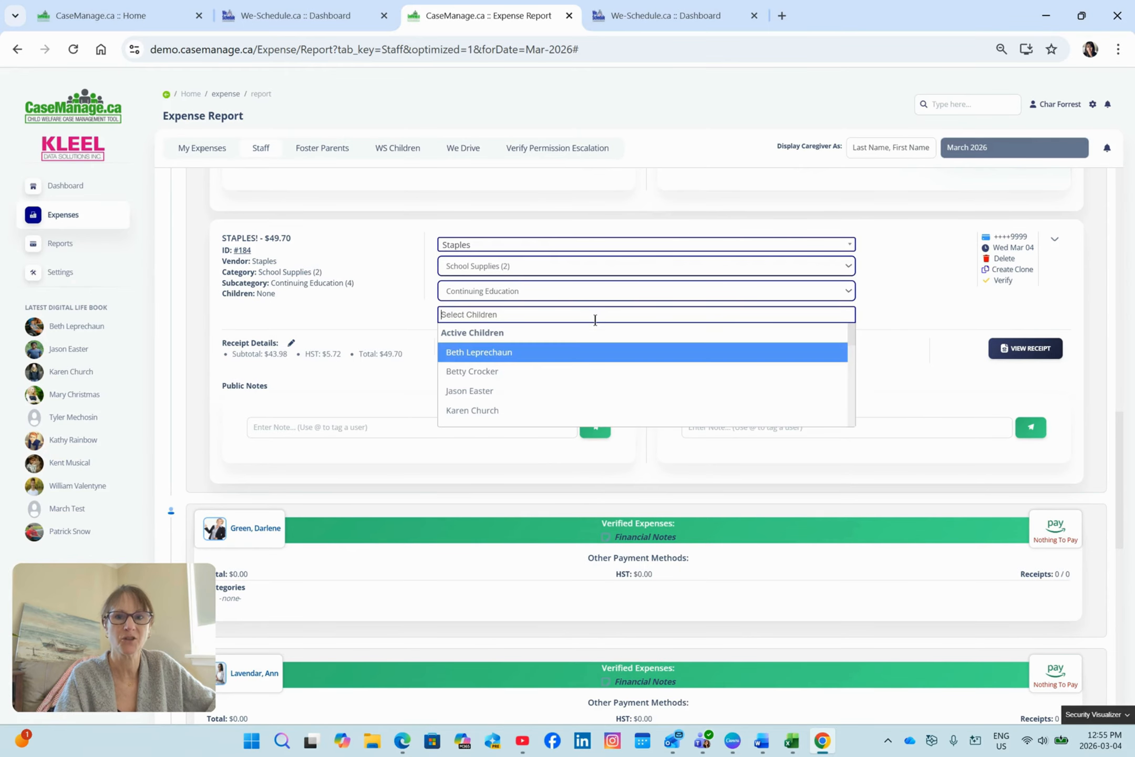
pyautogui.click(503, 391)
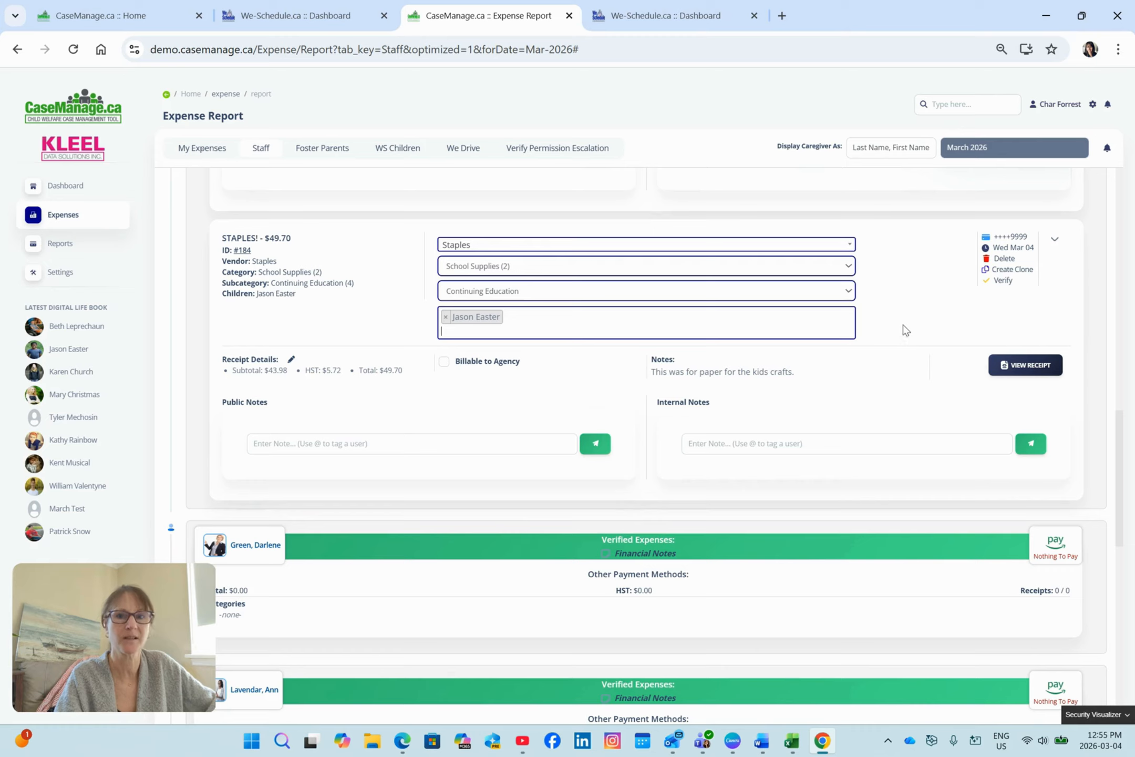
# Step: Clone the Staples receipt and replace the child on the copy with the first active child listed
pyautogui.click(988, 270)
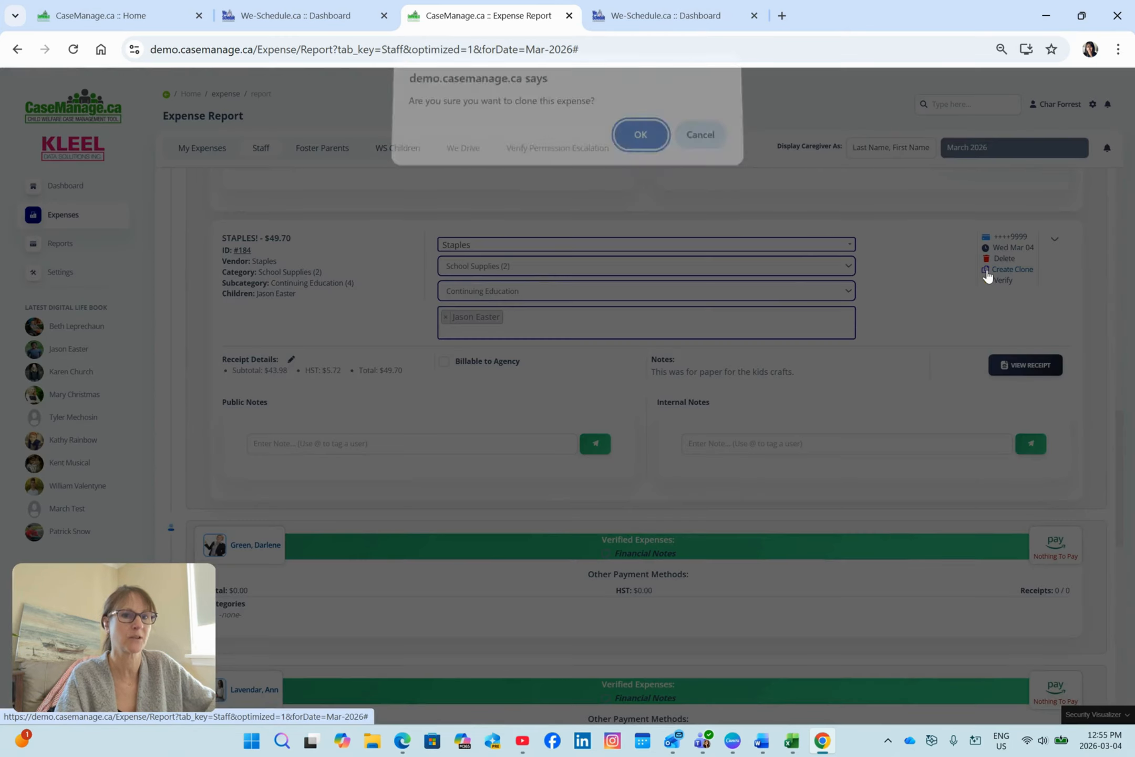
pyautogui.click(639, 146)
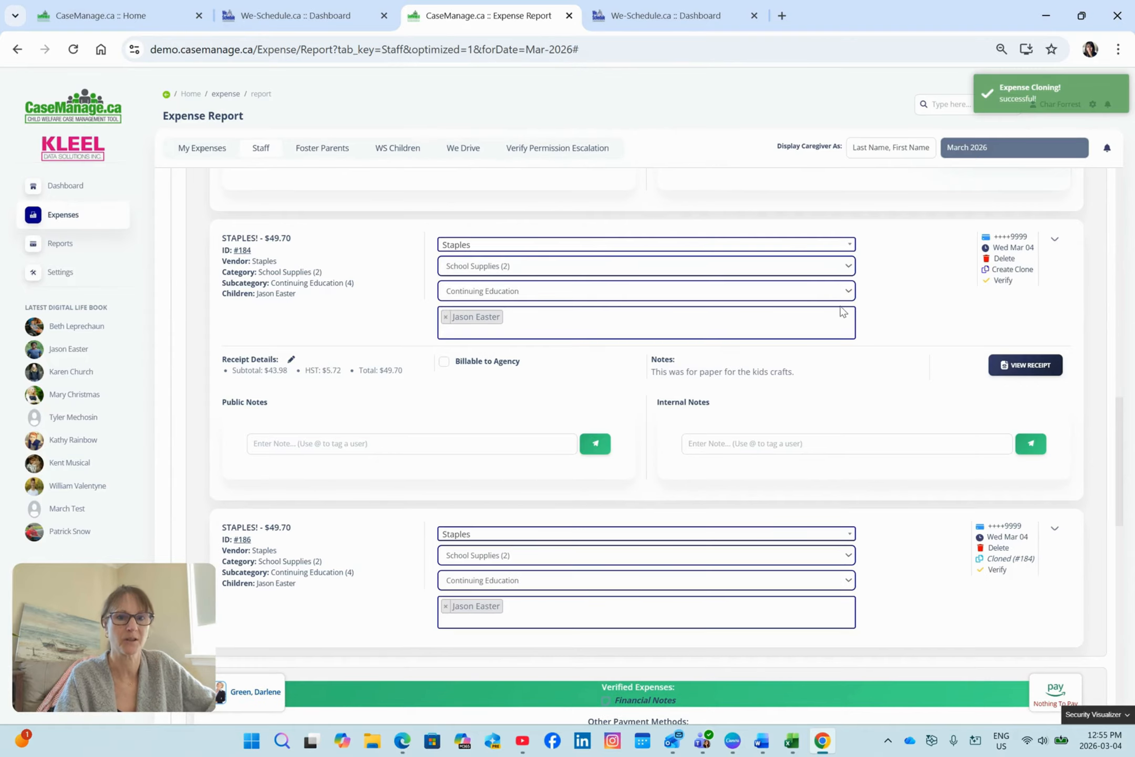
pyautogui.scroll(-3, 848, 334)
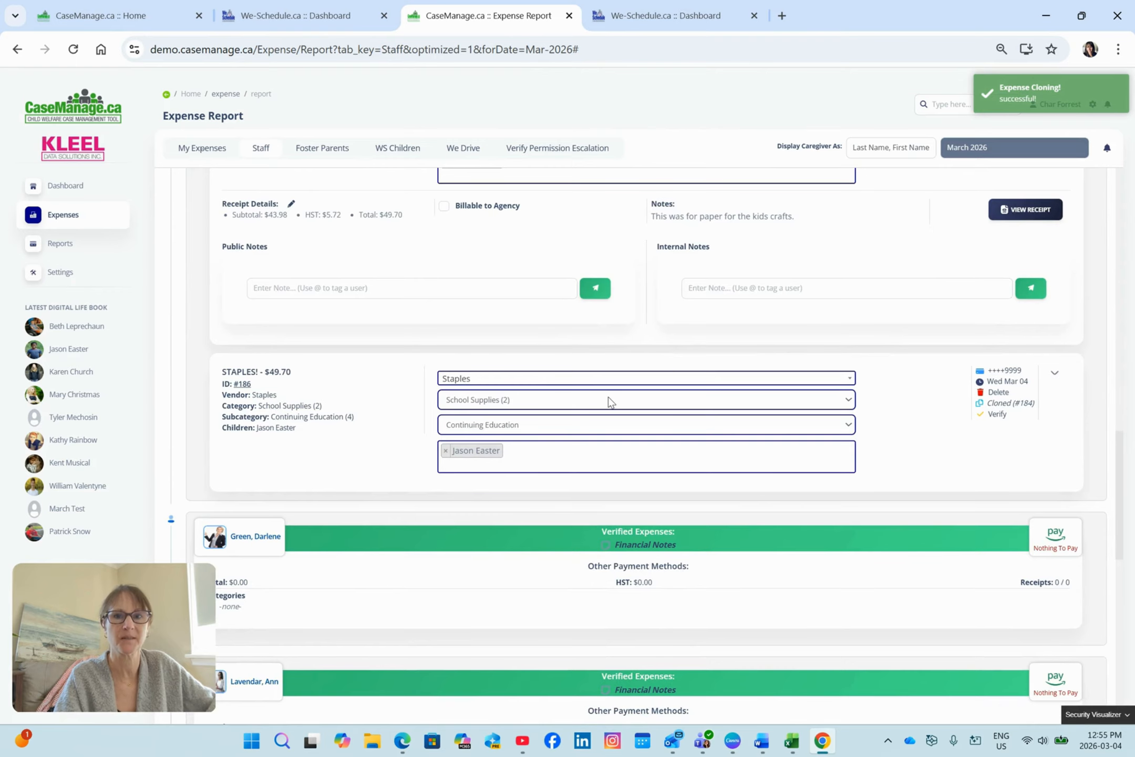
pyautogui.scroll(3, 610, 402)
pyautogui.scroll(-4, 600, 375)
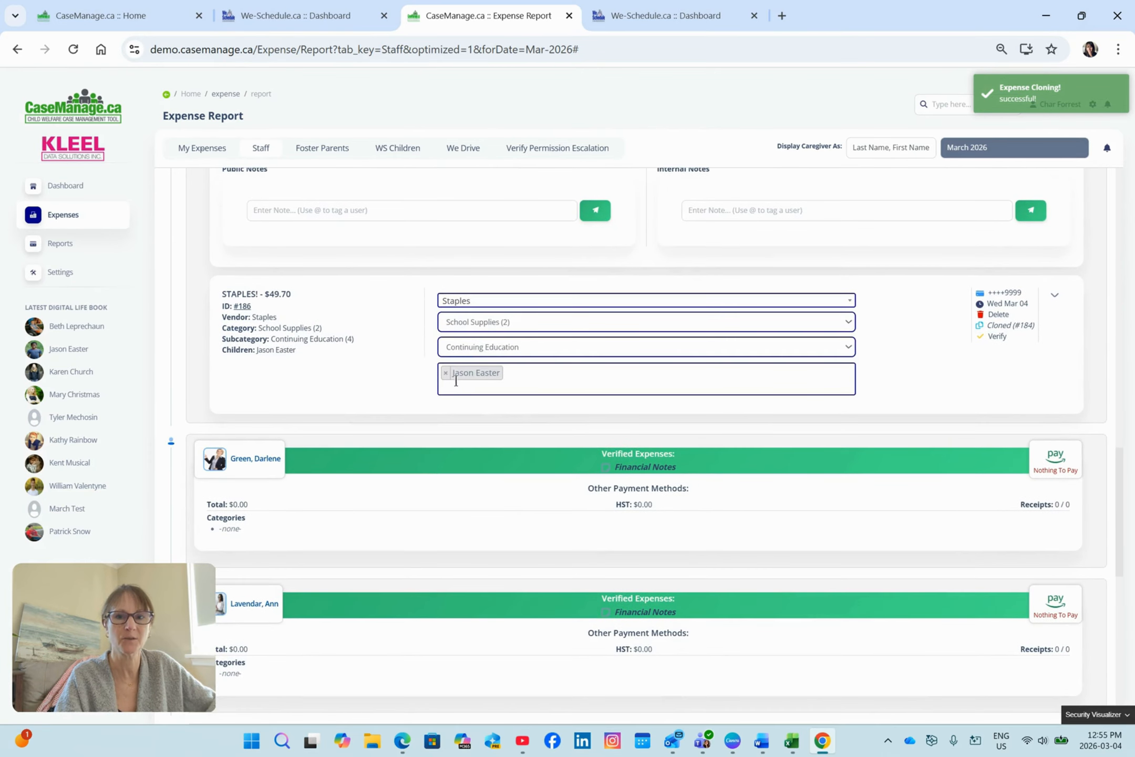
pyautogui.click(446, 373)
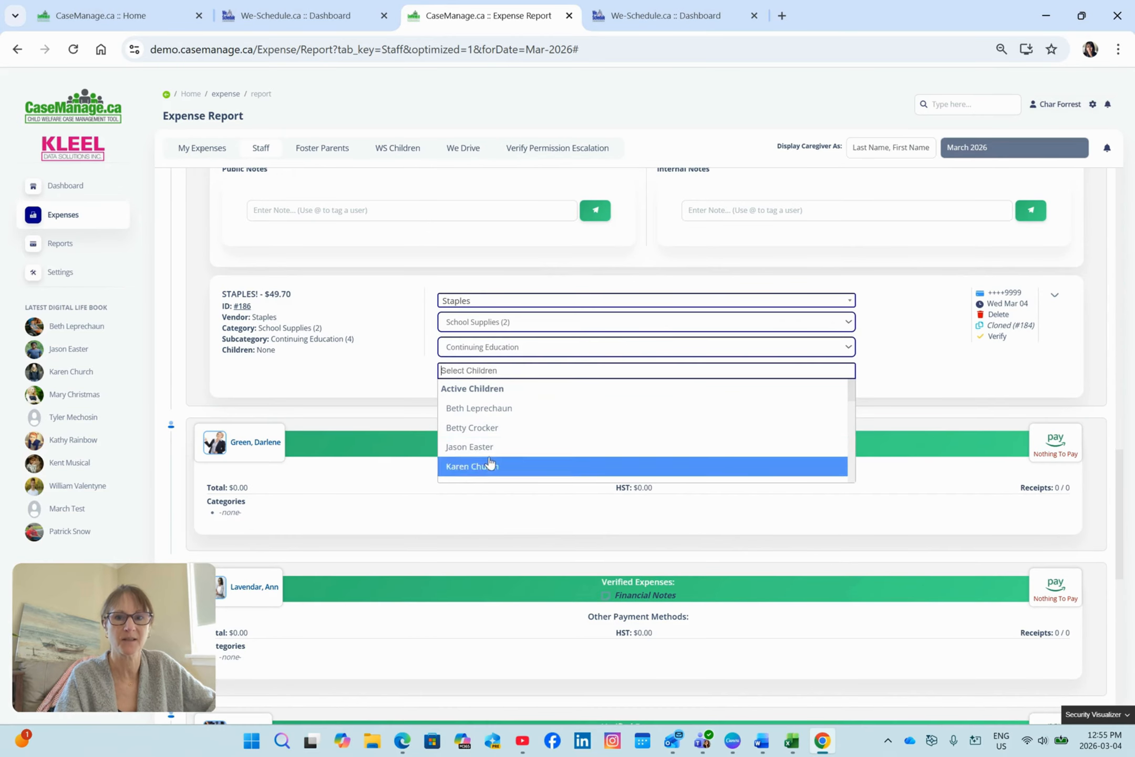
pyautogui.click(483, 410)
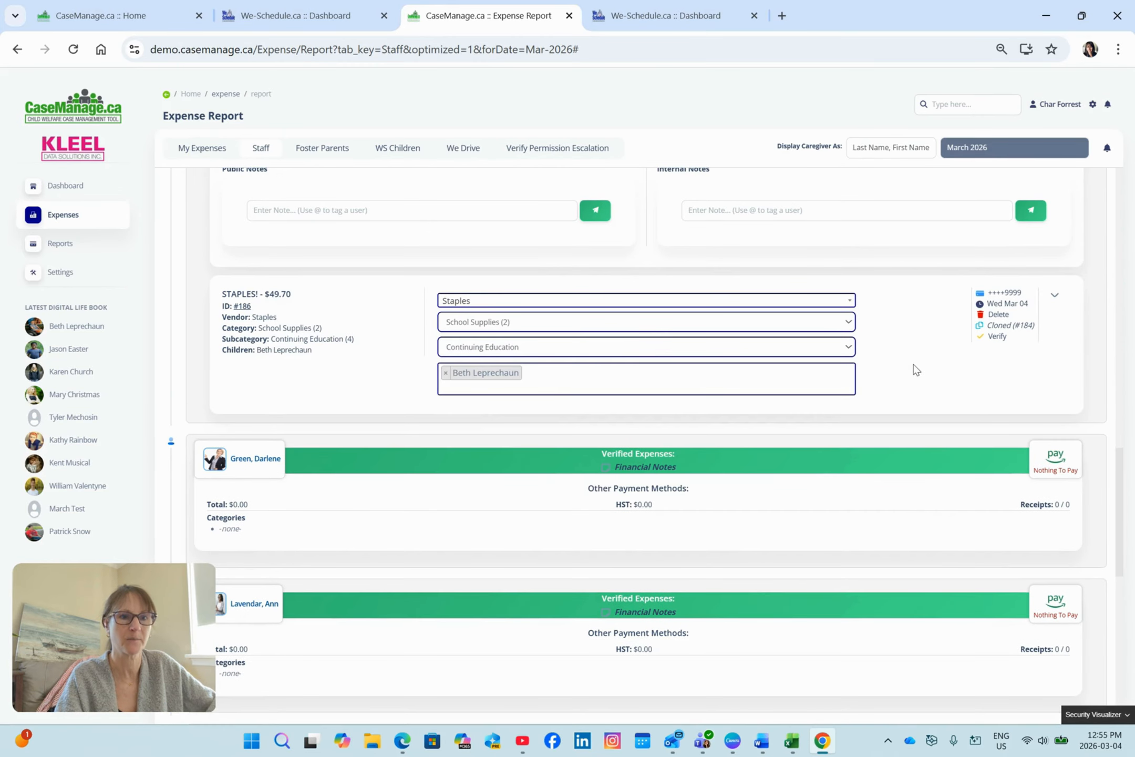
# Step: Mark the original Staples receipt as billable to the agency, and save its total as 25 and HST as 2.36
pyautogui.scroll(3, 915, 369)
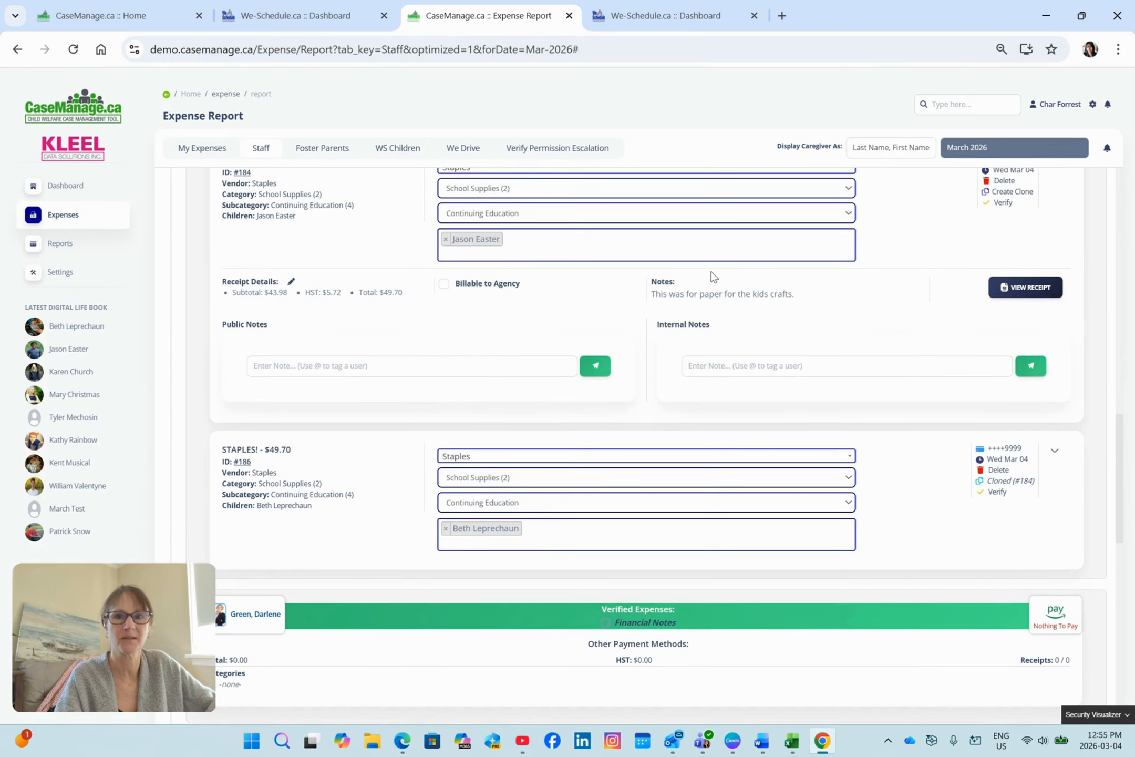
pyautogui.click(444, 284)
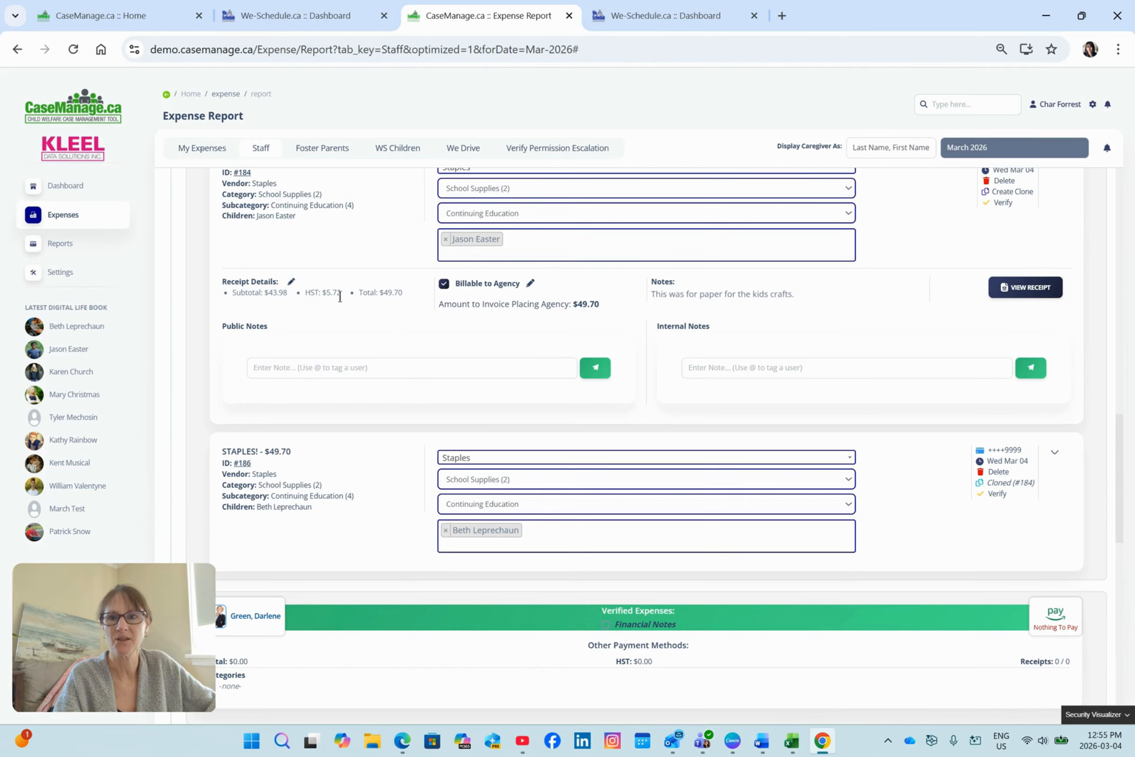
pyautogui.click(291, 282)
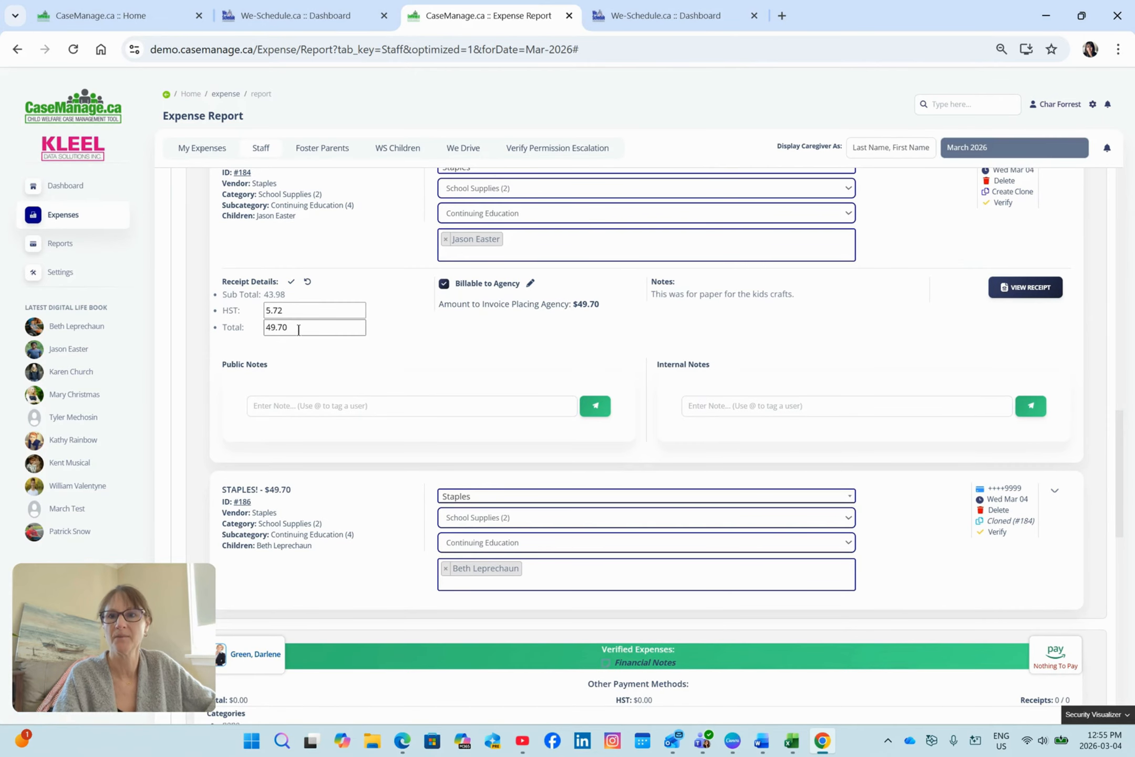
pyautogui.moveTo(298, 329); pyautogui.dragTo(219, 335)
pyautogui.write('25')
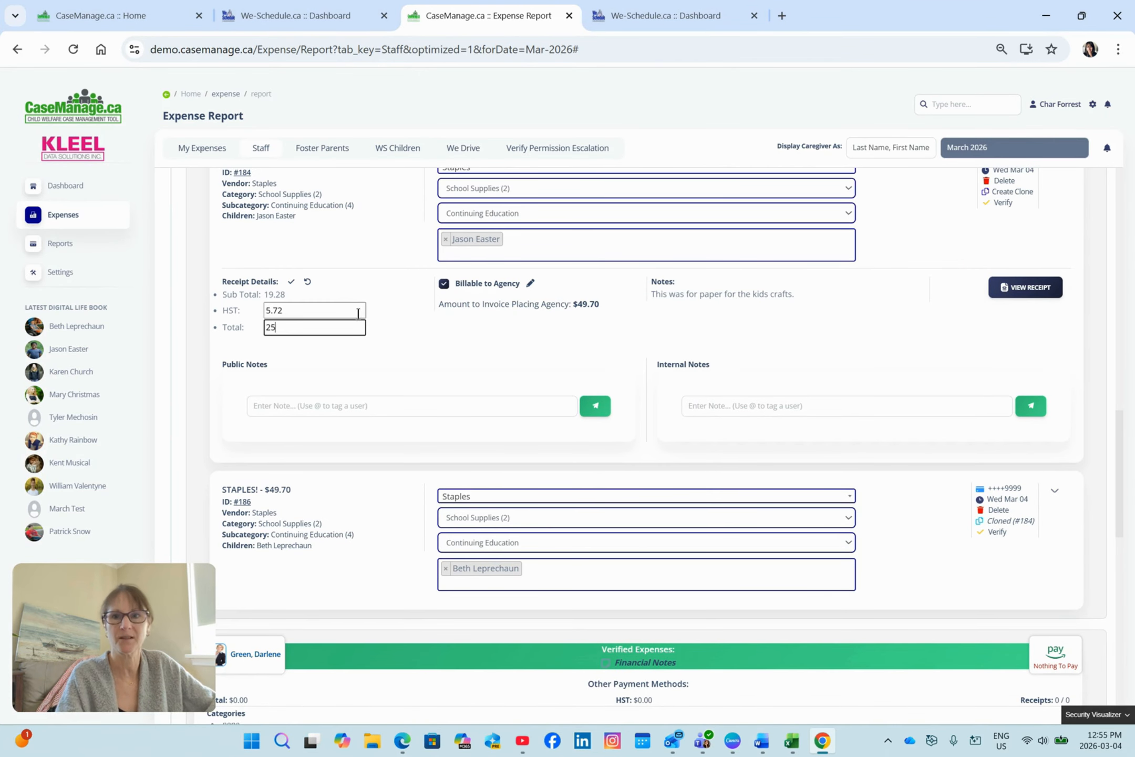
pyautogui.moveTo(358, 314); pyautogui.dragTo(221, 314)
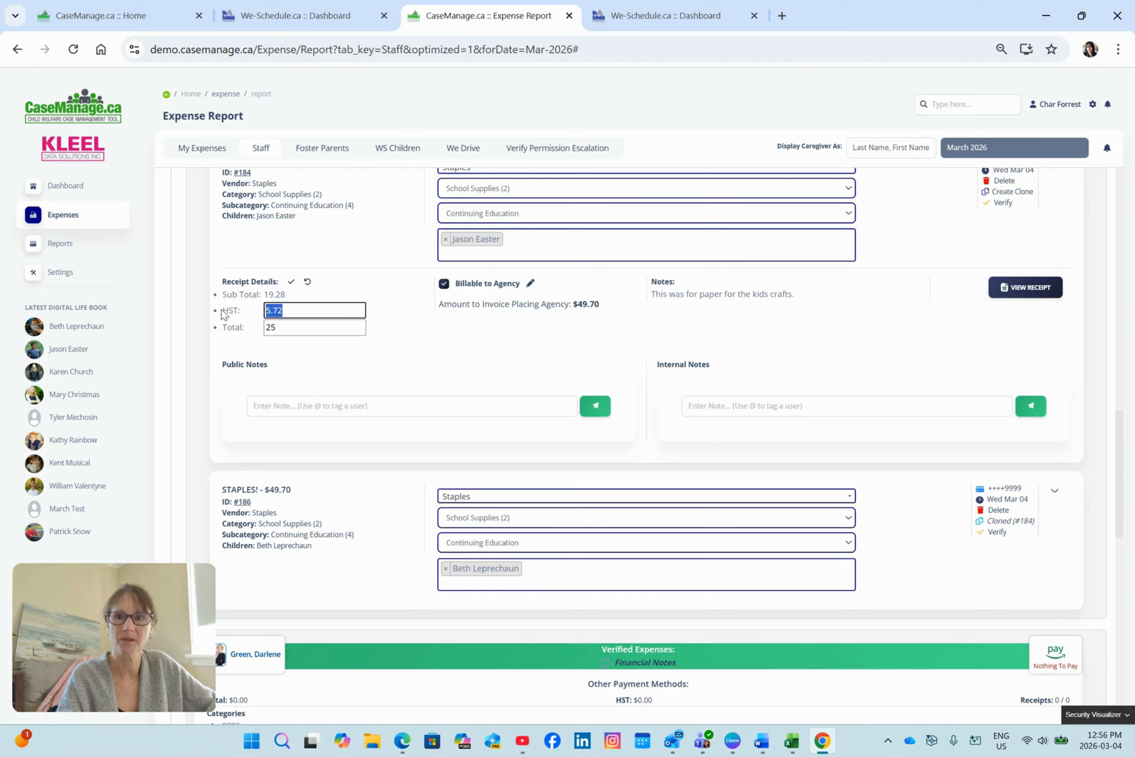
pyautogui.write('2.')
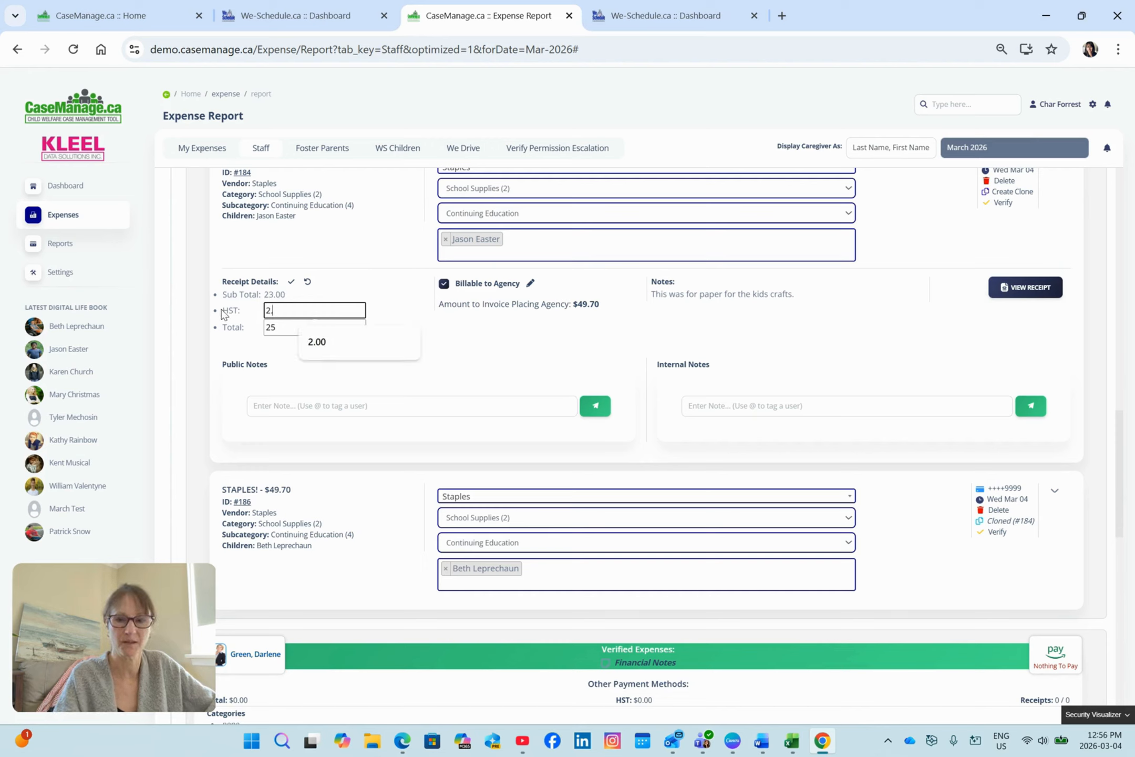
pyautogui.write('36')
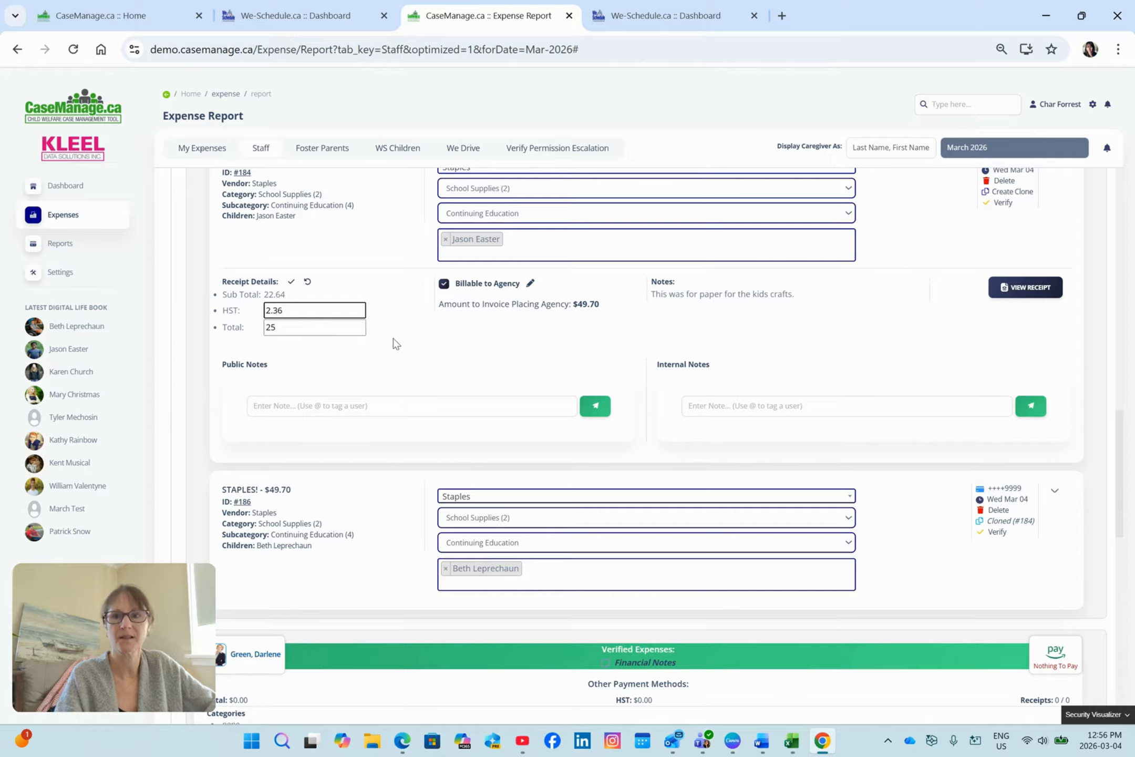
pyautogui.click(397, 343)
pyautogui.click(292, 283)
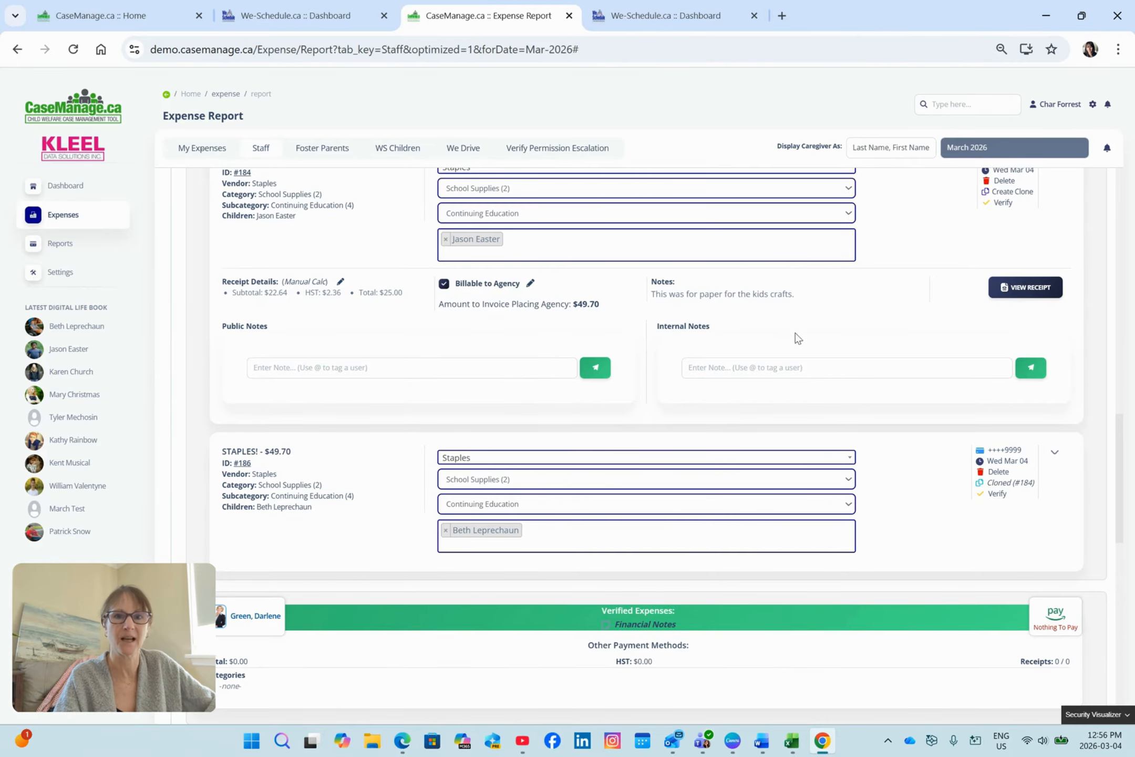
# Step: Save 25.00 as the amount to invoice the placing agency for the original Staples receipt, and verify the receipt
pyautogui.click(530, 283)
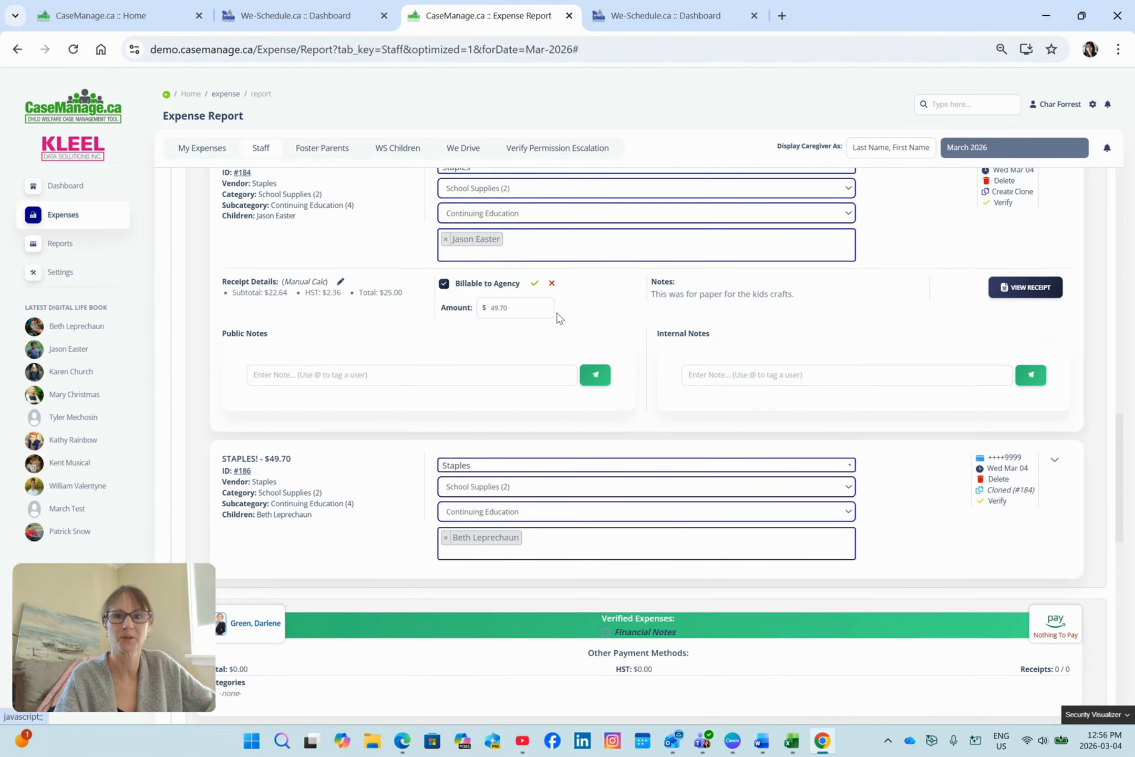
pyautogui.moveTo(549, 309); pyautogui.dragTo(472, 316)
pyautogui.write('2')
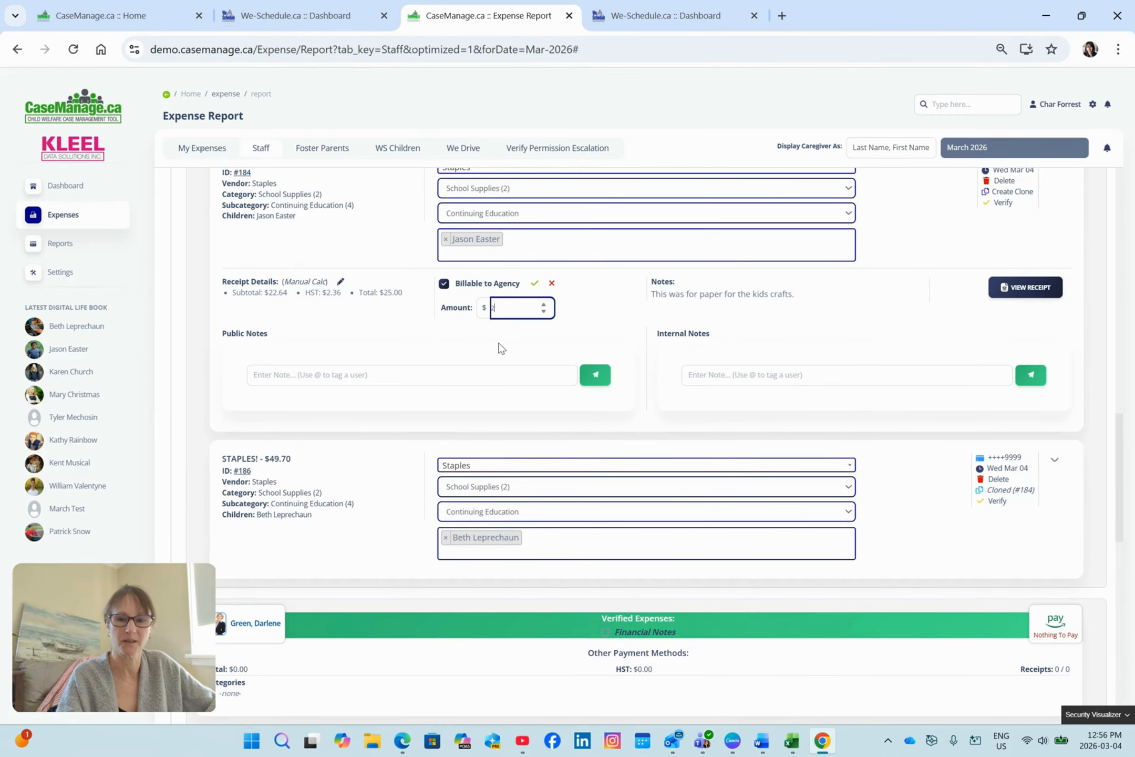
pyautogui.write('5.00')
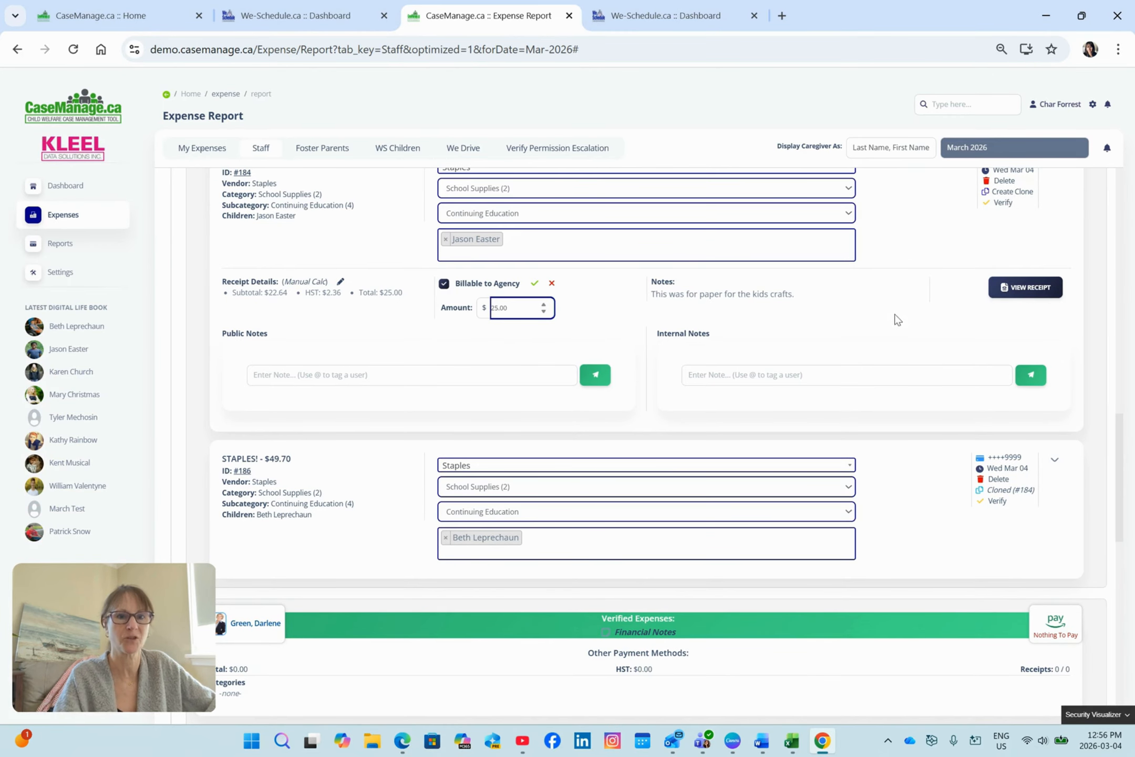
pyautogui.click(897, 320)
pyautogui.scroll(-1, 927, 338)
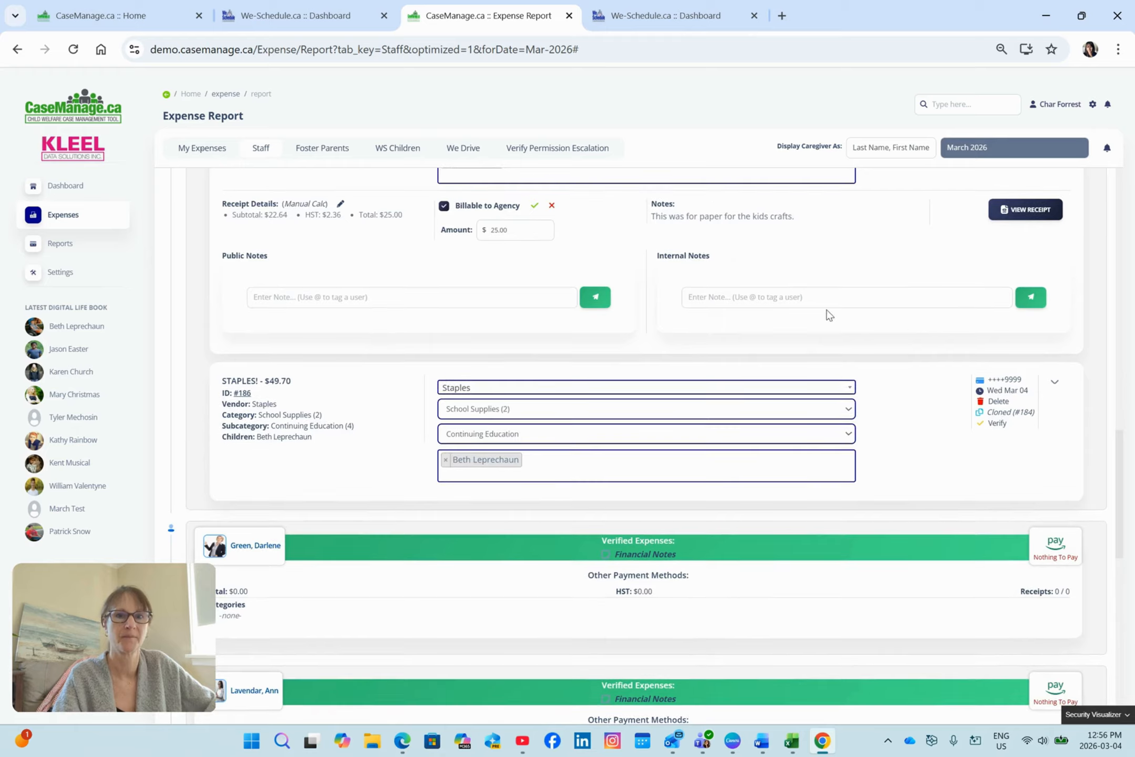
pyautogui.click(535, 283)
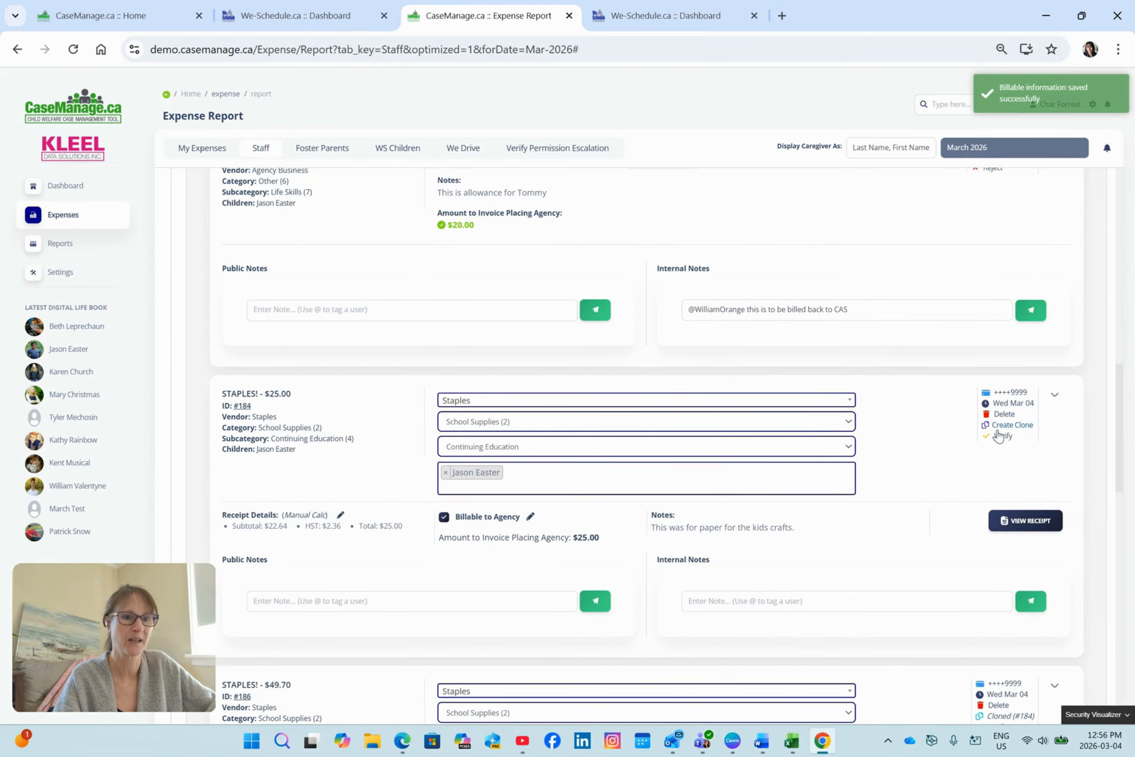
pyautogui.click(990, 438)
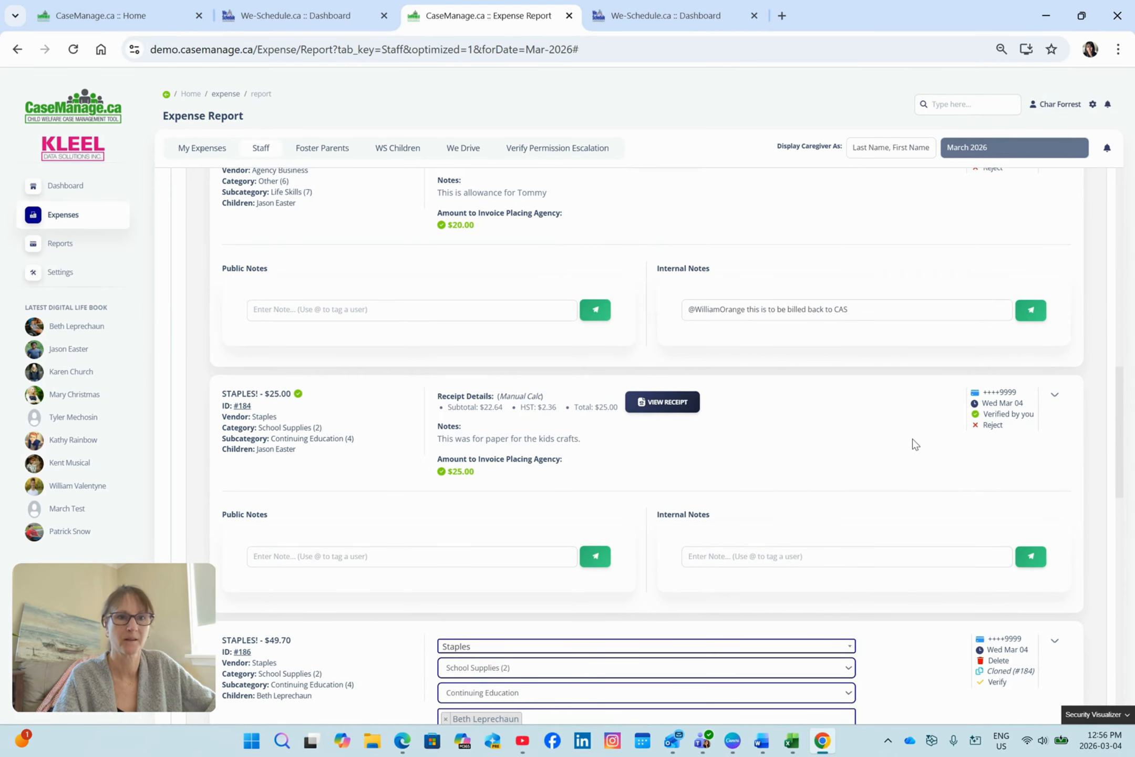
# Step: Expand the cloned Staples receipt and examine the items and amounts on its receipt image
pyautogui.scroll(-3, 941, 444)
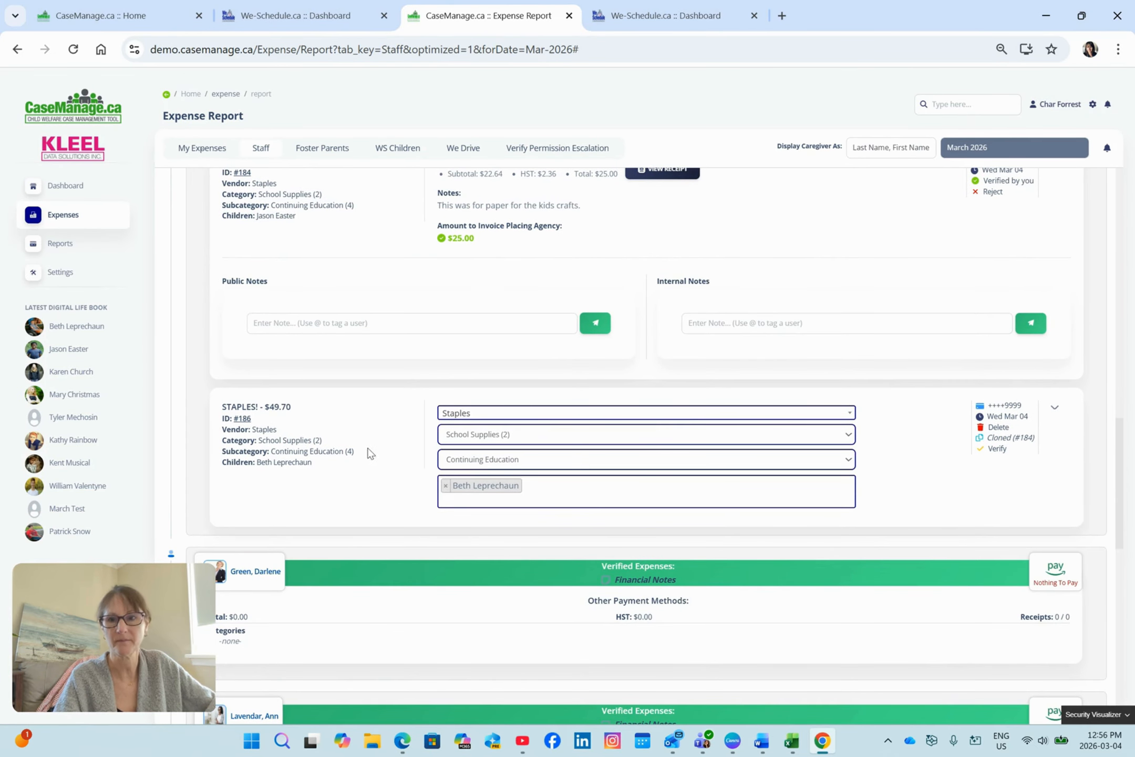
pyautogui.click(1056, 410)
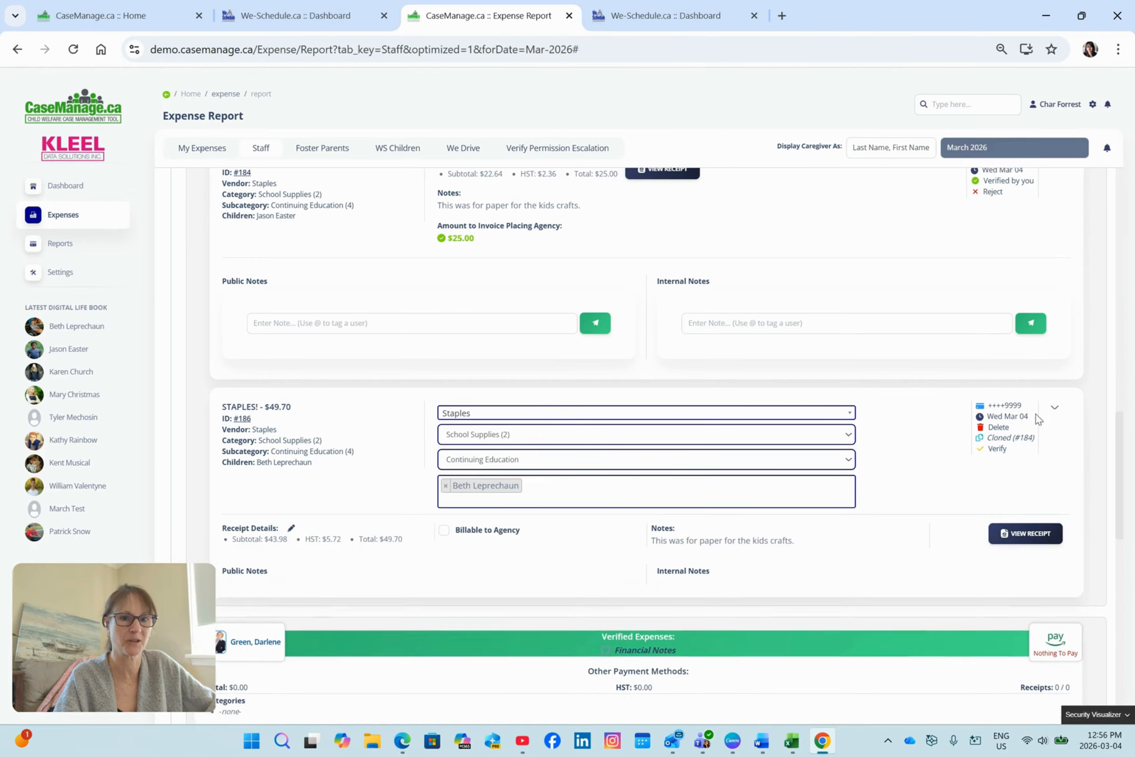
pyautogui.scroll(-2, 917, 463)
pyautogui.click(1029, 384)
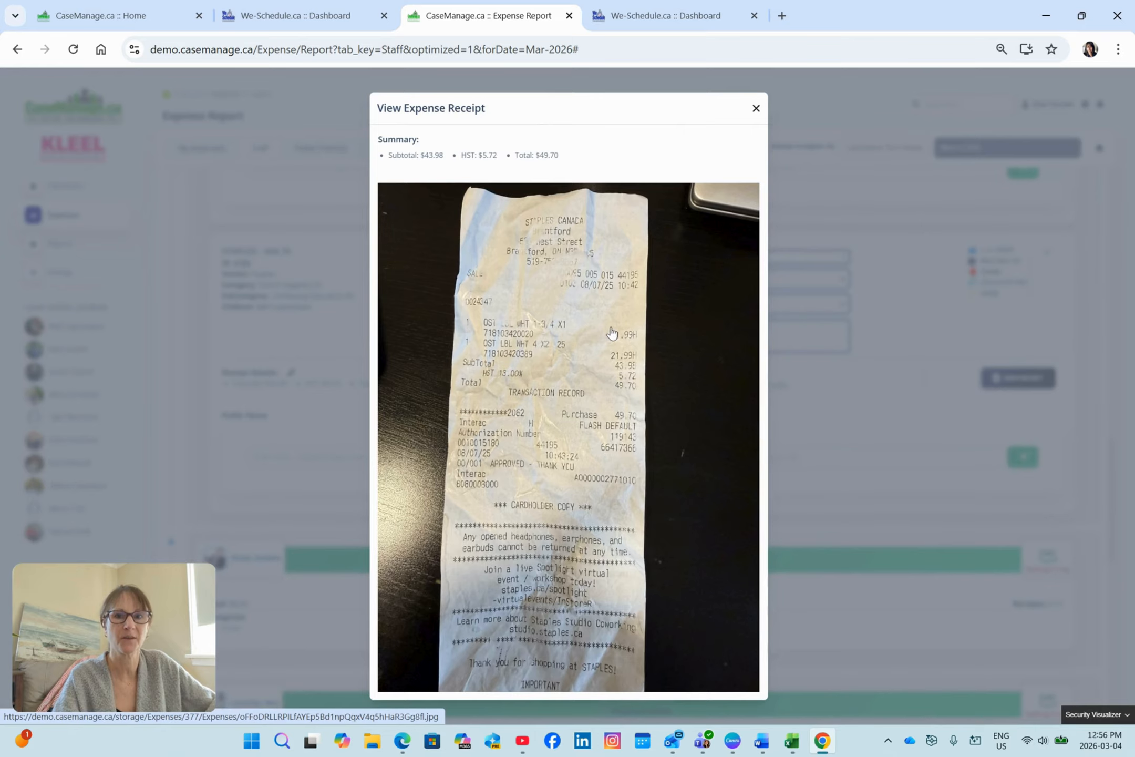
pyautogui.click(757, 111)
pyautogui.scroll(-1, 907, 380)
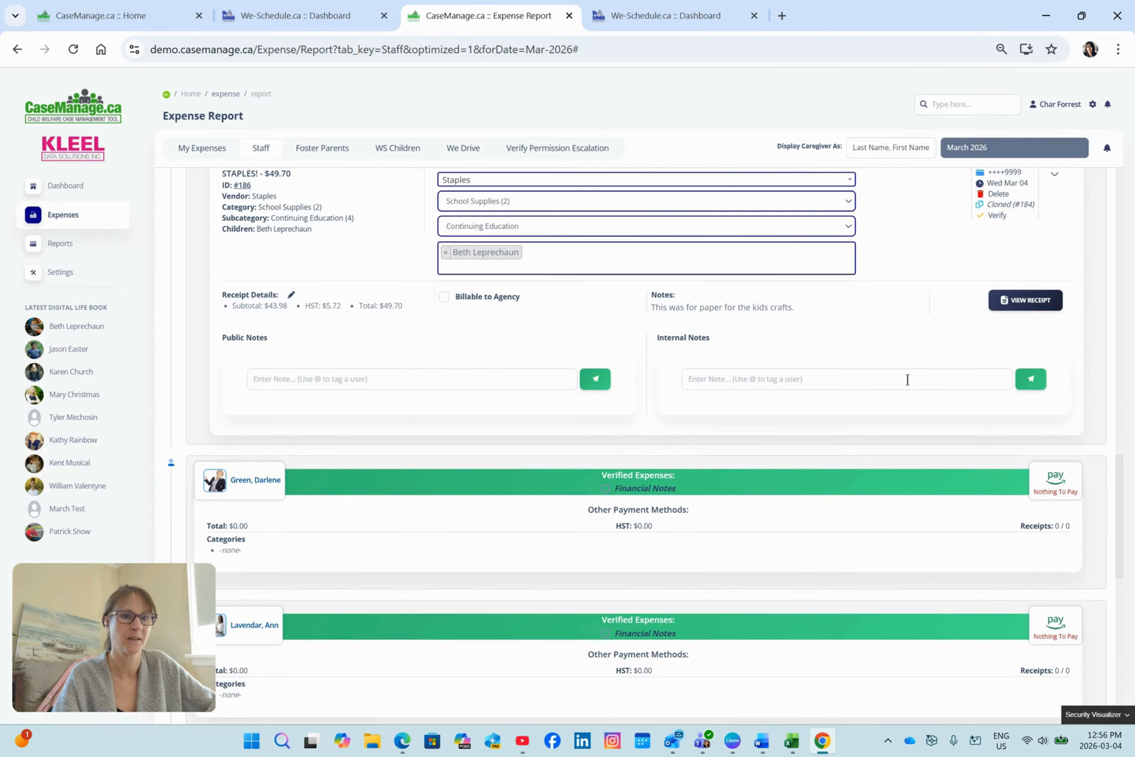
# Step: Save the cloned Staples receipt with HST 2.36 and total 25.00, and verify it
pyautogui.scroll(3, 897, 372)
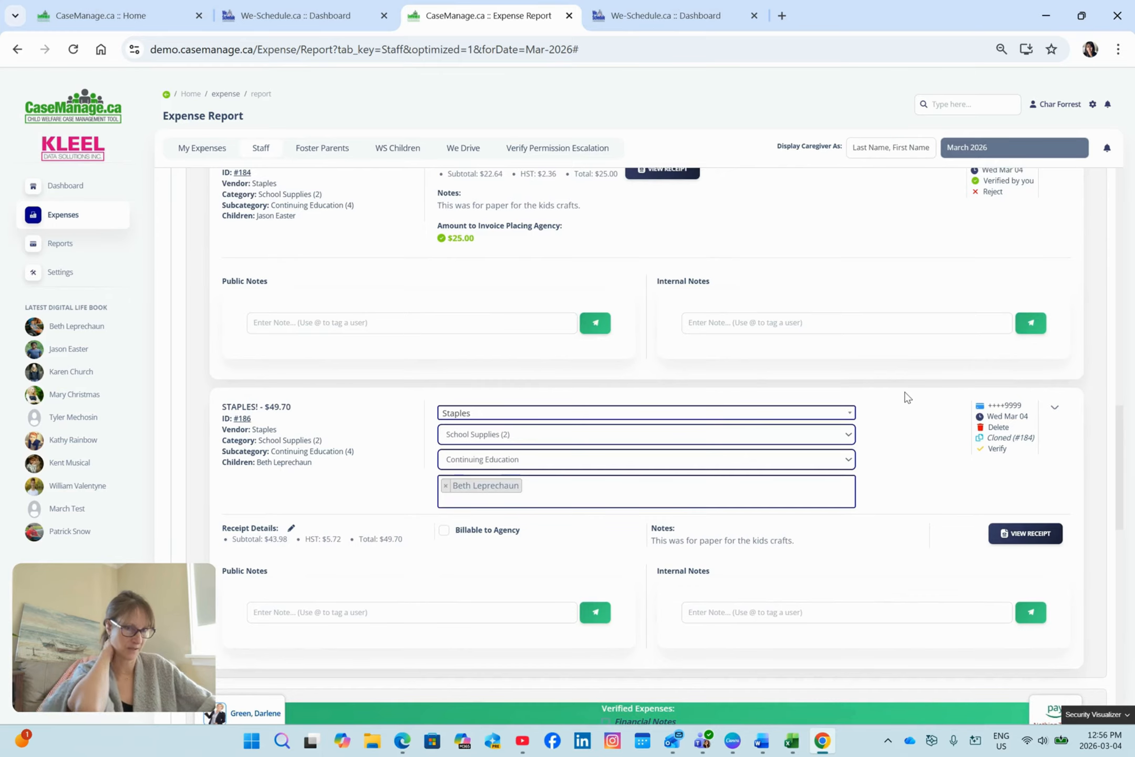
pyautogui.scroll(-2, 899, 411)
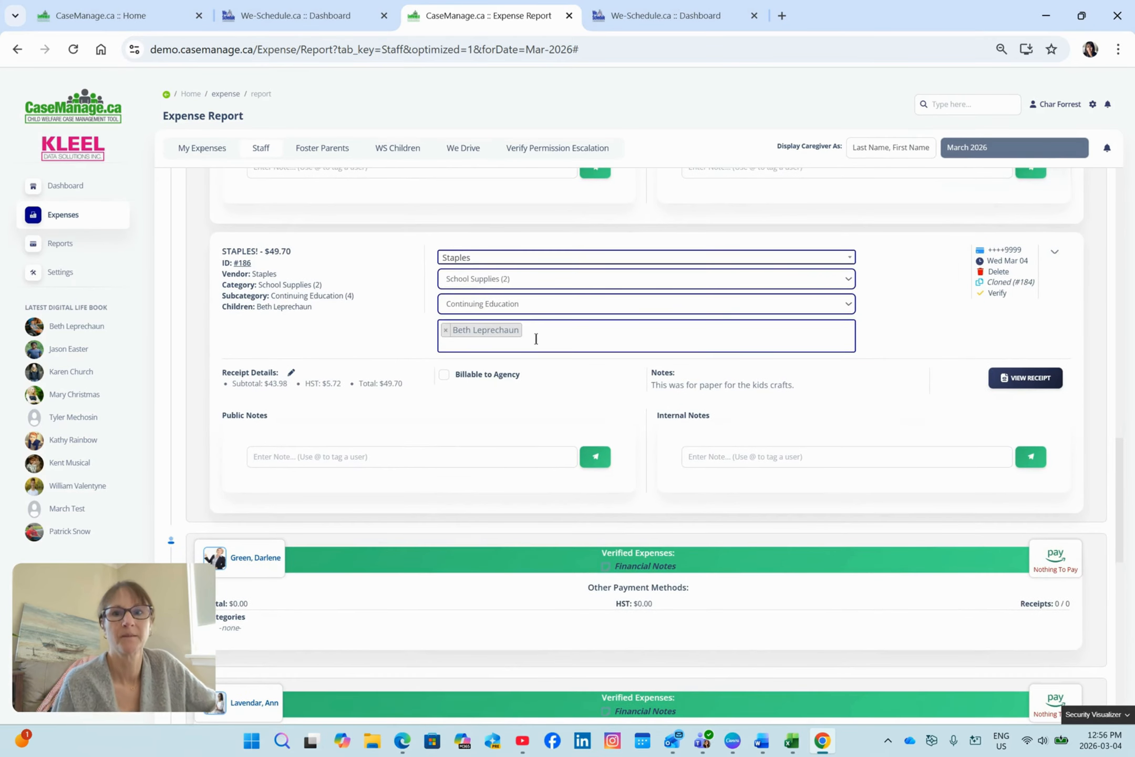
pyautogui.click(291, 375)
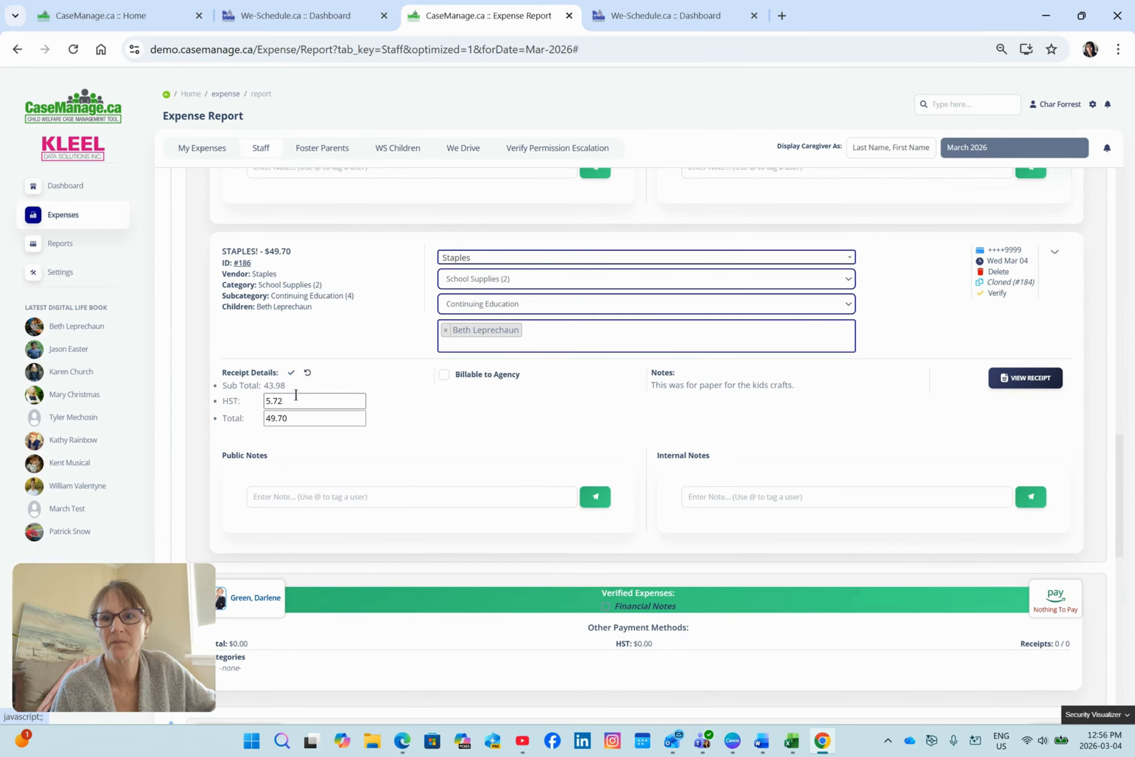
pyautogui.doubleClick(296, 401)
pyautogui.write('2')
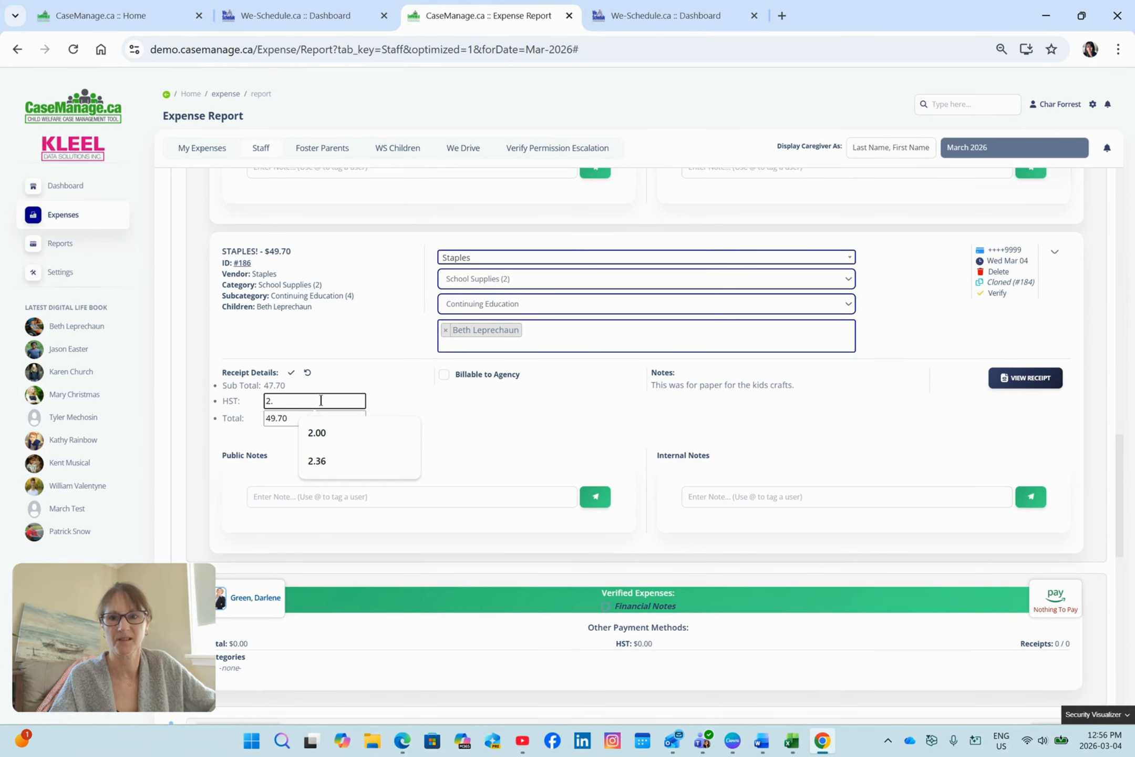
pyautogui.write('.')
pyautogui.click(318, 461)
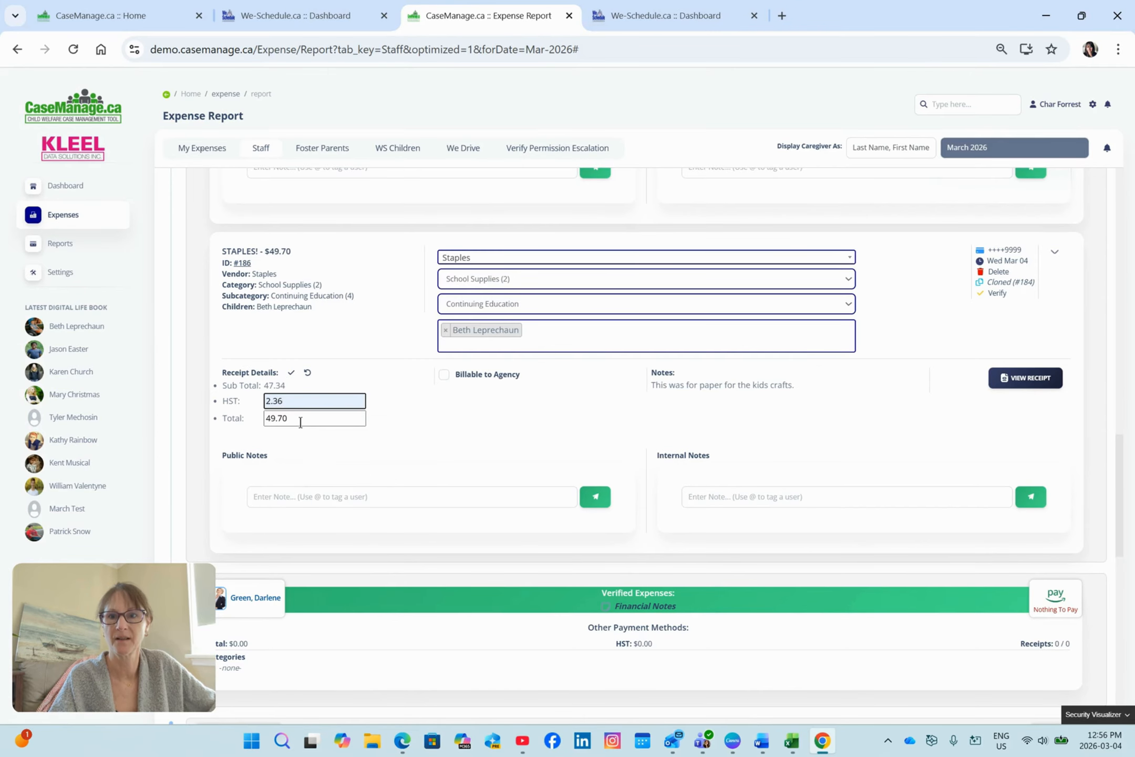
pyautogui.press('Tab')
pyautogui.write('25.00')
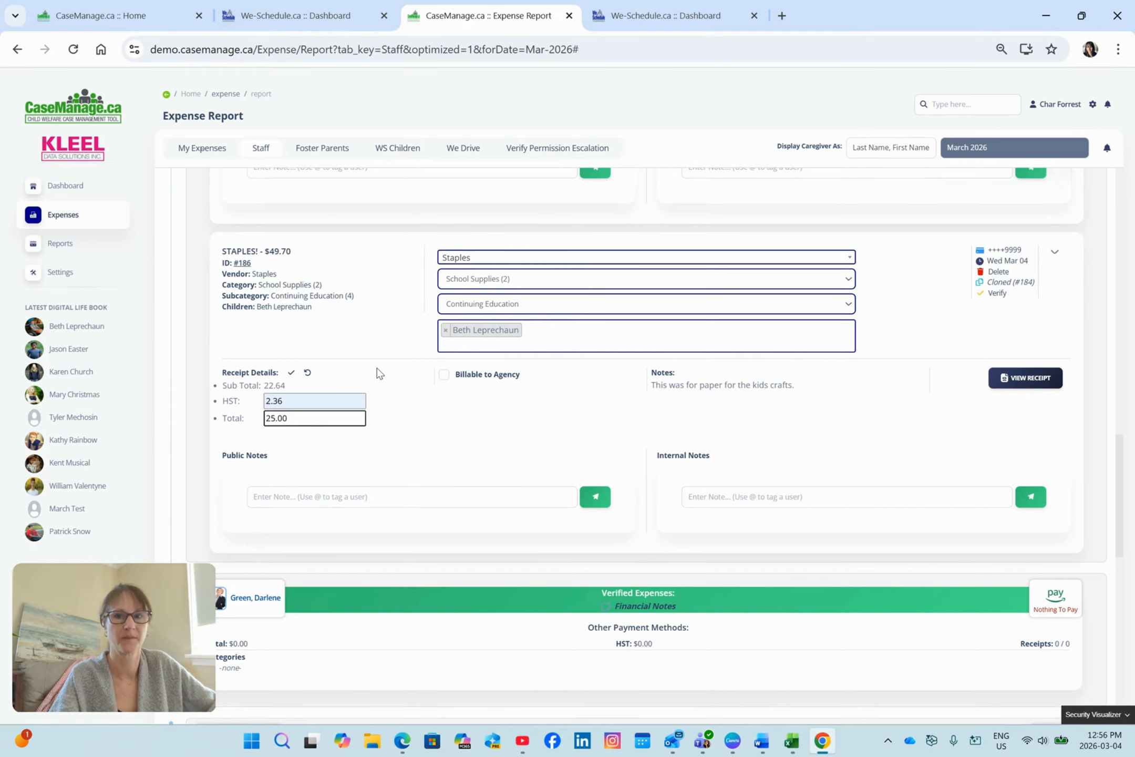
pyautogui.click(292, 374)
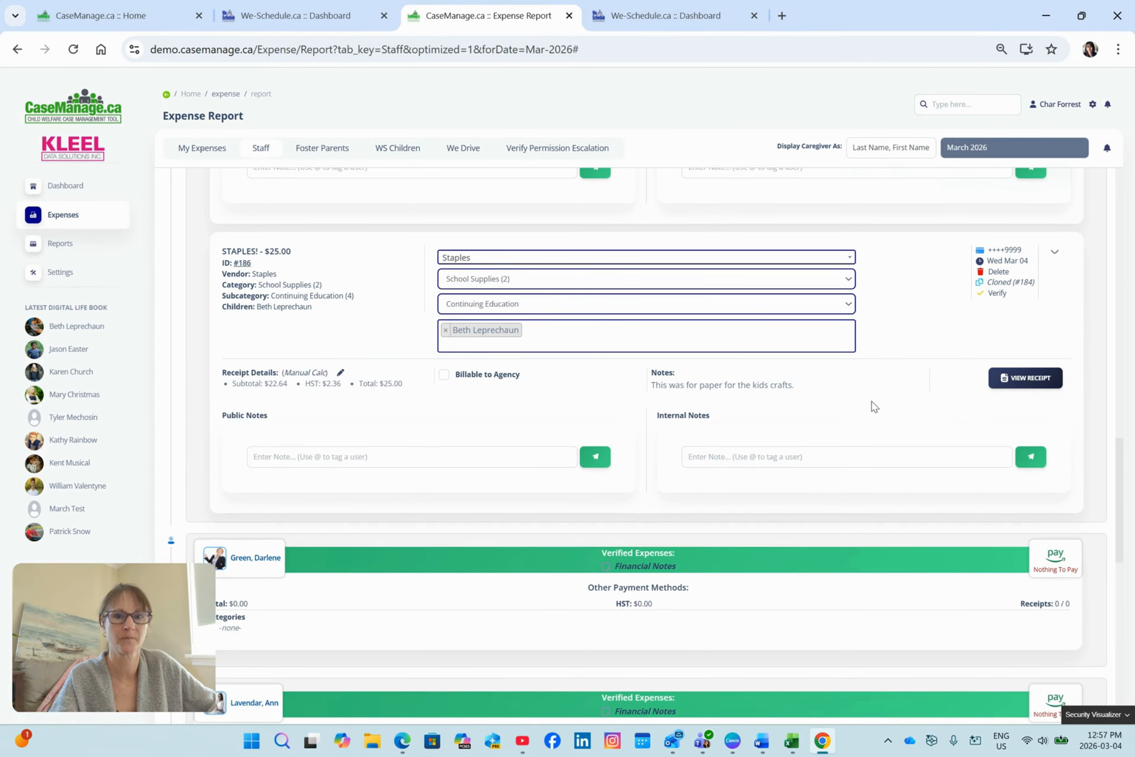
pyautogui.click(988, 293)
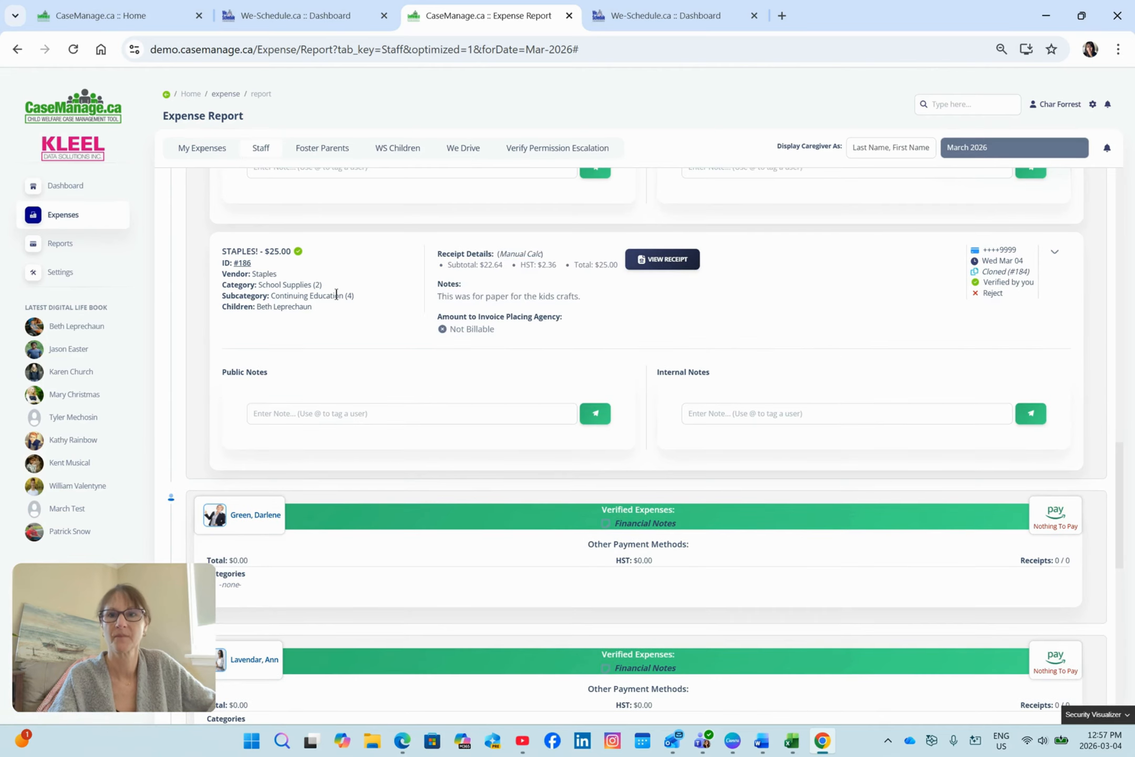
# Step: Review the staff member's verified receipts and mark their pending expense payout as paid
pyautogui.scroll(5, 350, 297)
pyautogui.scroll(8, 351, 302)
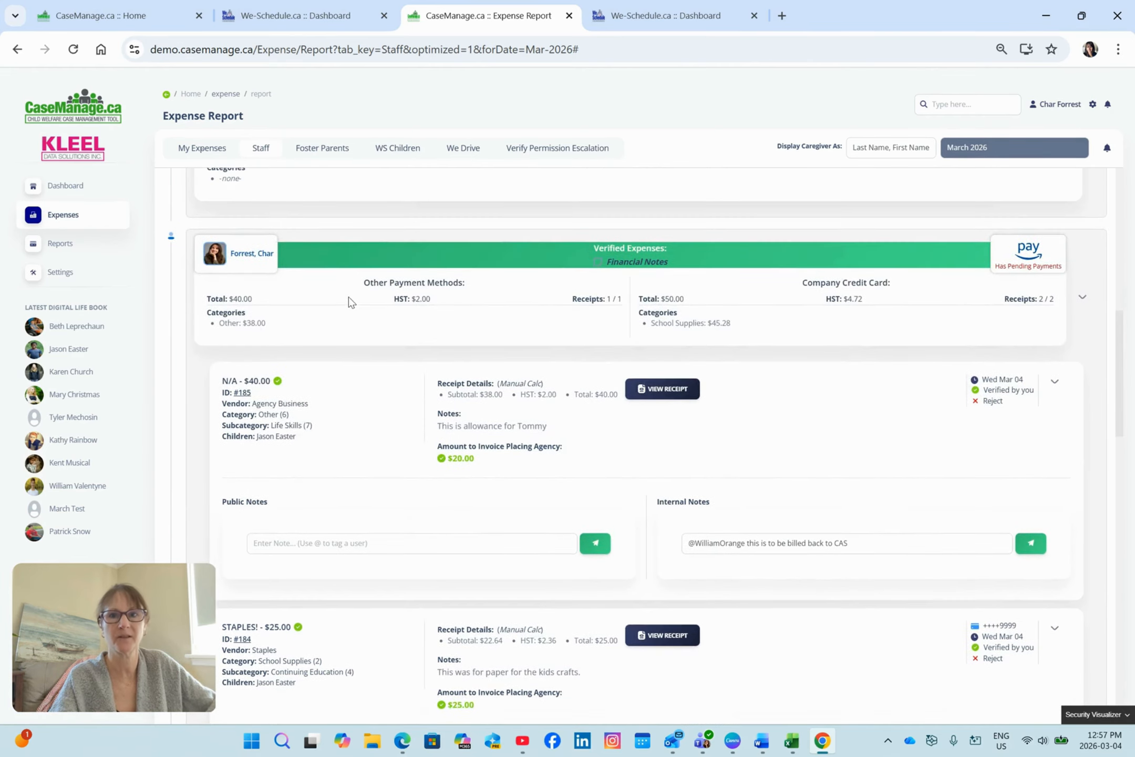
pyautogui.scroll(-10, 417, 313)
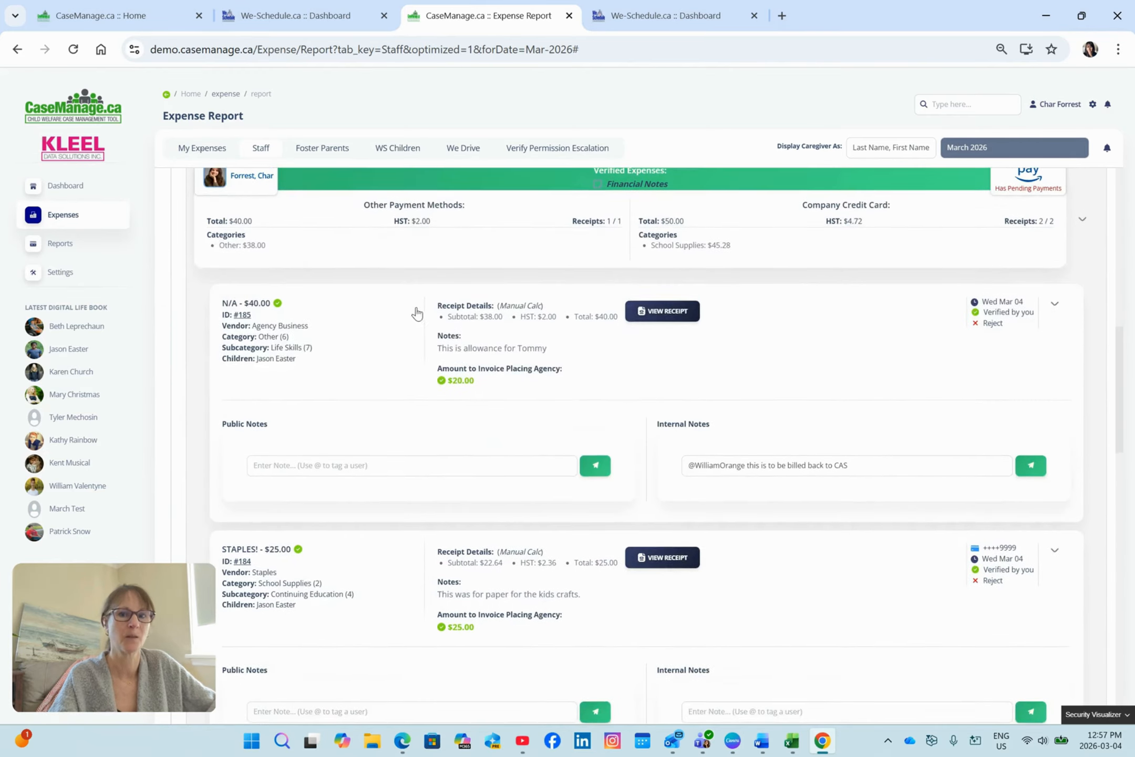
pyautogui.scroll(4, 415, 314)
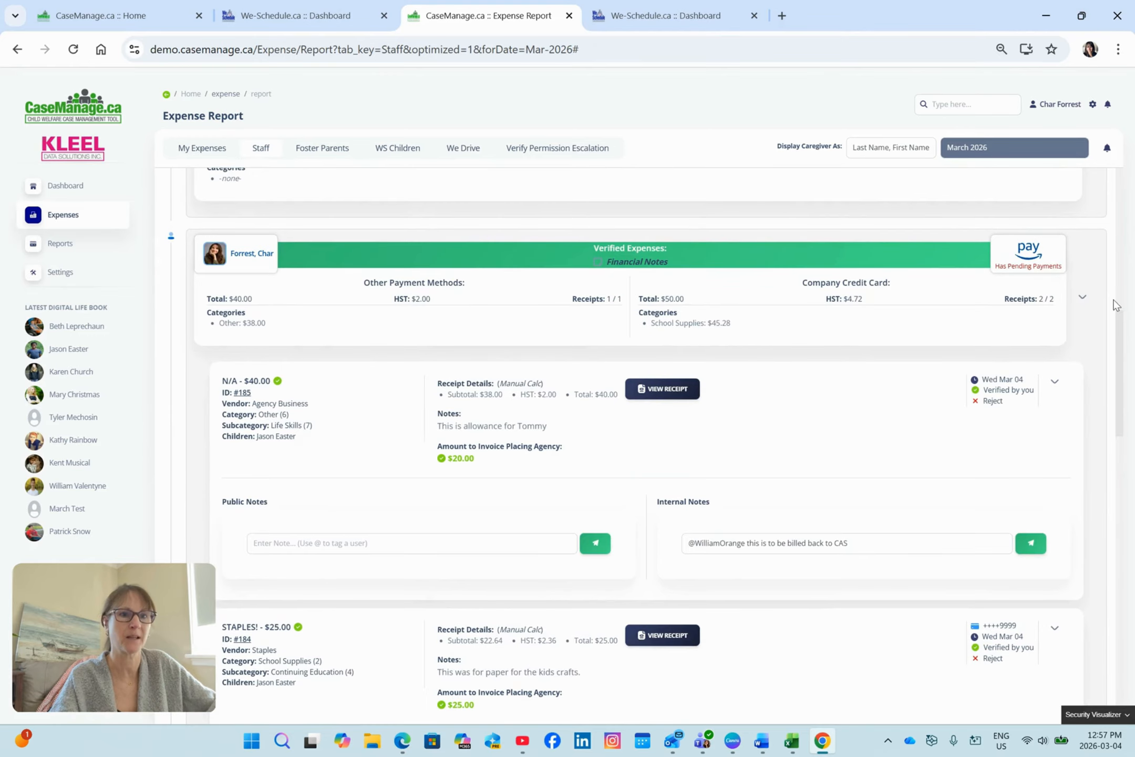
pyautogui.click(1026, 256)
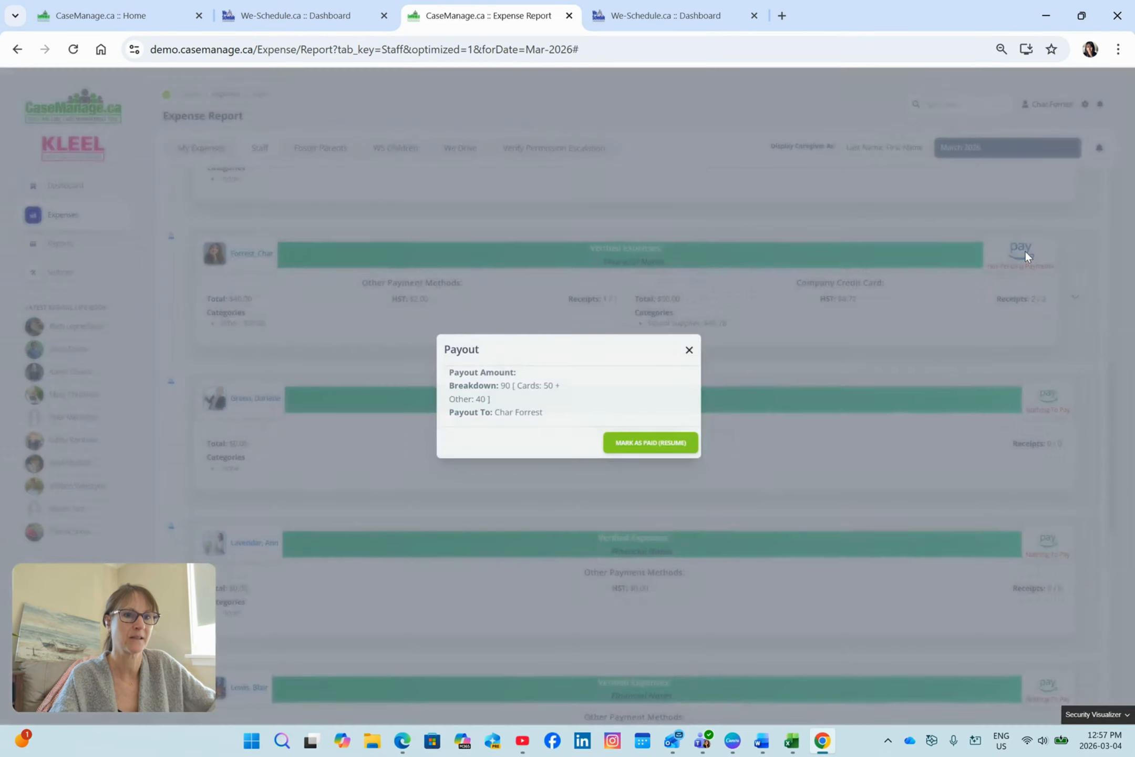
pyautogui.click(629, 446)
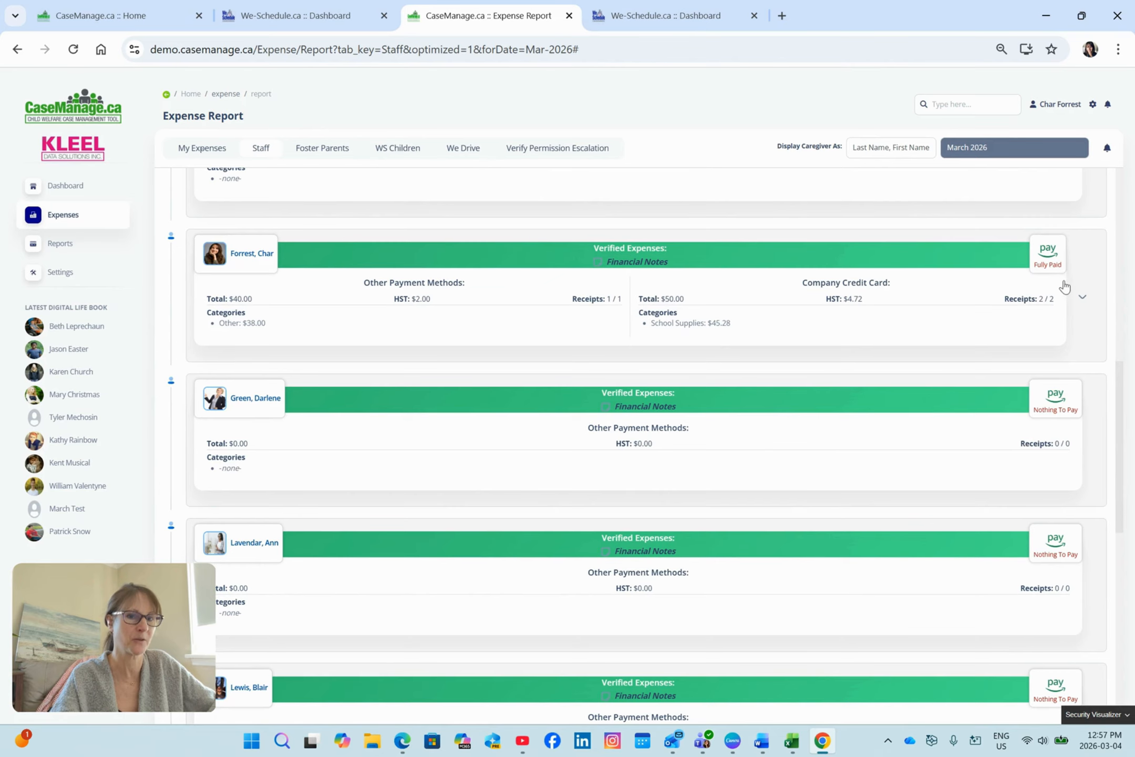
# Step: Generate the Expenses Report from the All Expenses reports, filtered by children, from 2026-03-01 to 2026-03-04
pyautogui.click(60, 244)
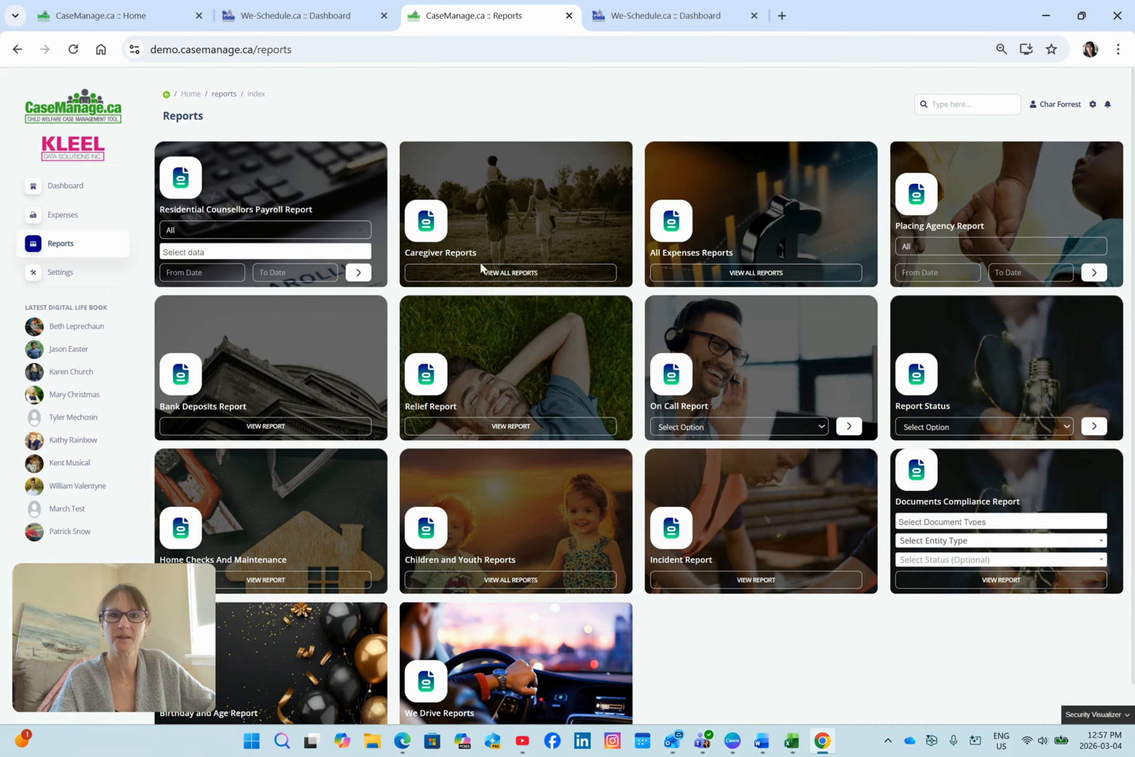
pyautogui.click(715, 272)
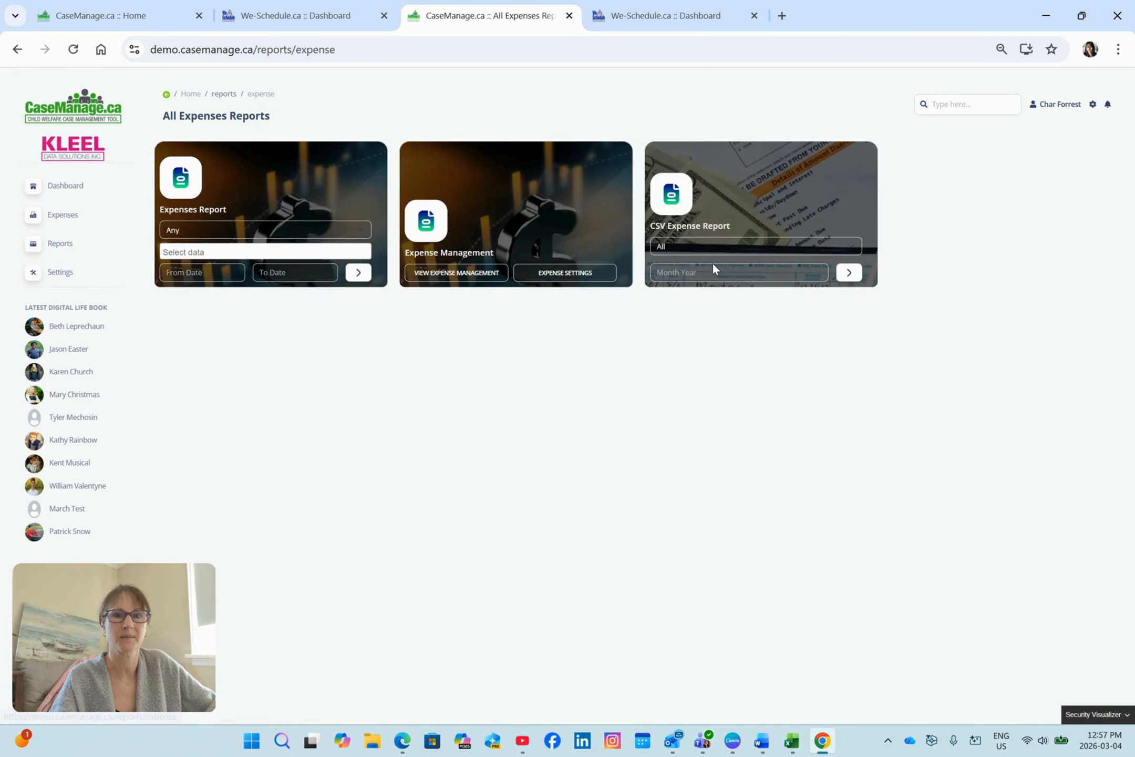
pyautogui.click(196, 227)
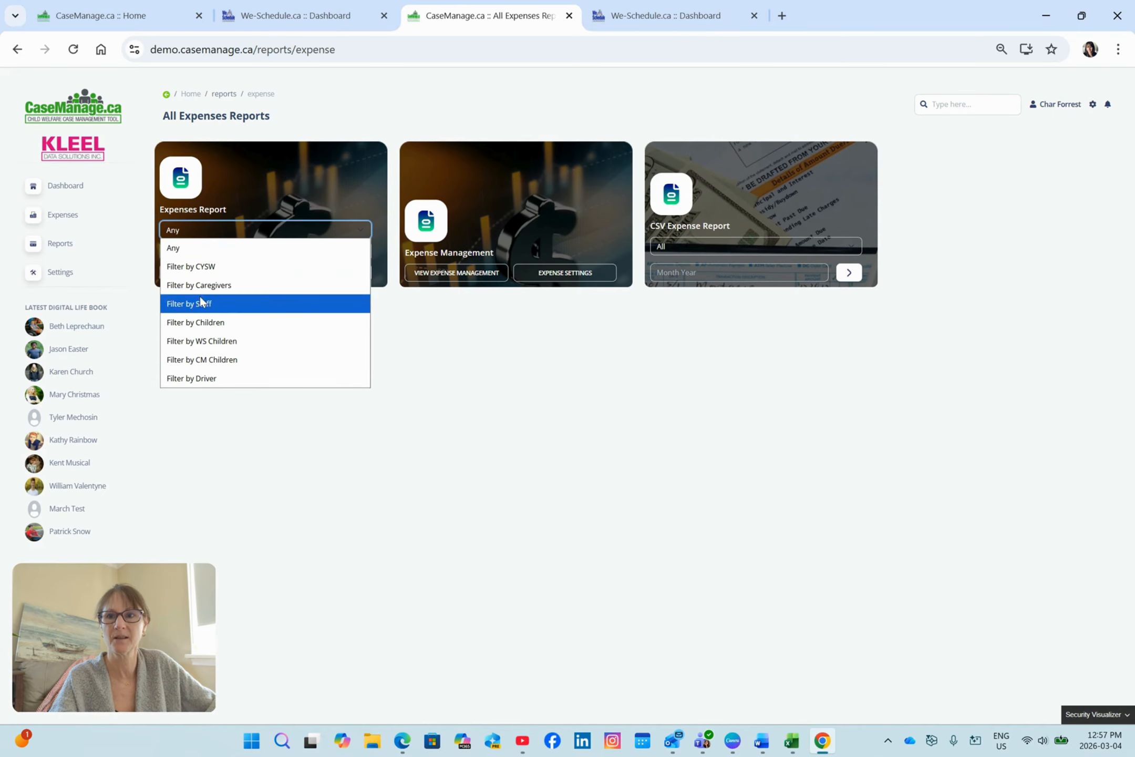
pyautogui.click(203, 323)
pyautogui.click(210, 273)
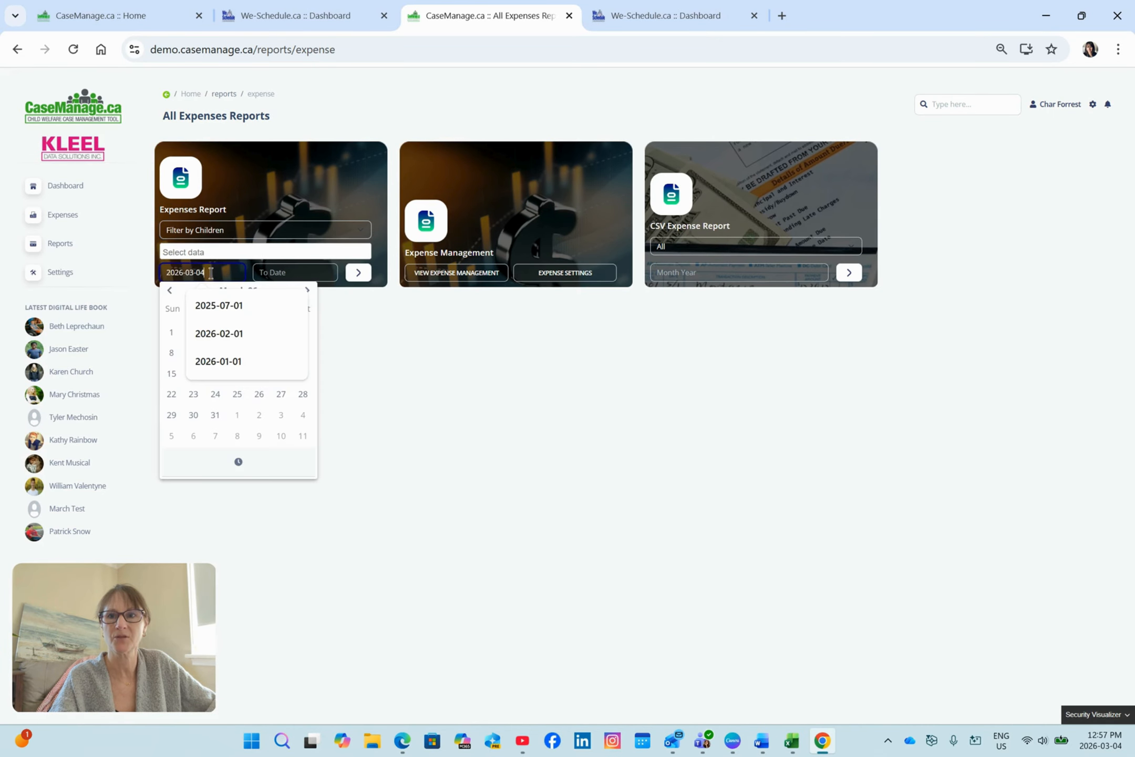
pyautogui.click(172, 331)
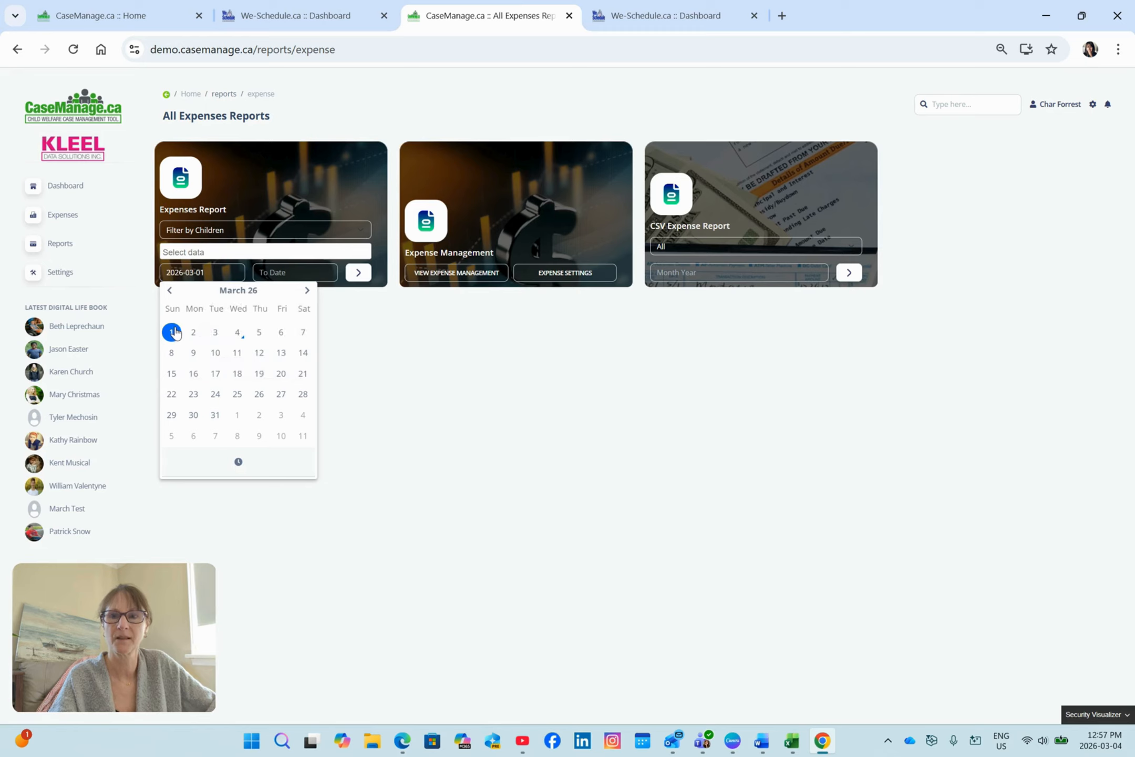
pyautogui.click(324, 272)
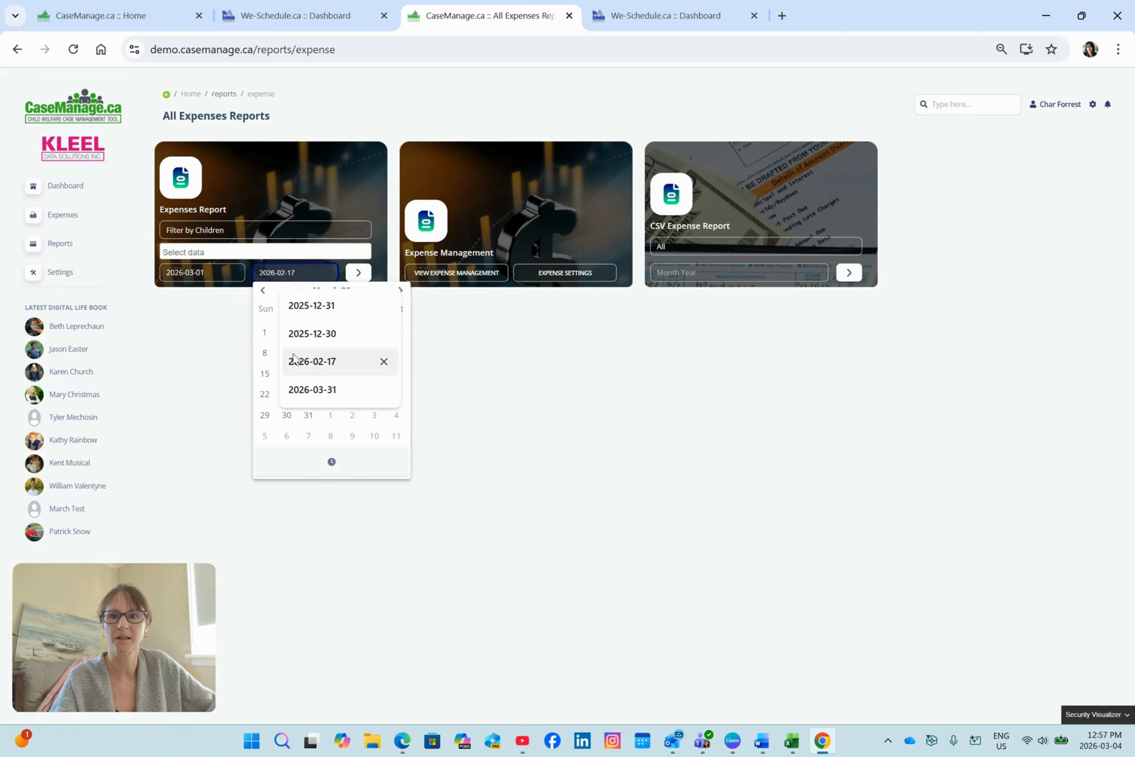
pyautogui.click(269, 321)
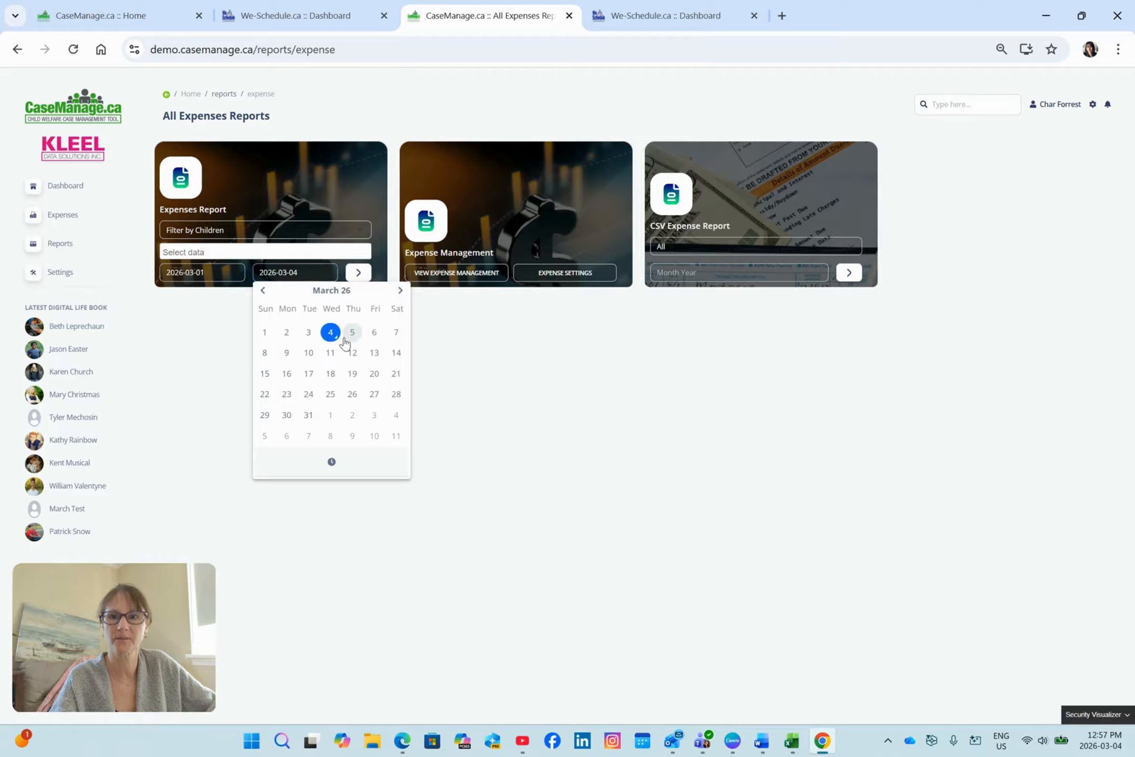
pyautogui.click(361, 271)
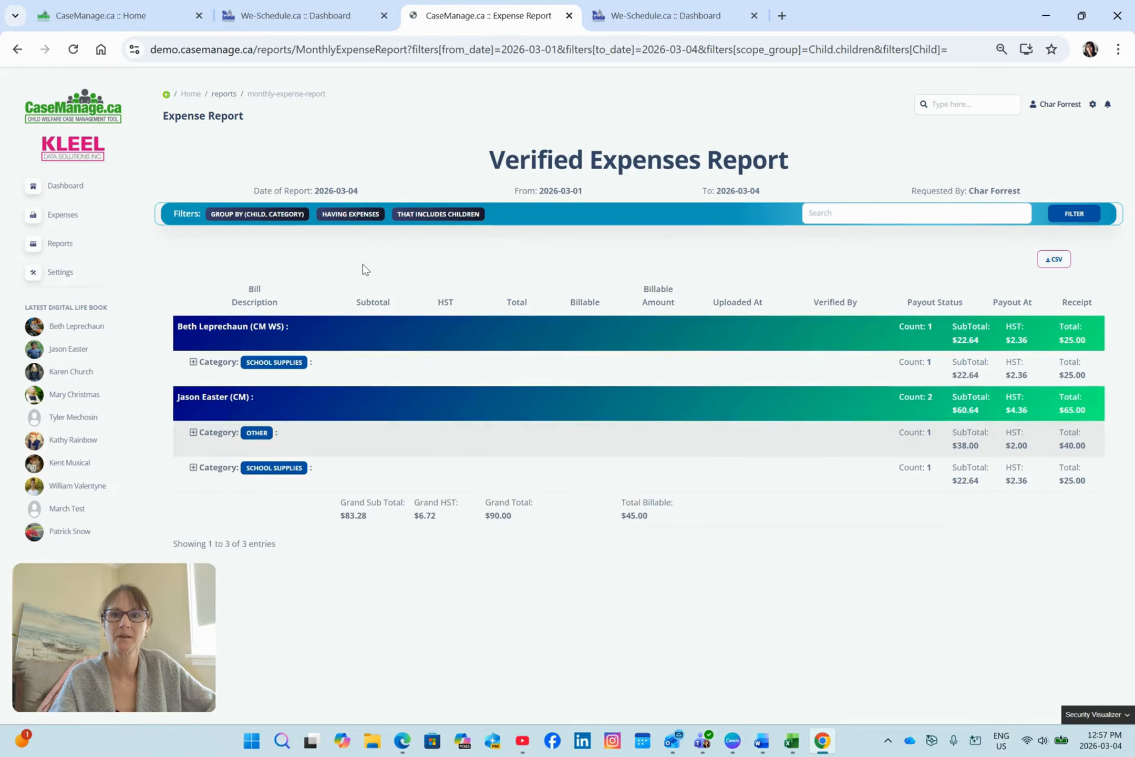
# Step: Expand the report filters and the first child's School Supplies category, and examine the Staples expense details
pyautogui.click(688, 220)
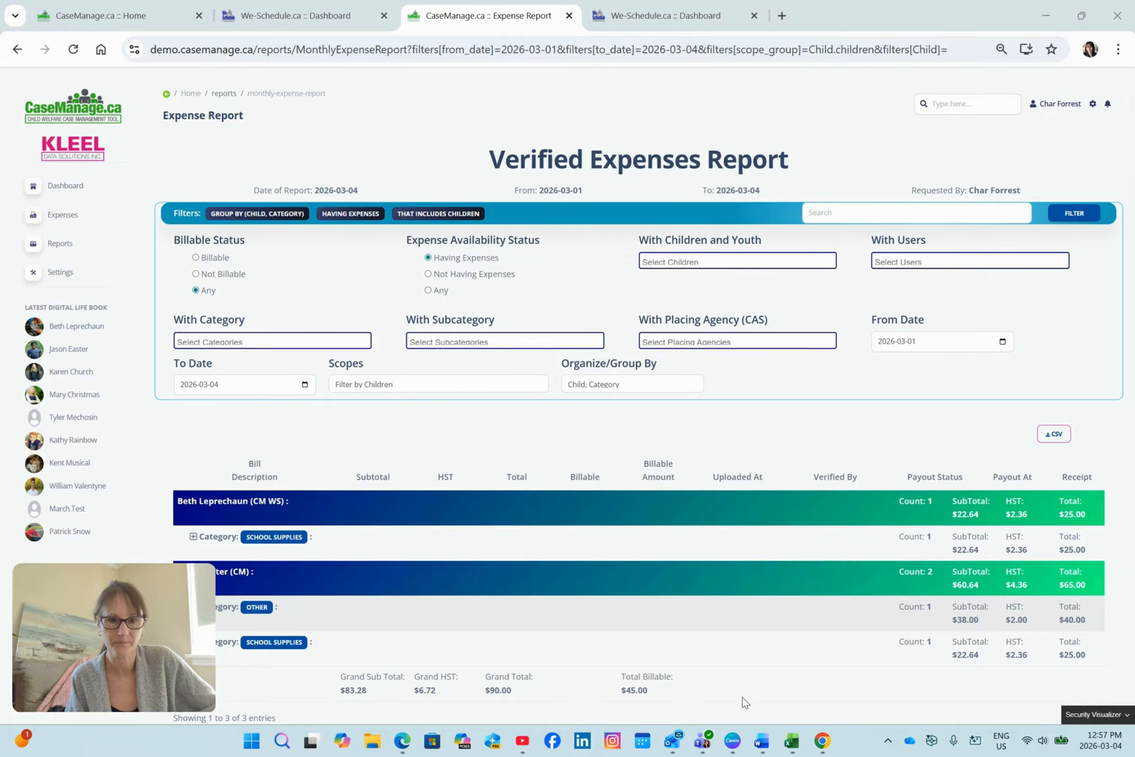
pyautogui.click(194, 537)
pyautogui.scroll(-1, 575, 532)
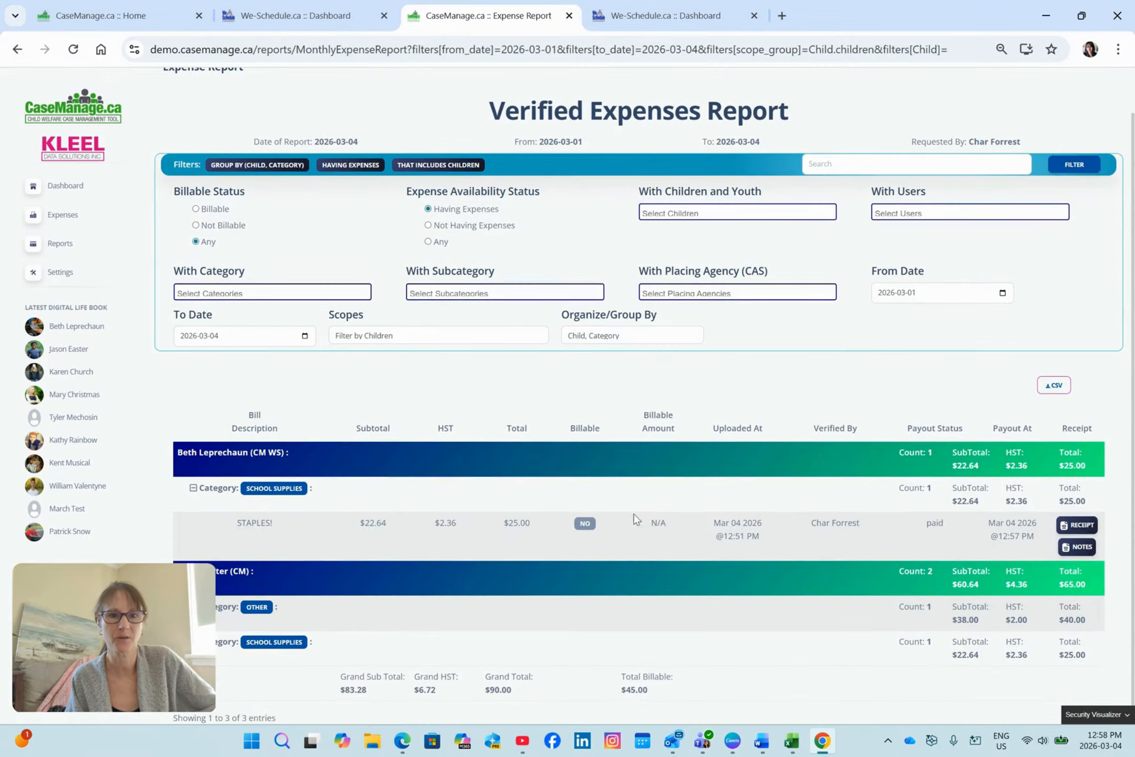
pyautogui.scroll(1, 635, 519)
# Step: Examine the choices offered by the report's children and youth filter and its users filter
pyautogui.click(667, 263)
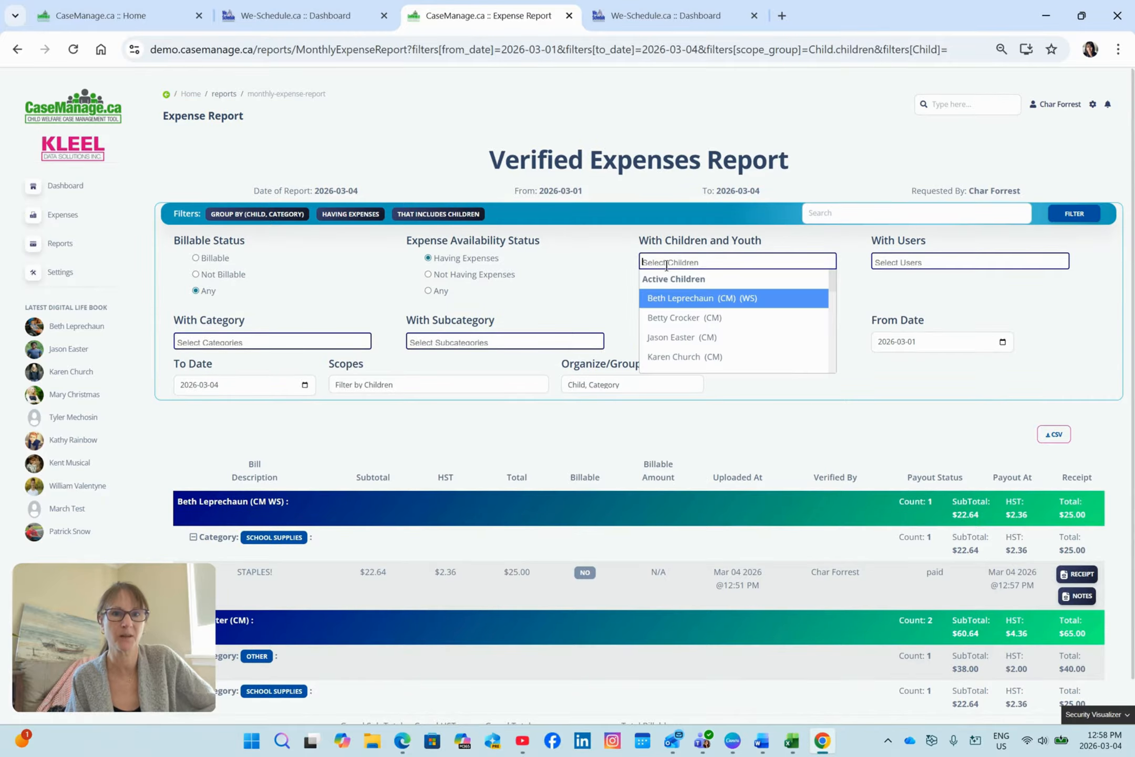
pyautogui.click(607, 424)
pyautogui.scroll(-1, 610, 436)
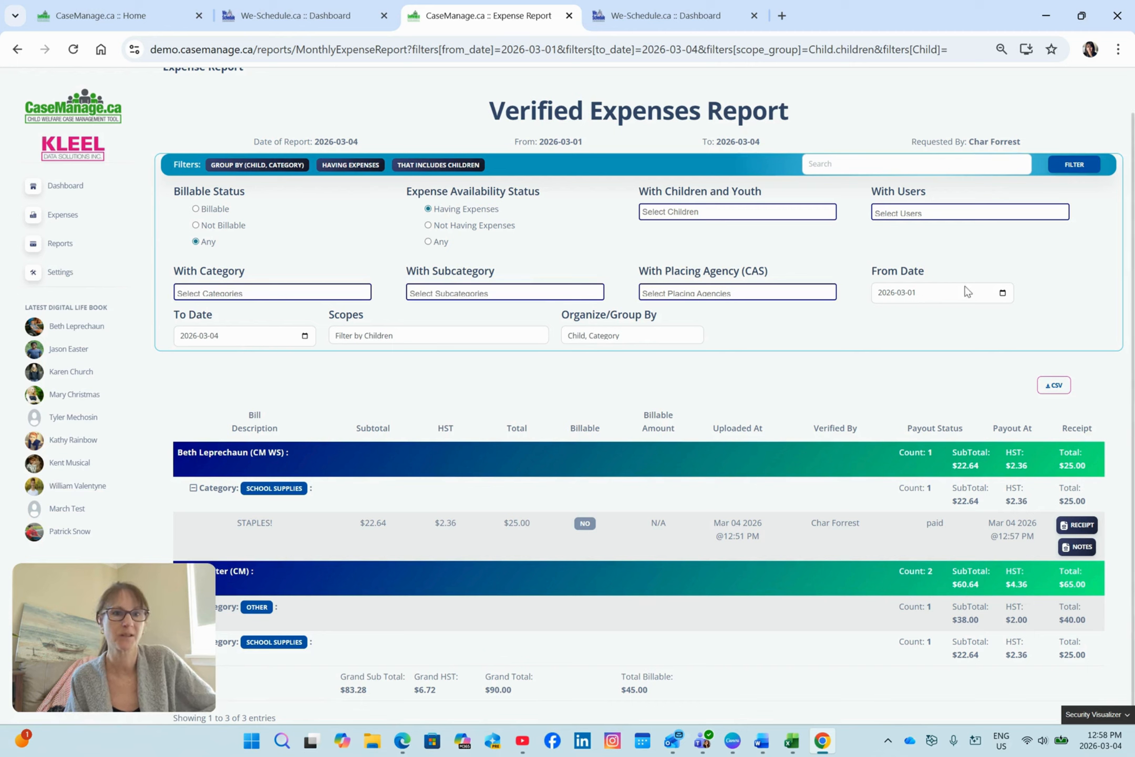
pyautogui.click(915, 209)
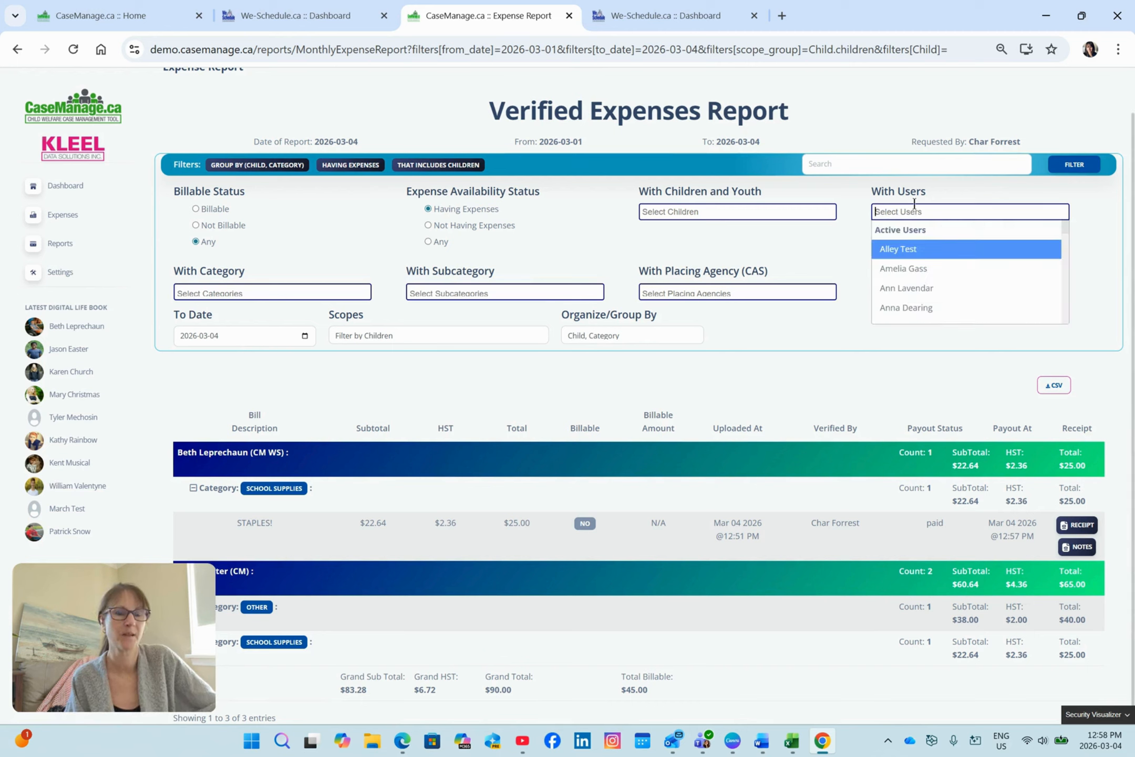
pyautogui.click(914, 203)
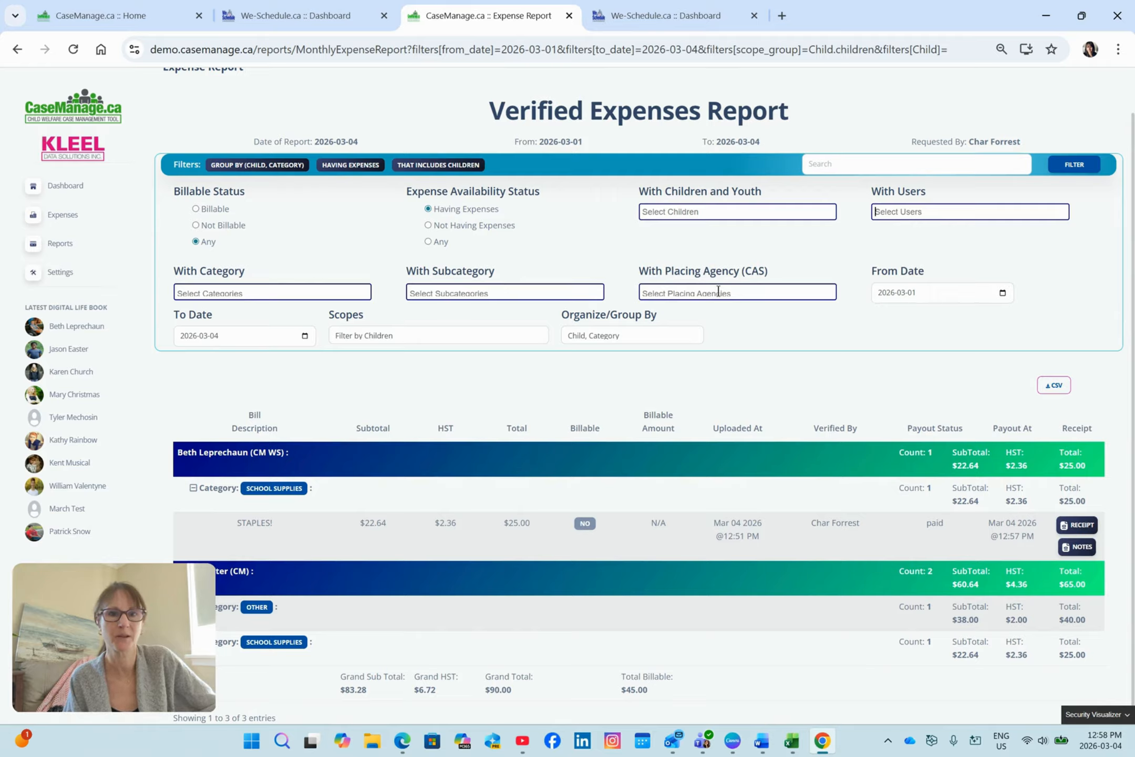
# Step: Group the report by User, Child, Category, Subcategory and apply the filter
pyautogui.click(672, 337)
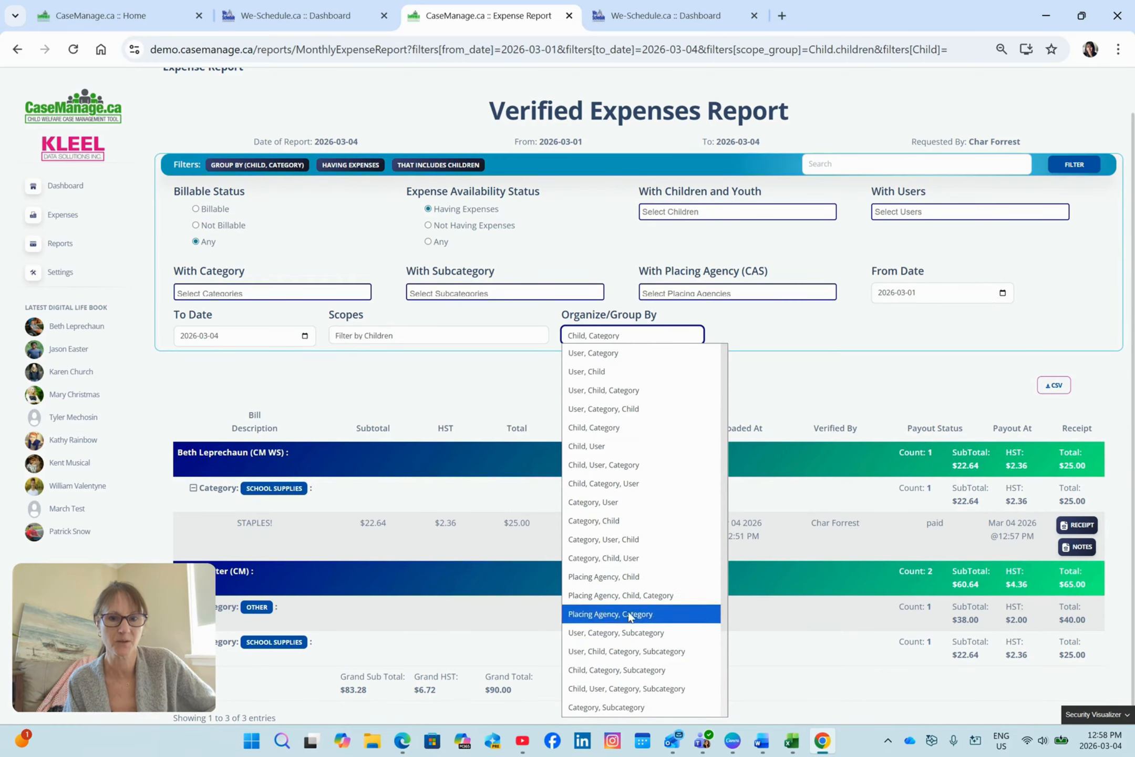
pyautogui.click(631, 652)
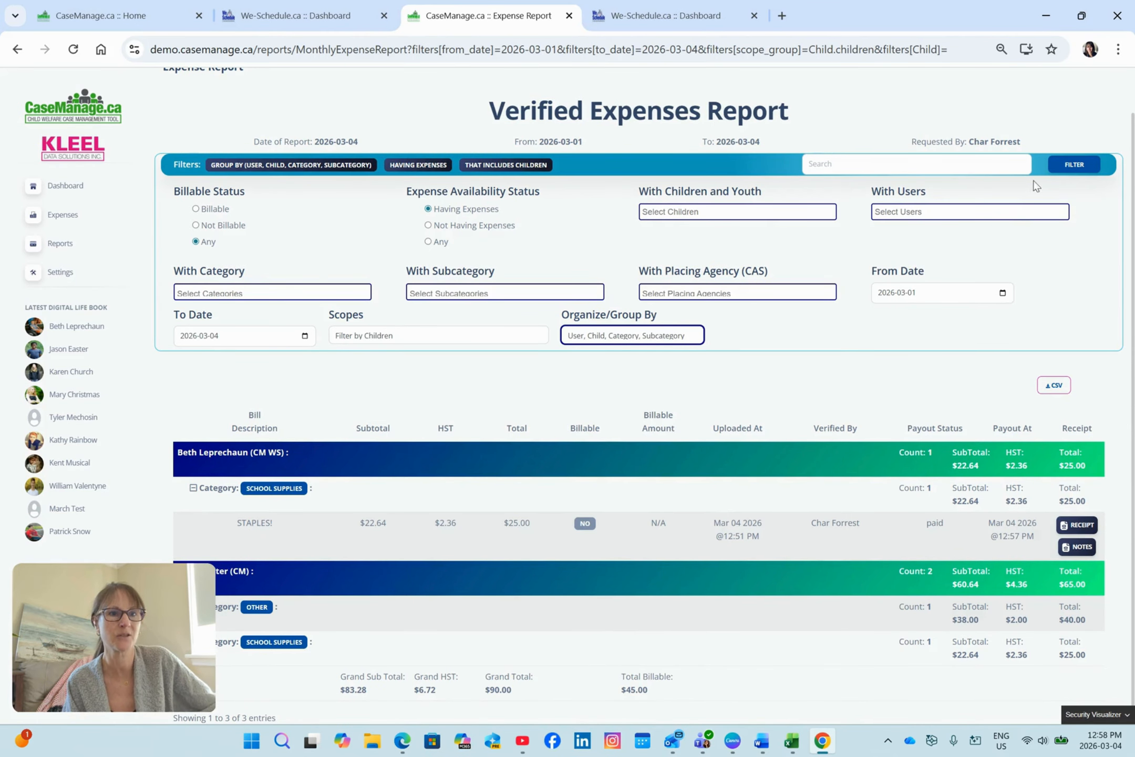
pyautogui.click(1107, 177)
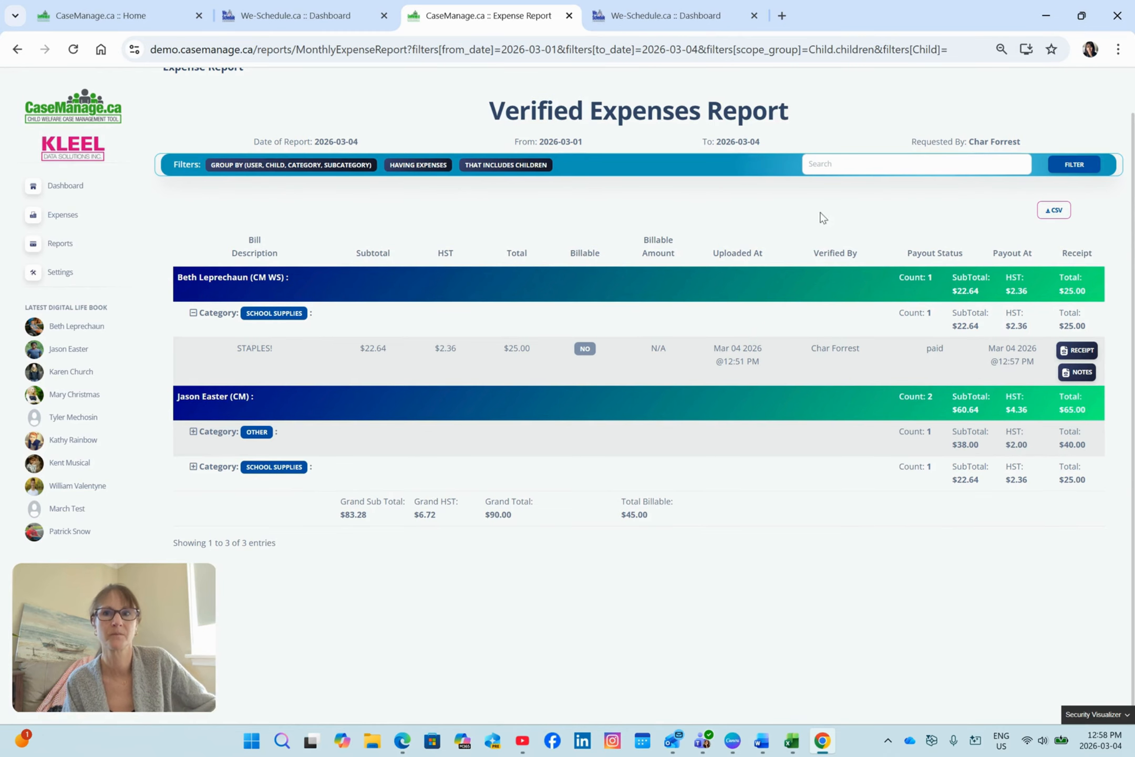
pyautogui.click(1073, 164)
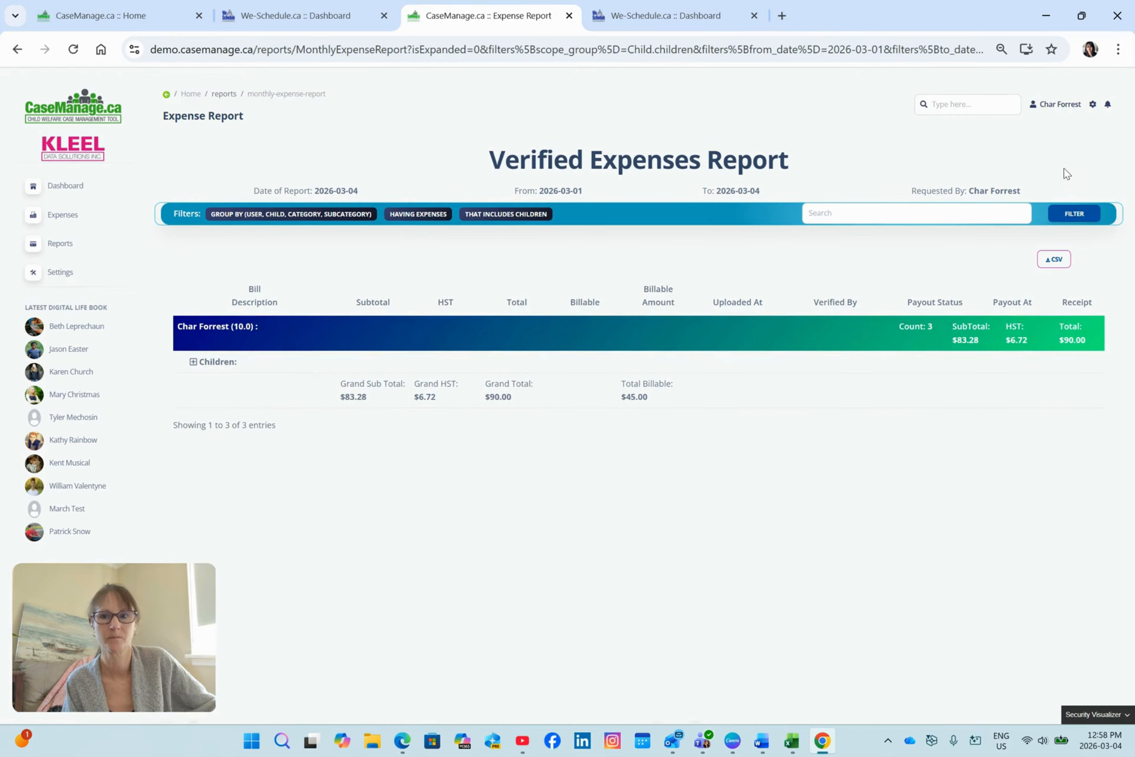
# Step: Expand the first child's School Supplies and Continuing Education groups, view the Staples expense's receipt image, and close it
pyautogui.click(193, 363)
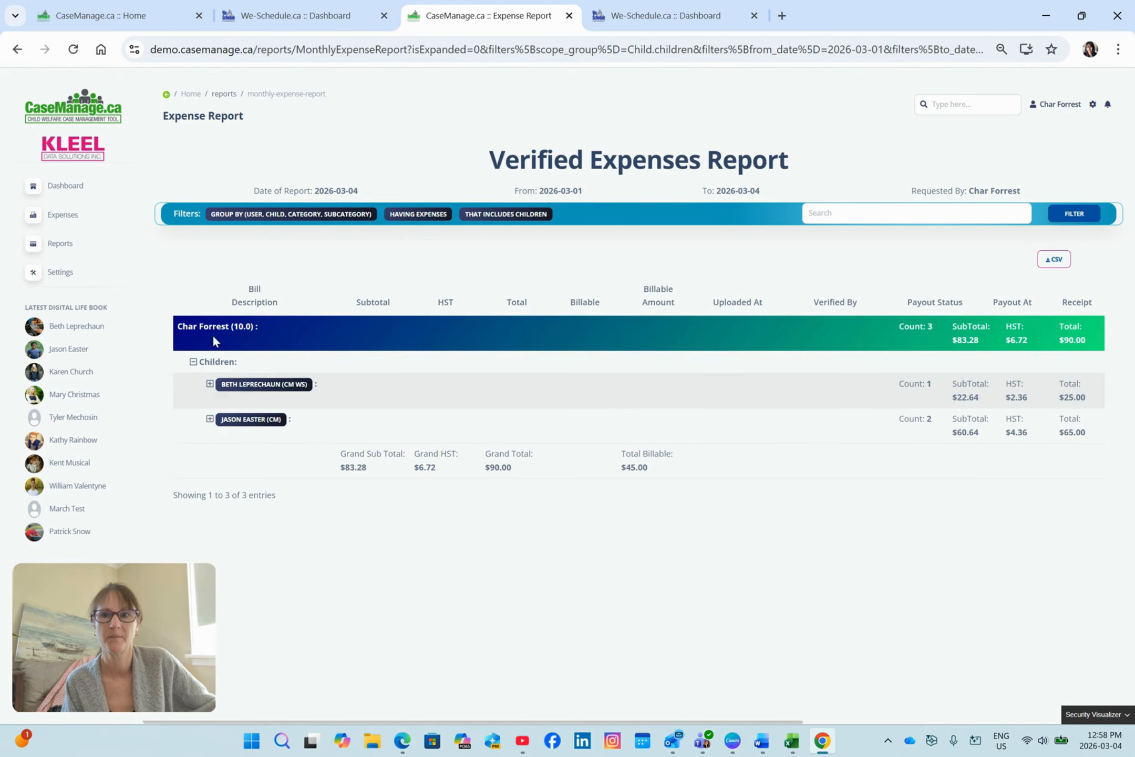
pyautogui.click(210, 384)
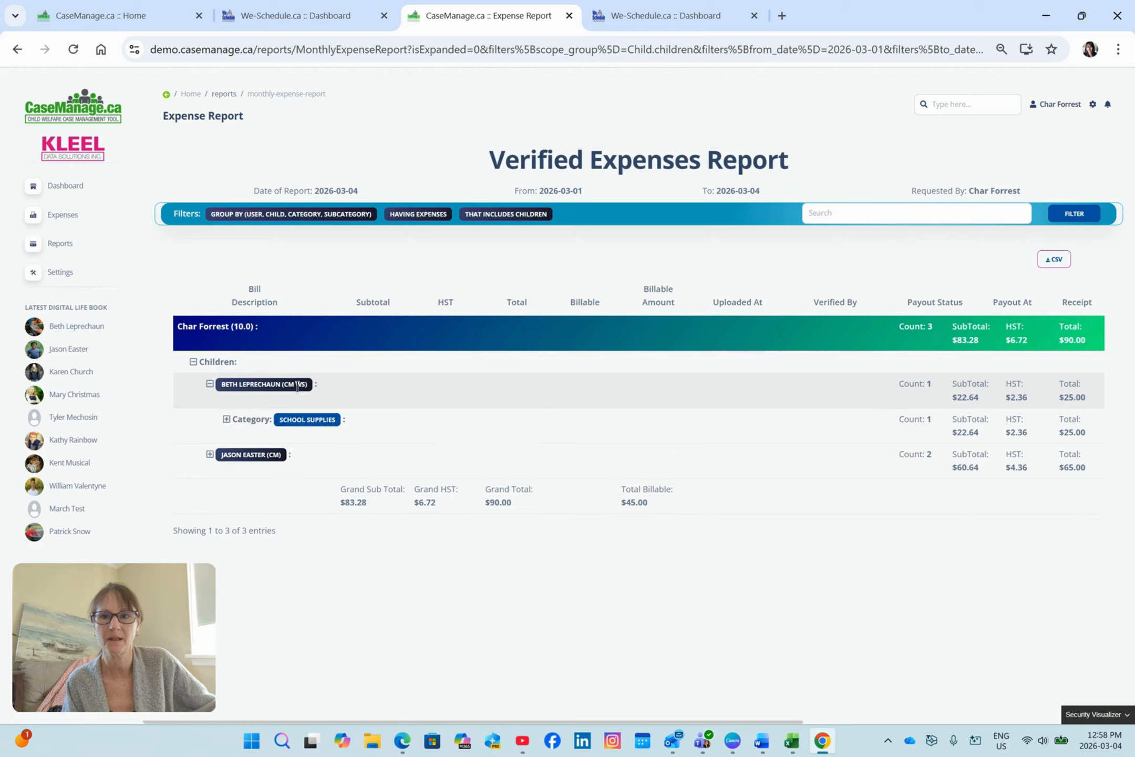
pyautogui.click(226, 420)
pyautogui.click(243, 454)
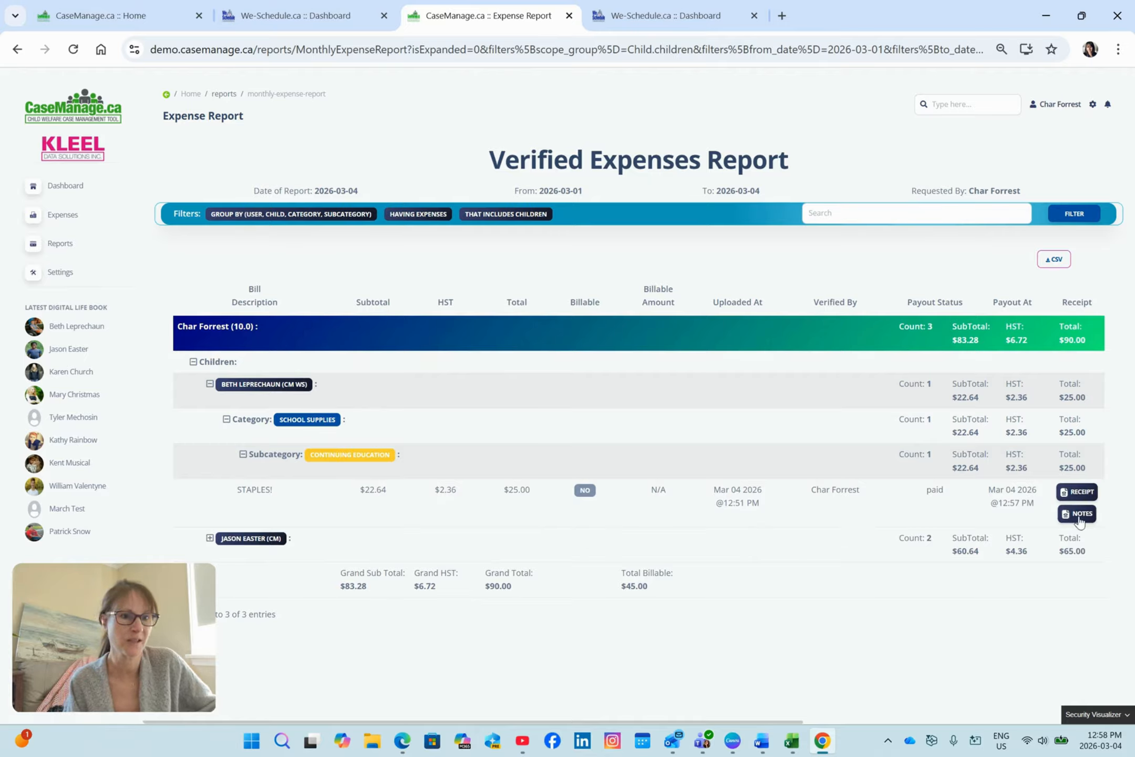
pyautogui.click(1079, 490)
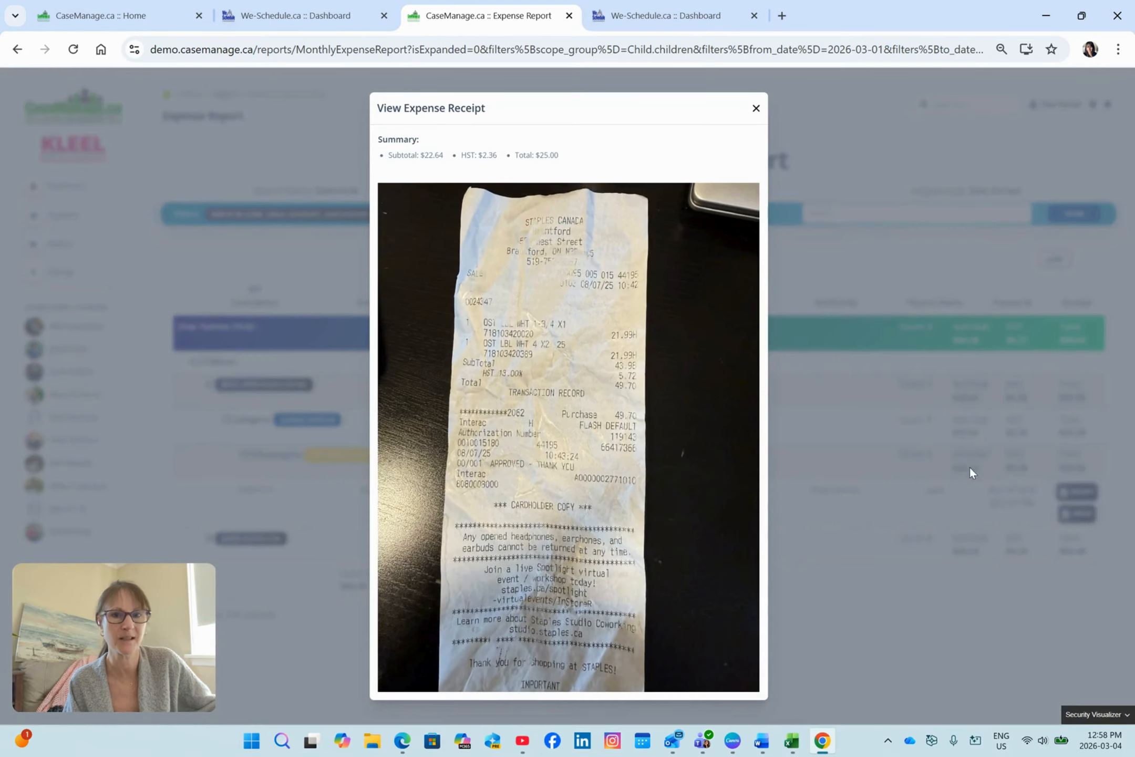
pyautogui.click(756, 108)
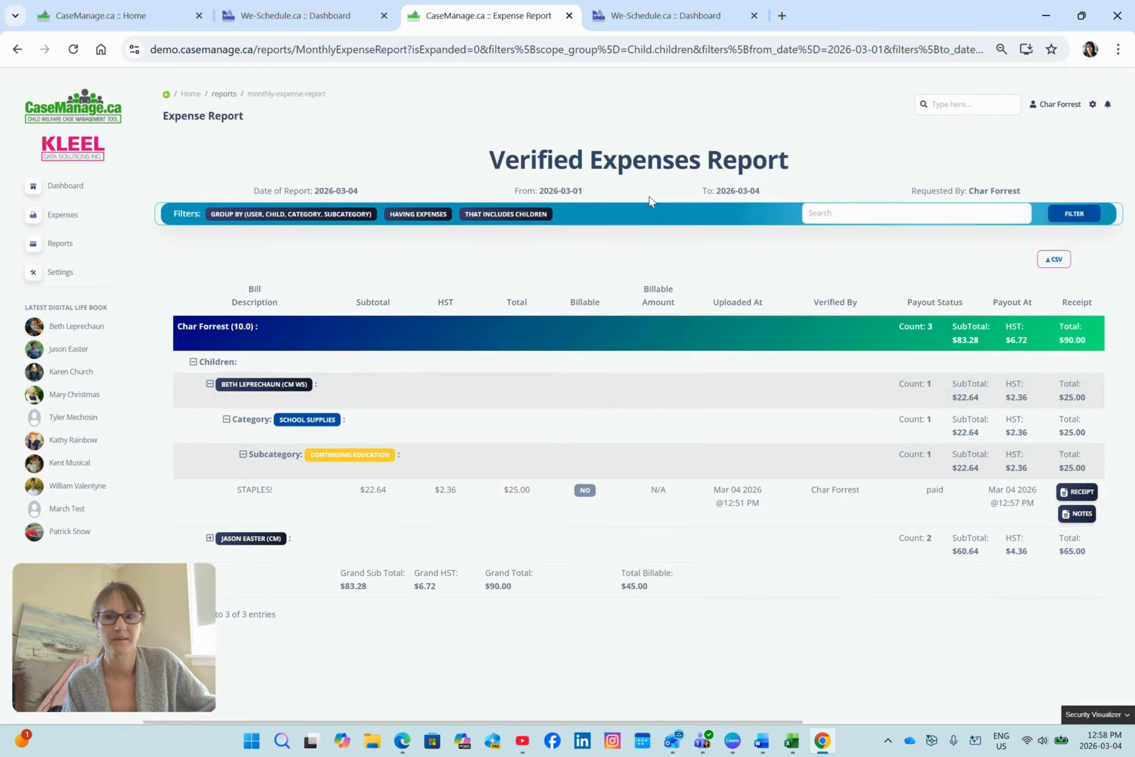